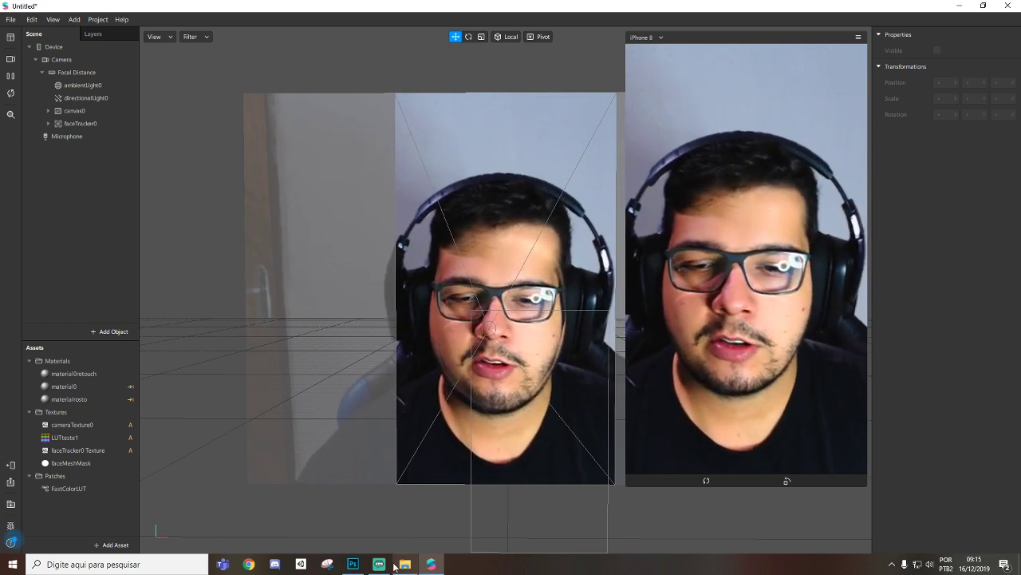
View the IMG_0485 video from the Nova Aula Luts folder to check its filter effect, and close the player
{"action": "mouse_move", "coordinate": [405, 563]}
{"action": "left_click", "coordinate": [403, 524]}
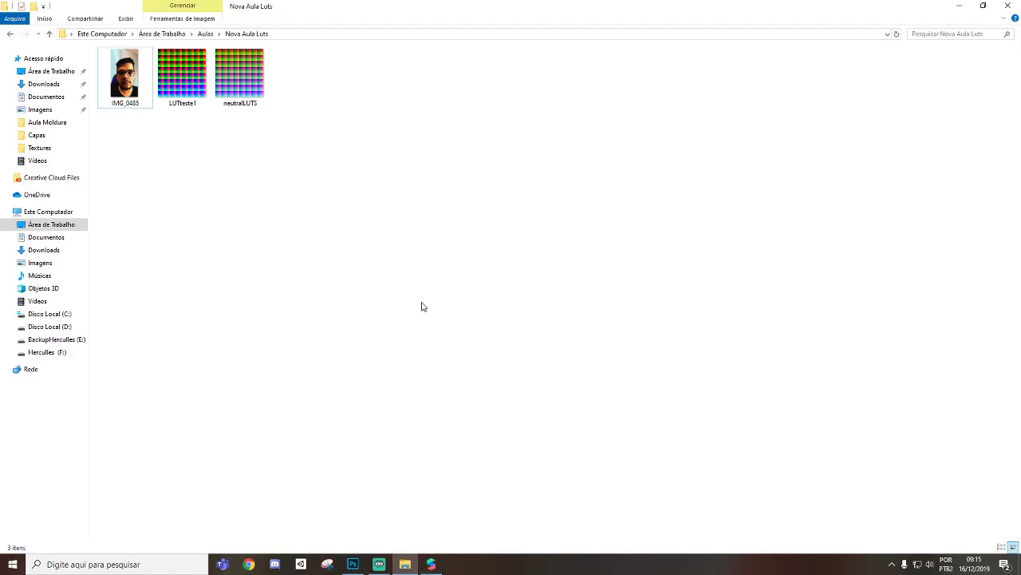
{"action": "double_click", "coordinate": [140, 72]}
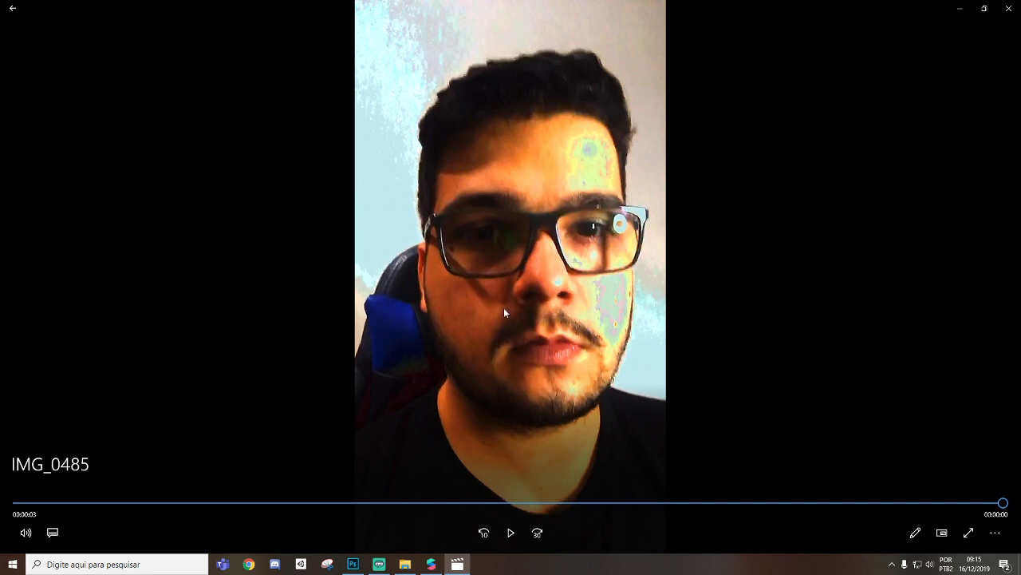
{"action": "left_click", "coordinate": [1008, 7]}
{"action": "double_click", "coordinate": [124, 76]}
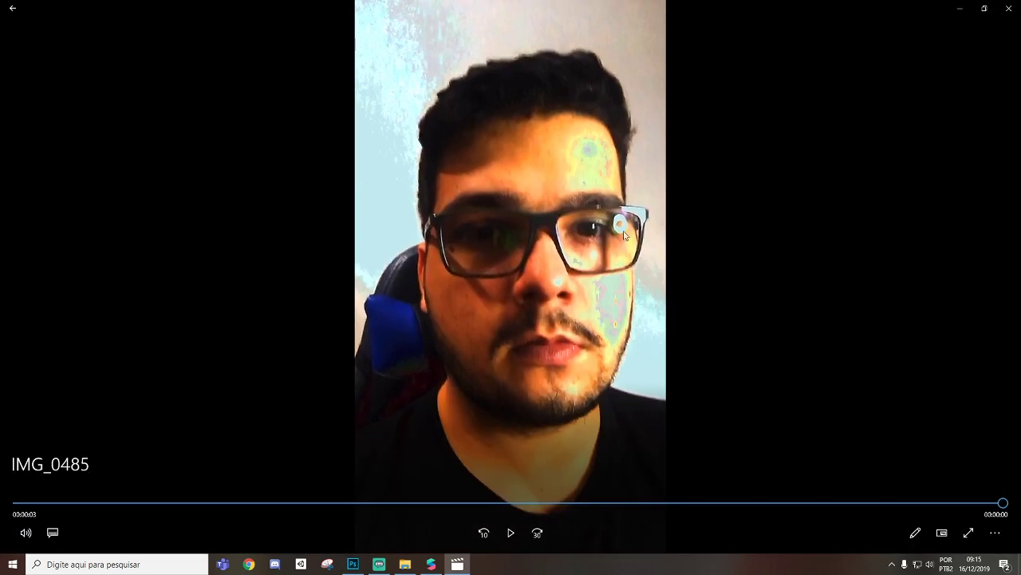
{"action": "left_click", "coordinate": [1009, 8]}
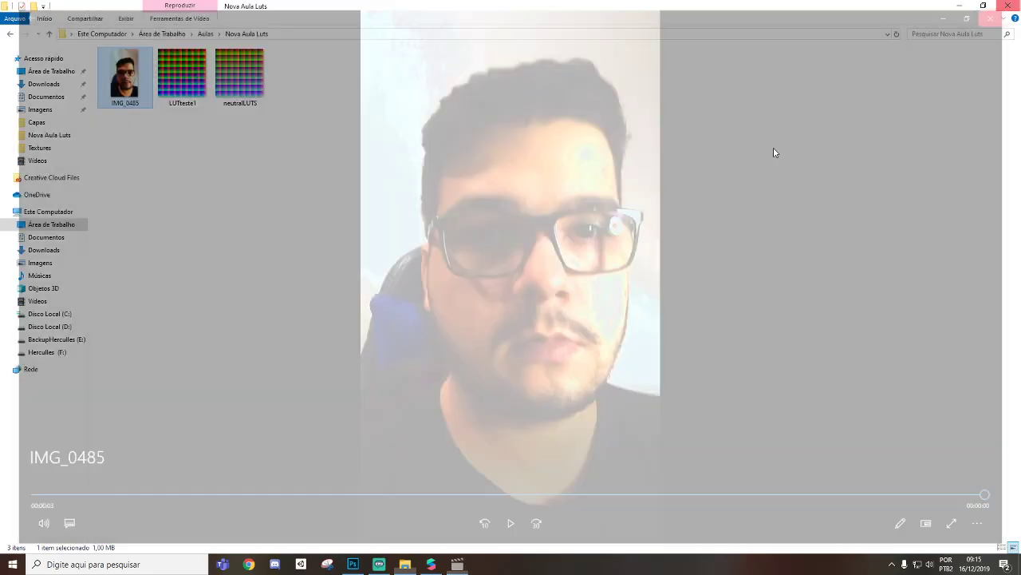
Switch to Spark AR Studio, discard the open project's changes and start a new blank project in a maximized window
{"action": "left_click", "coordinate": [431, 564]}
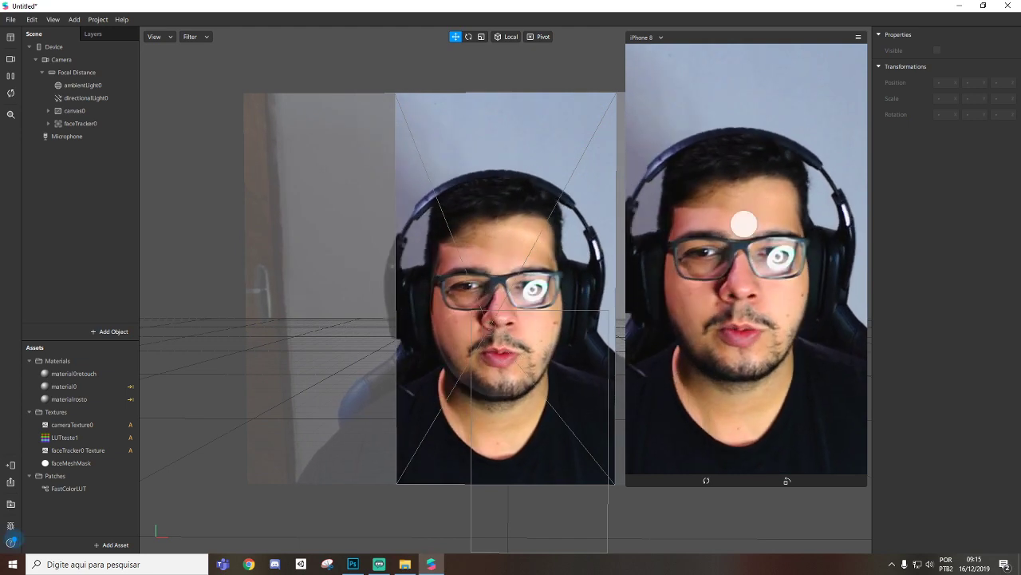
{"action": "left_click", "coordinate": [1009, 5]}
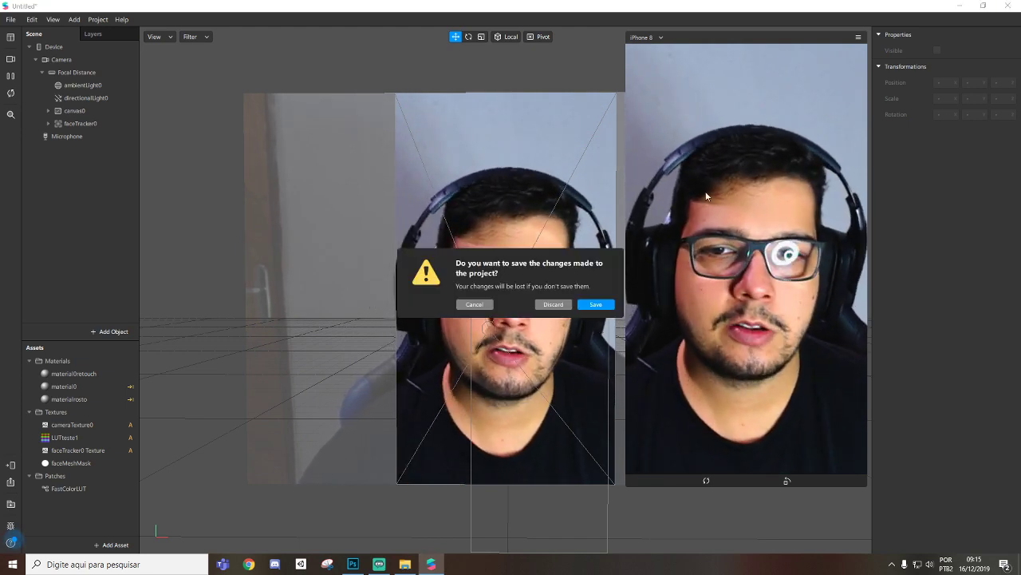
{"action": "left_click", "coordinate": [560, 308]}
{"action": "left_click", "coordinate": [427, 200]}
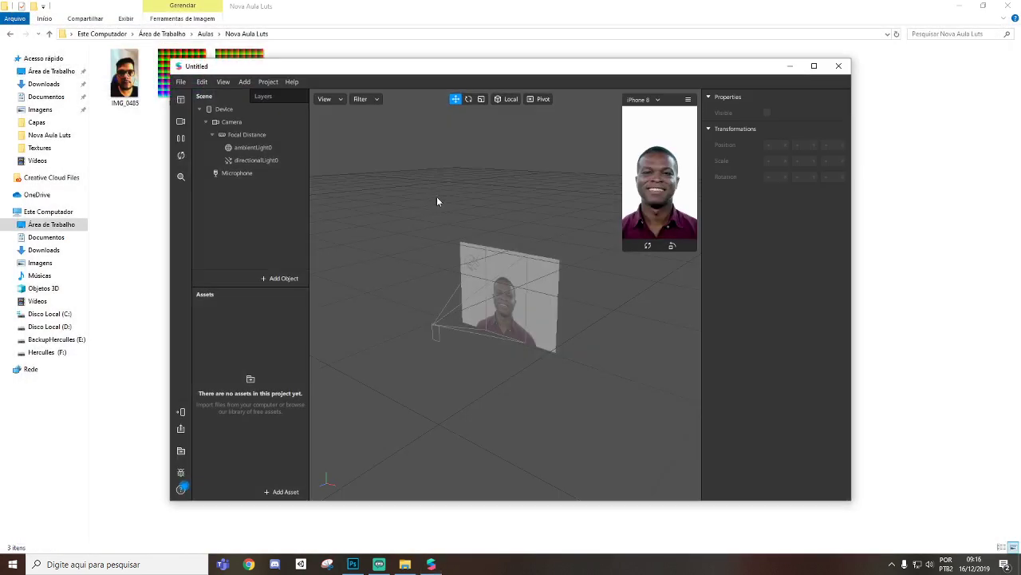
{"action": "double_click", "coordinate": [484, 72]}
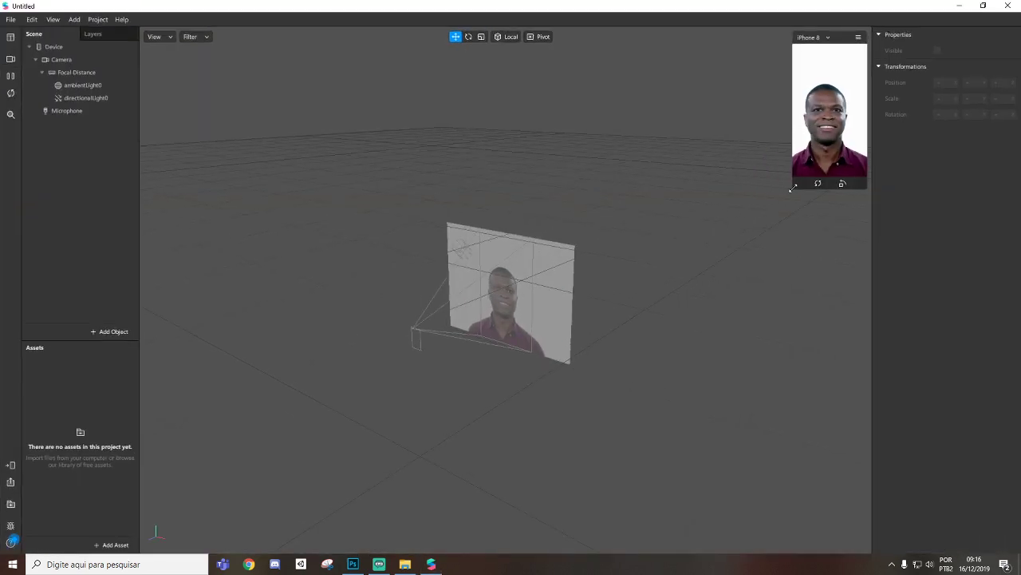
Use the computer's webcam as the camera source and enlarge the iPhone 8 preview
{"action": "left_click", "coordinate": [10, 58]}
{"action": "left_click", "coordinate": [83, 77]}
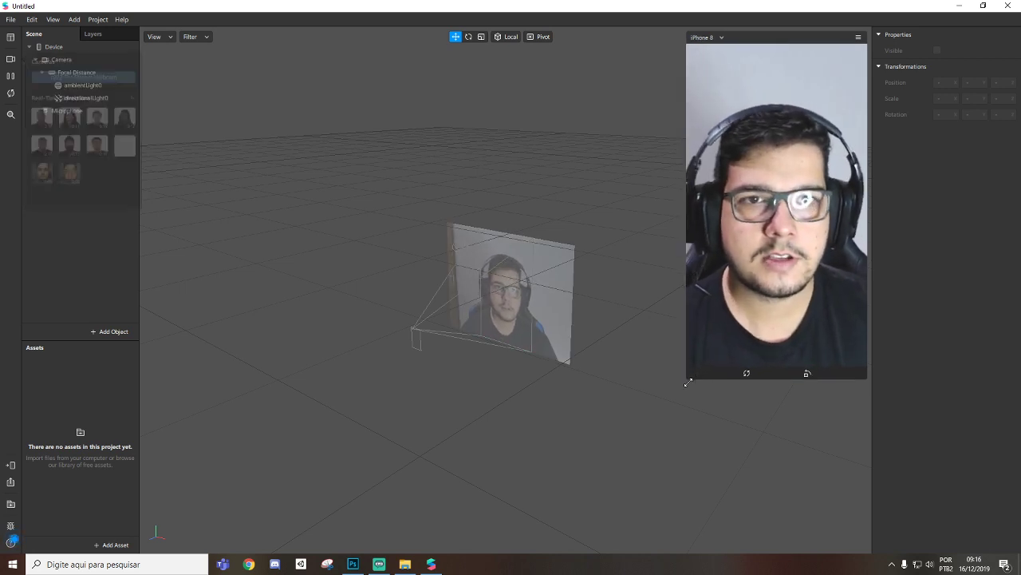
{"action": "left_click_drag", "start_coordinate": [689, 373], "coordinate": [658, 428]}
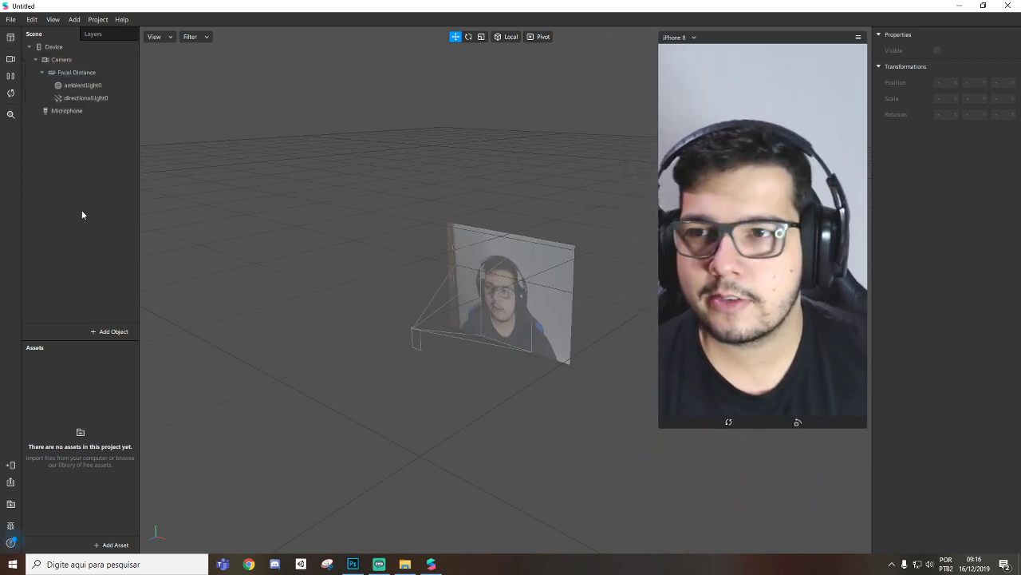
Switch to Photoshop's neutralLUTS.png, make the photo layer above the LUT background visible and select it
{"action": "left_click", "coordinate": [390, 548]}
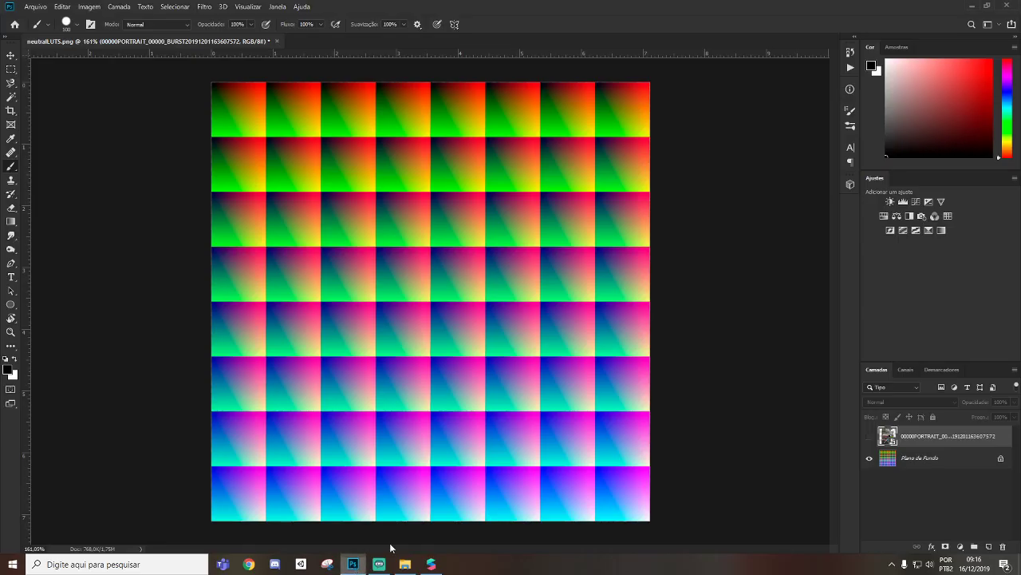
{"action": "left_click", "coordinate": [888, 459]}
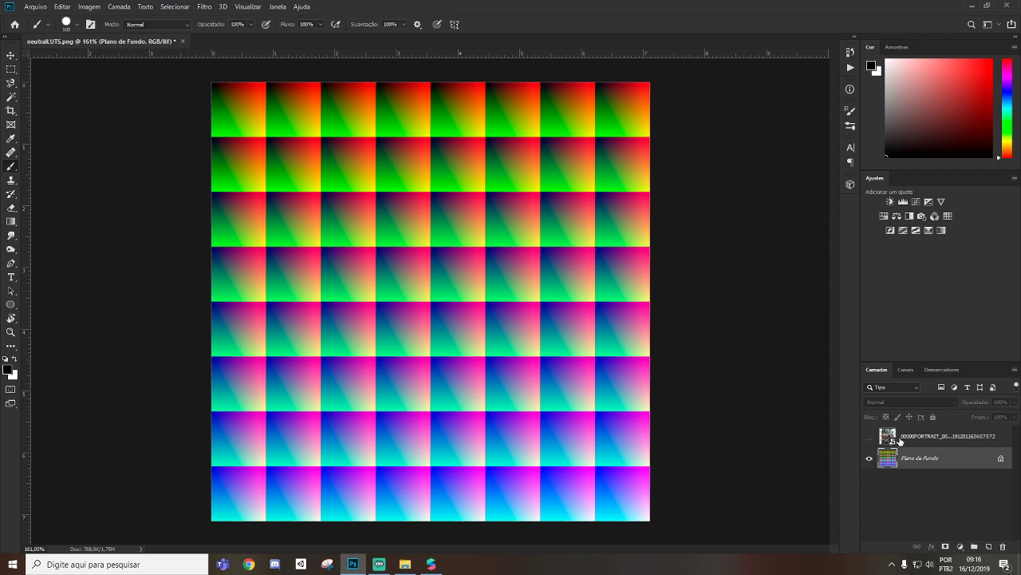
{"action": "left_click", "coordinate": [902, 436]}
{"action": "left_click", "coordinate": [909, 459]}
{"action": "left_click", "coordinate": [869, 459]}
{"action": "left_click", "coordinate": [870, 458]}
{"action": "left_click", "coordinate": [869, 436]}
{"action": "left_click", "coordinate": [869, 436]}
{"action": "left_click", "coordinate": [870, 437]}
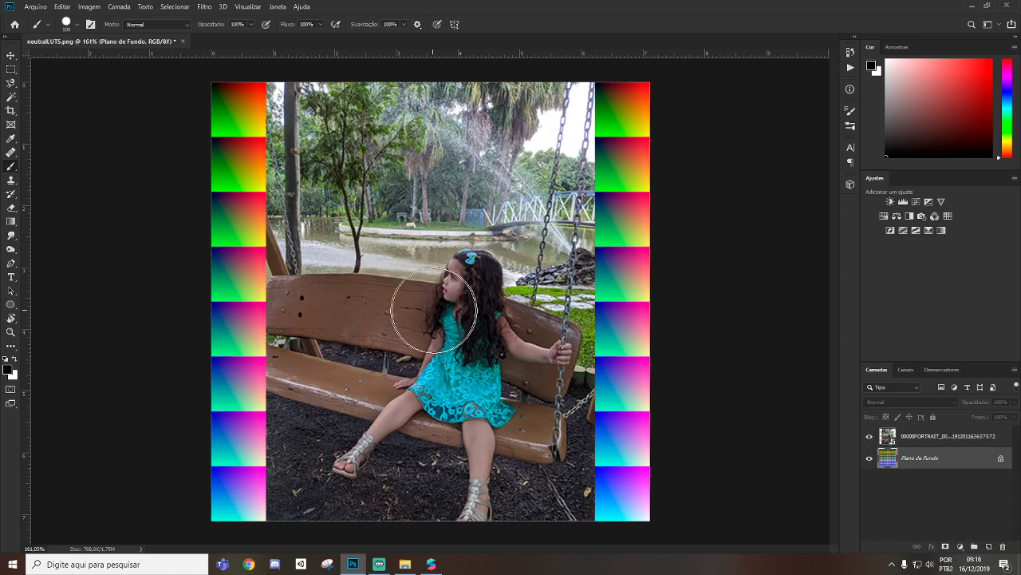
{"action": "left_click", "coordinate": [882, 436]}
{"action": "left_click", "coordinate": [870, 436]}
{"action": "left_click", "coordinate": [870, 437]}
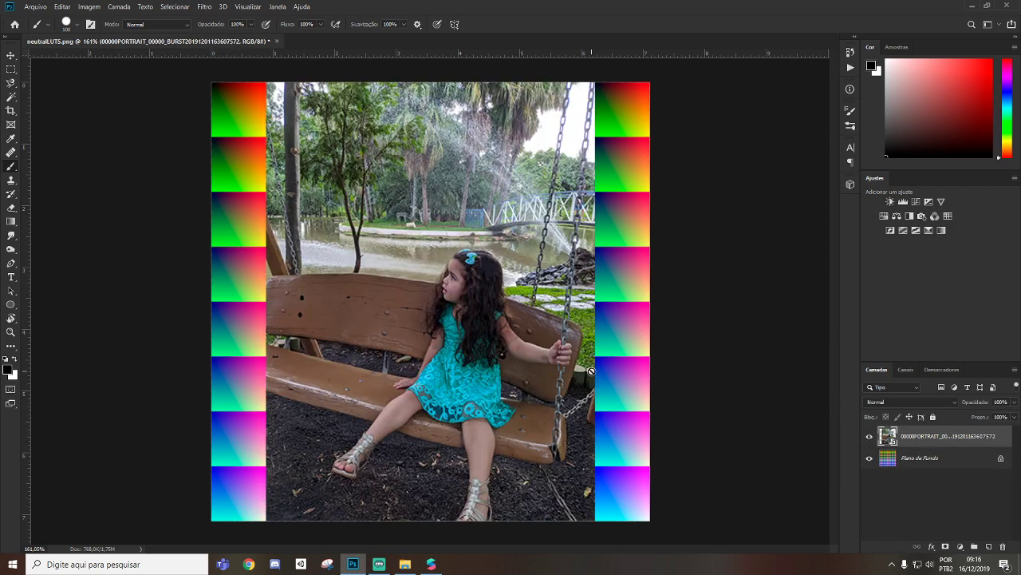
Add a Hue/Saturation (Matiz/Saturação) adjustment layer above the photo layer and move its properties clear of the image
{"action": "left_click", "coordinate": [931, 499]}
{"action": "left_click", "coordinate": [920, 441]}
{"action": "left_click", "coordinate": [960, 546]}
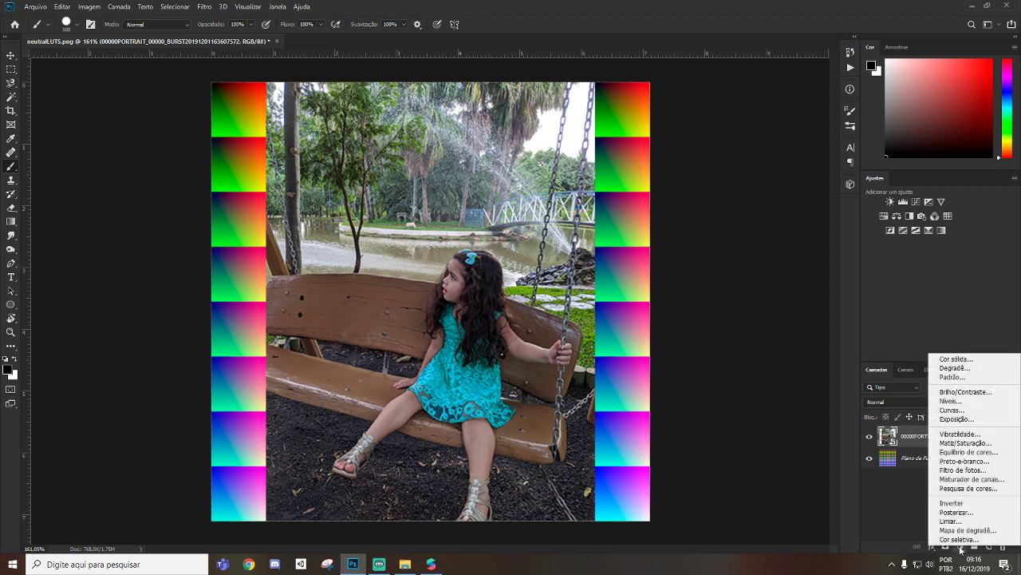
{"action": "left_click", "coordinate": [905, 529]}
{"action": "left_click", "coordinate": [961, 549]}
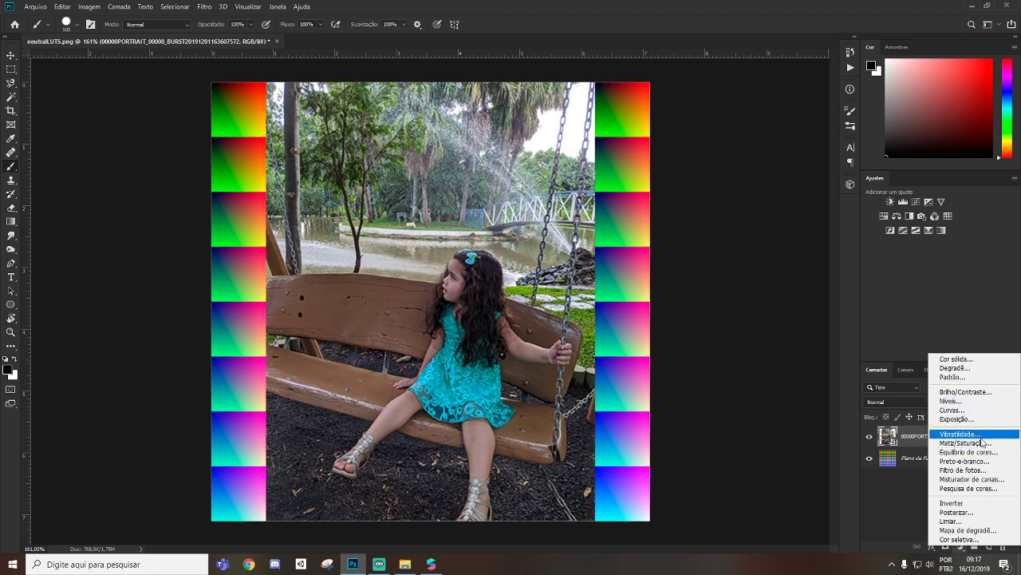
{"action": "left_click", "coordinate": [981, 442]}
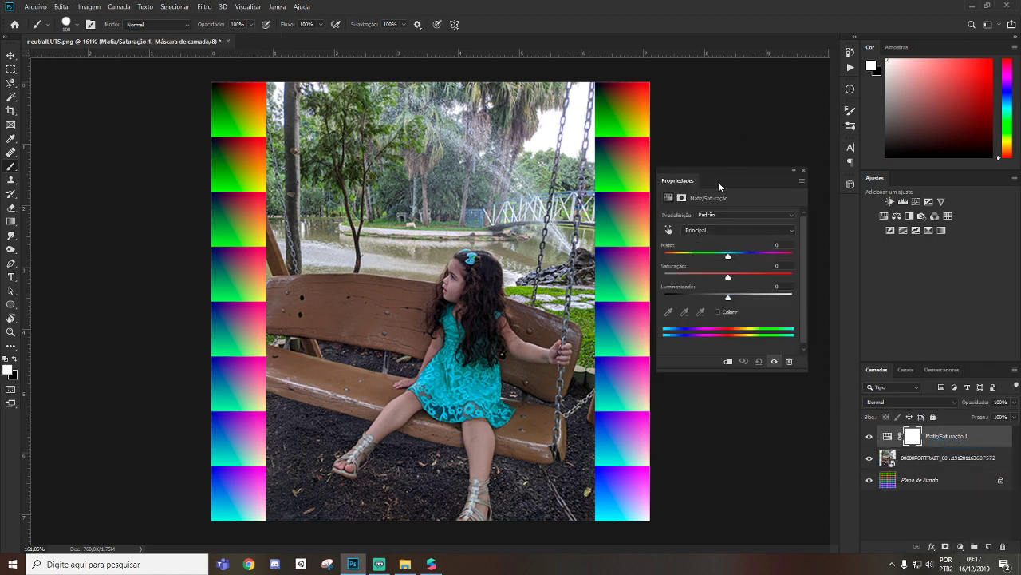
{"action": "left_click_drag", "start_coordinate": [718, 182], "coordinate": [740, 208]}
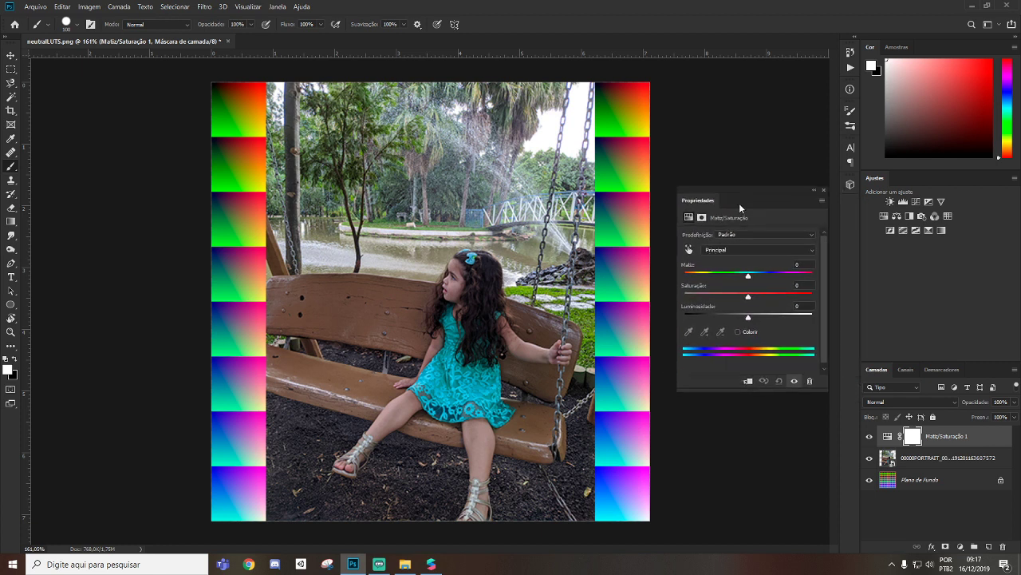
Increase the saturation of the reds (Vermelhos) and set the yellows' (Amarelos) saturation to +33
{"action": "left_click", "coordinate": [746, 250]}
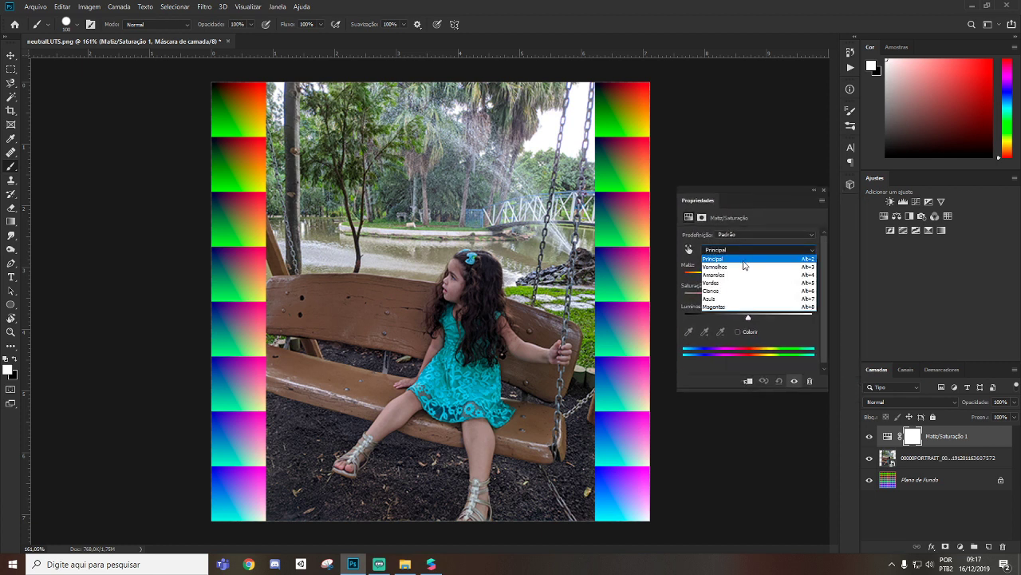
{"action": "left_click", "coordinate": [743, 267]}
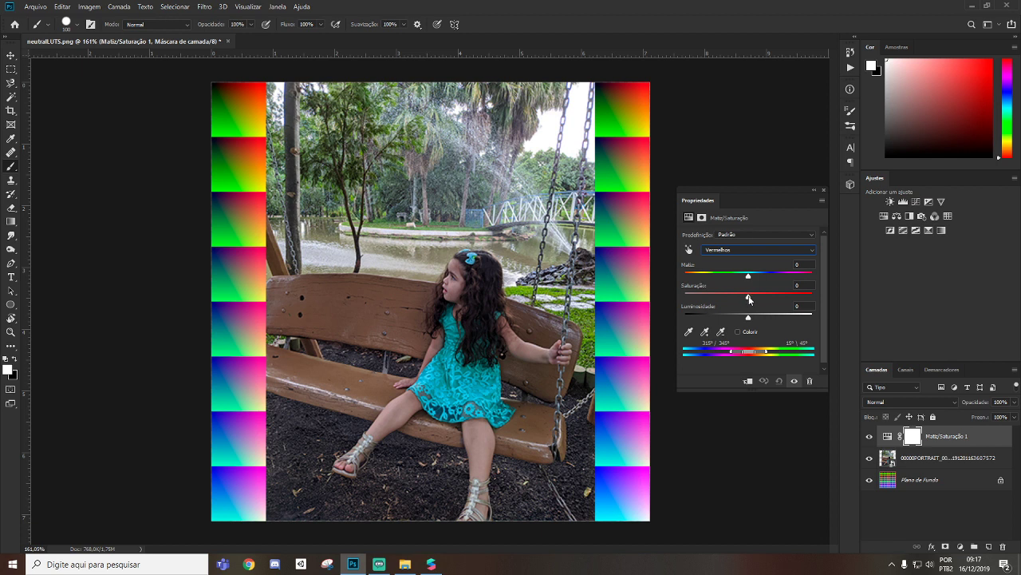
{"action": "left_click_drag", "start_coordinate": [748, 298], "coordinate": [769, 298]}
{"action": "left_click", "coordinate": [746, 250]}
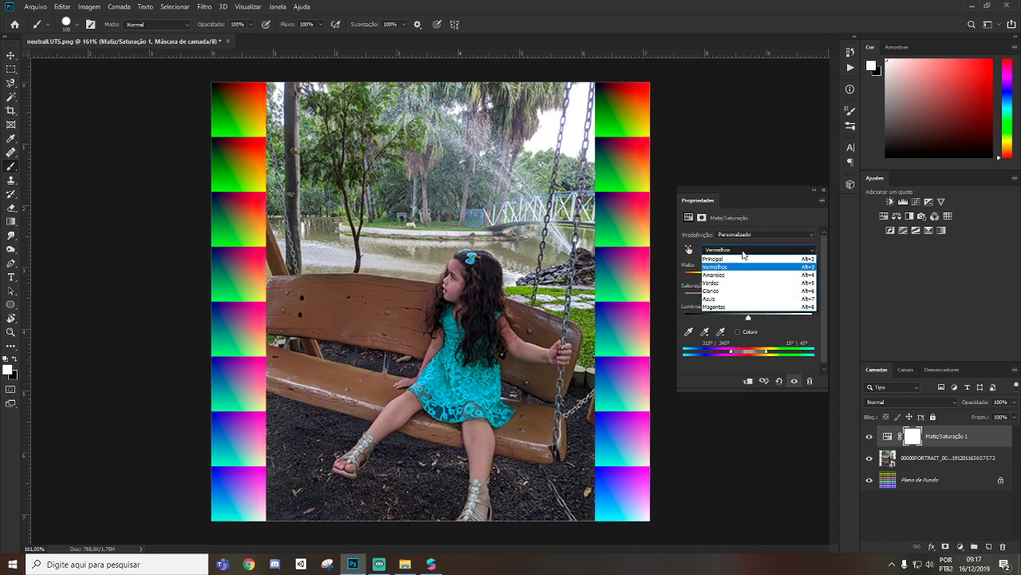
{"action": "left_click", "coordinate": [747, 276]}
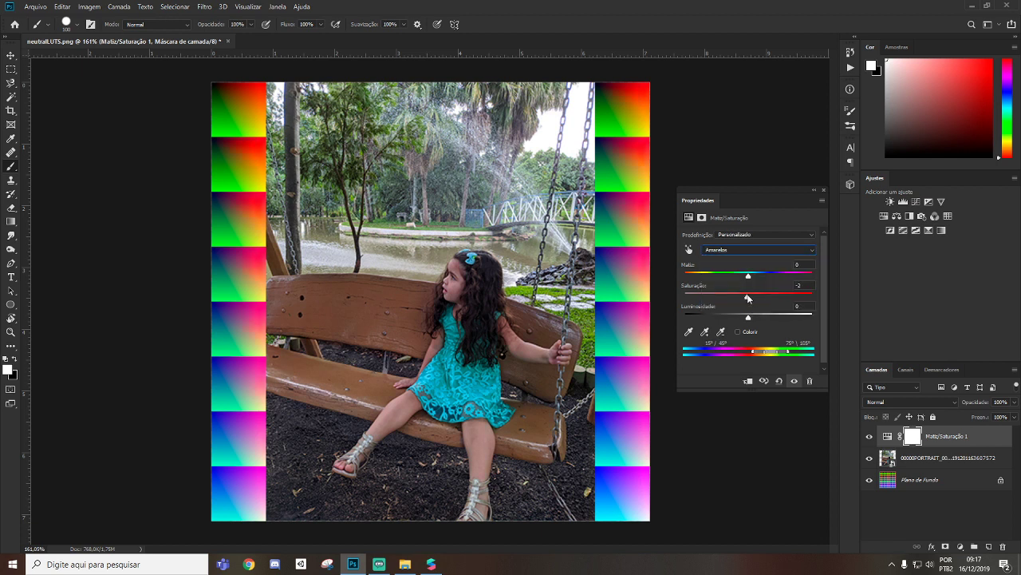
{"action": "left_click_drag", "start_coordinate": [748, 298], "coordinate": [772, 299]}
Set the saturation of the greens (Verdes) to +46 and of the cyans (Cianos) to about +33
{"action": "left_click", "coordinate": [755, 251]}
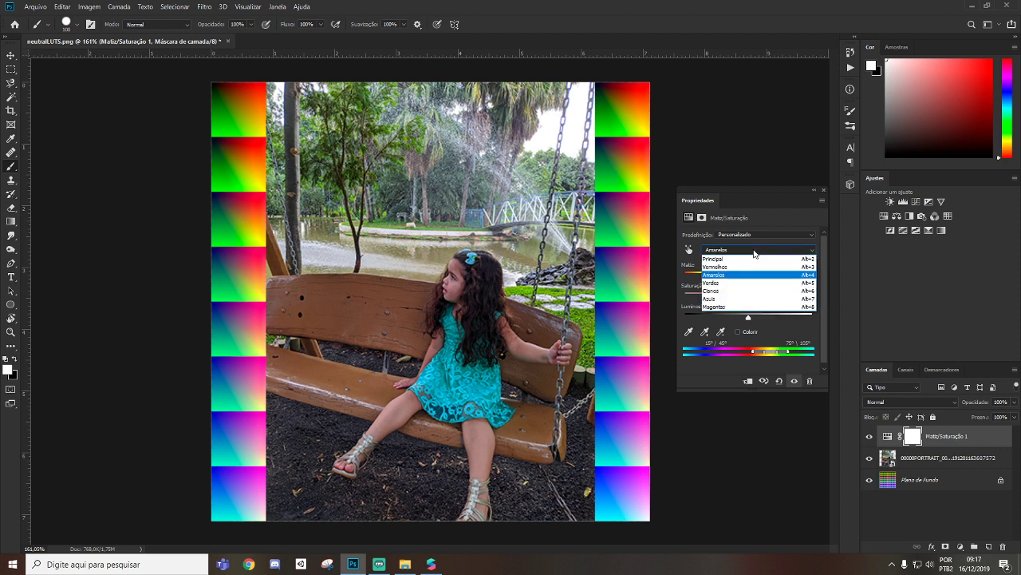
{"action": "left_click", "coordinate": [746, 289]}
{"action": "left_click_drag", "start_coordinate": [749, 298], "coordinate": [773, 298]}
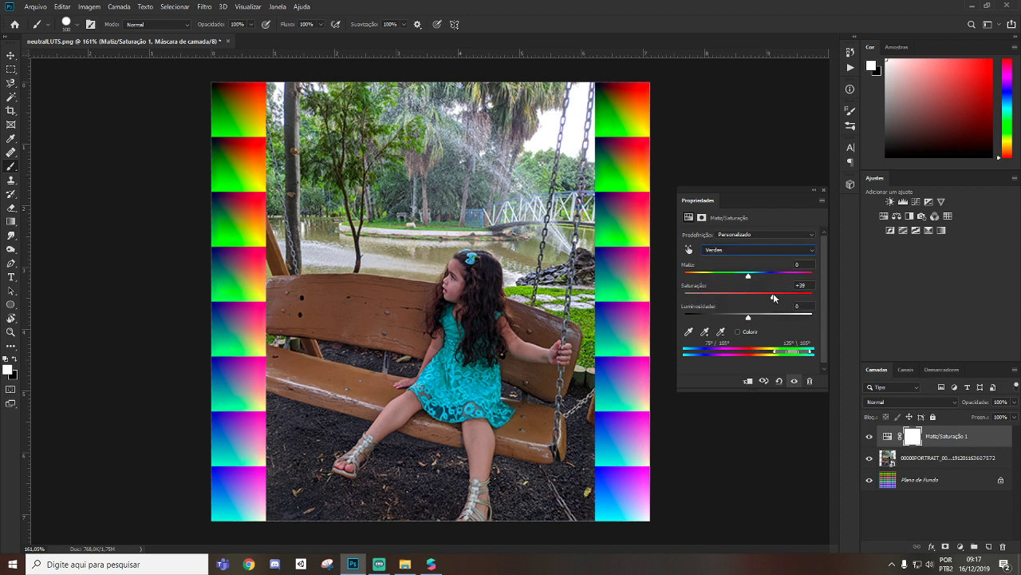
{"action": "left_click", "coordinate": [733, 250]}
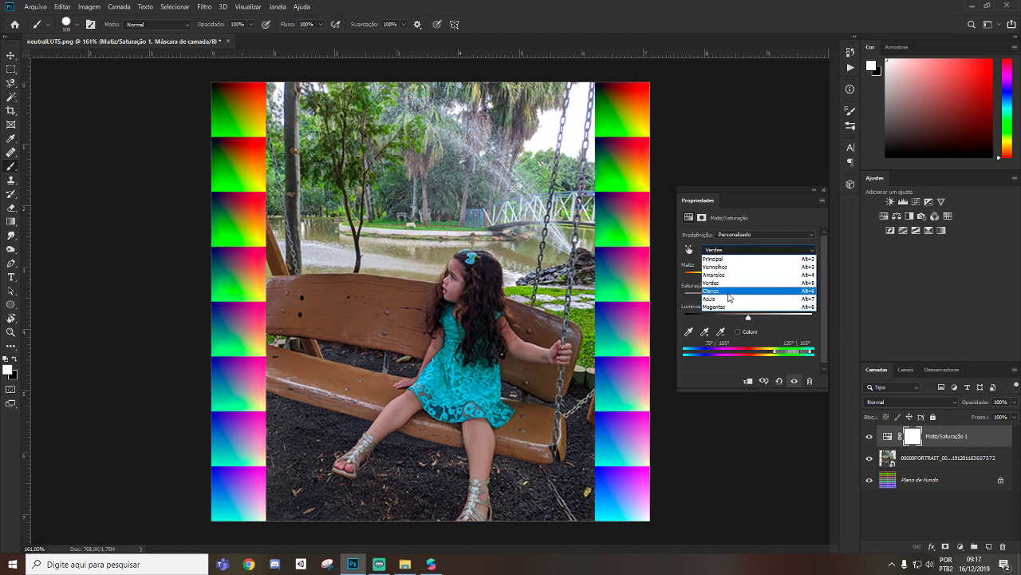
{"action": "left_click", "coordinate": [729, 292]}
{"action": "left_click_drag", "start_coordinate": [749, 298], "coordinate": [771, 300]}
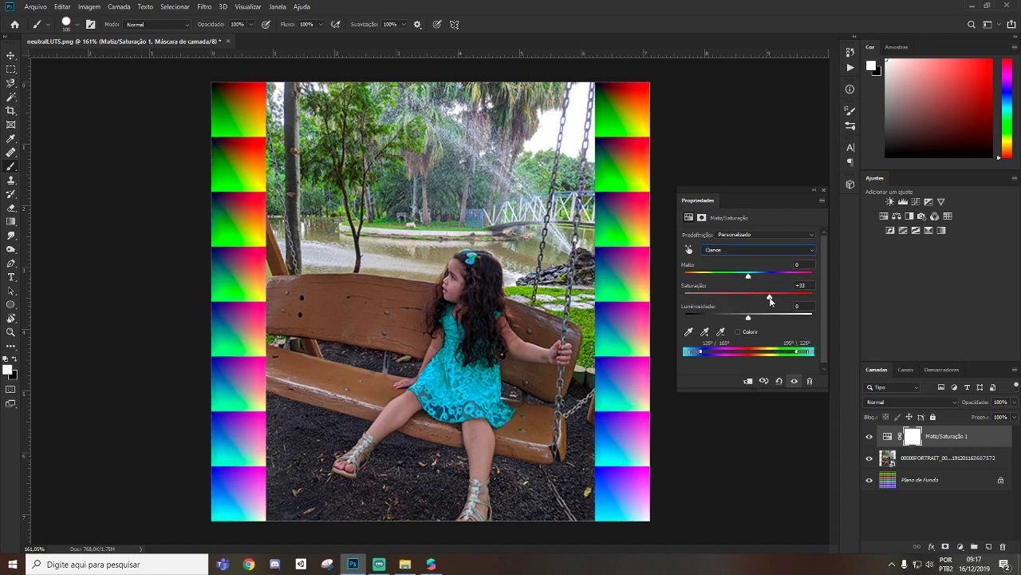
Raise the saturation of the blues (Azuis) slightly and of the magentas (Magentas) to about +24
{"action": "left_click", "coordinate": [730, 250]}
{"action": "left_click", "coordinate": [731, 300]}
{"action": "mouse_move", "coordinate": [748, 299]}
{"action": "left_mouse_down"}
{"action": "mouse_move", "coordinate": [825, 296]}
{"action": "mouse_move", "coordinate": [754, 300]}
{"action": "left_mouse_up"}
{"action": "left_click", "coordinate": [730, 249]}
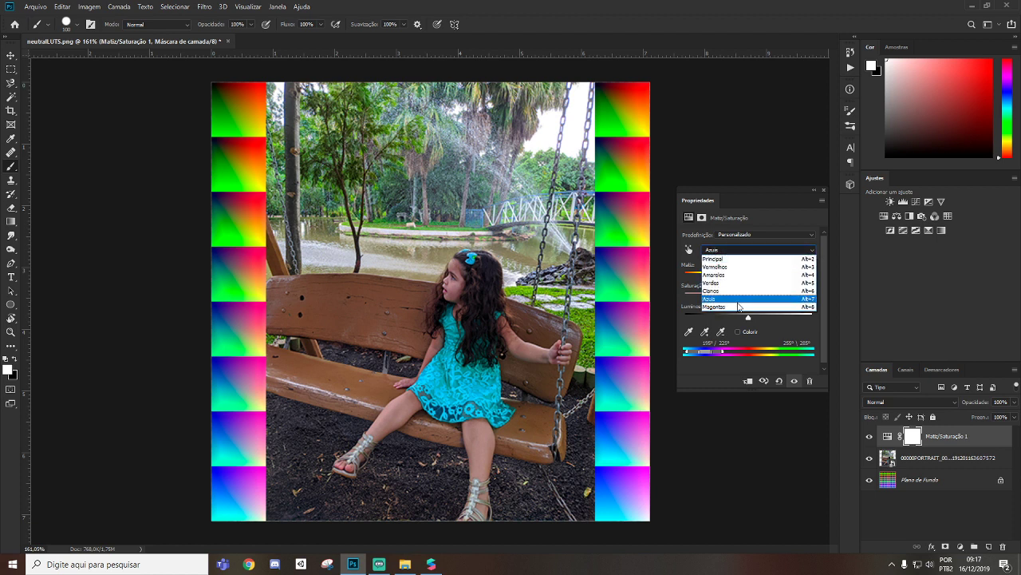
{"action": "left_click", "coordinate": [733, 303]}
{"action": "left_click_drag", "start_coordinate": [748, 299], "coordinate": [763, 297]}
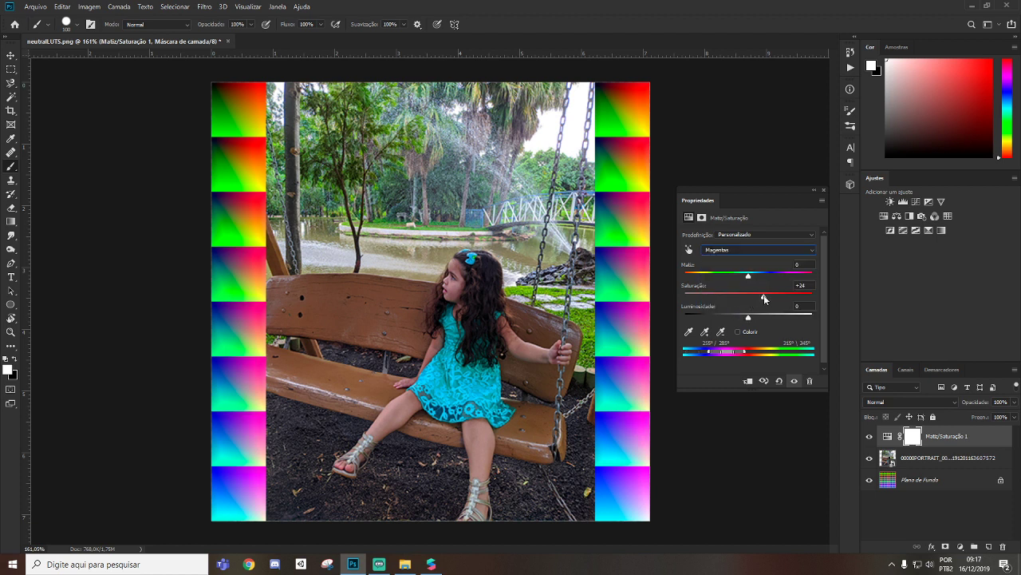
Shift the hue of the greens (Verdes) strongly toward orange and set the hue of the yellows (Amarelos) to -38
{"action": "left_click", "coordinate": [732, 248]}
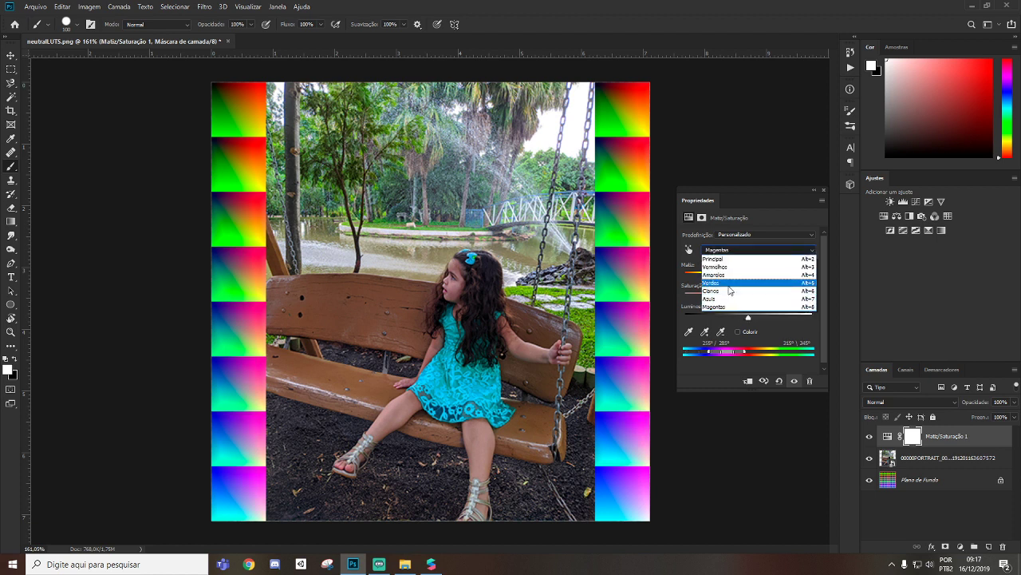
{"action": "left_click", "coordinate": [732, 281]}
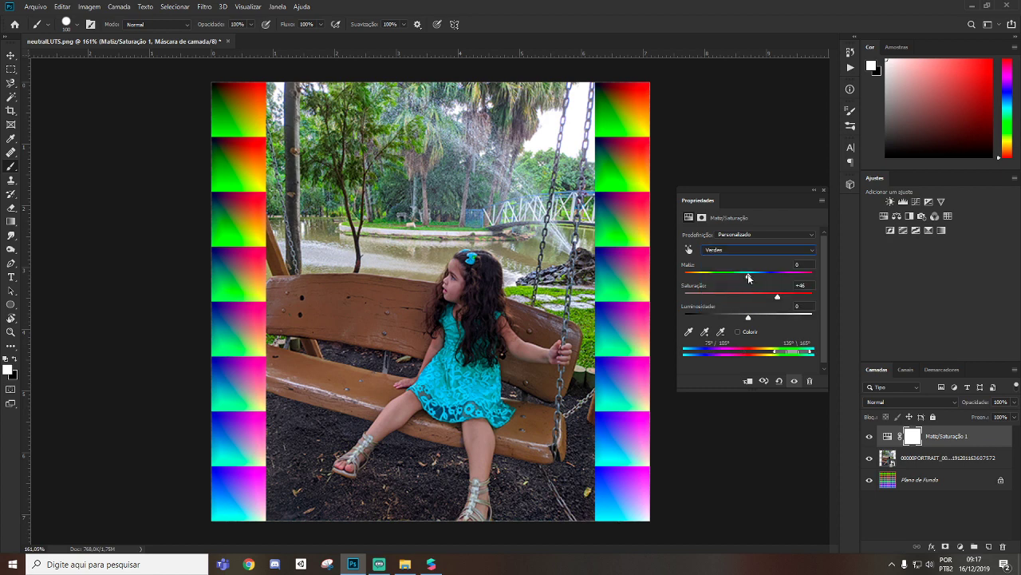
{"action": "left_click_drag", "start_coordinate": [748, 274], "coordinate": [709, 282]}
{"action": "left_click", "coordinate": [744, 253]}
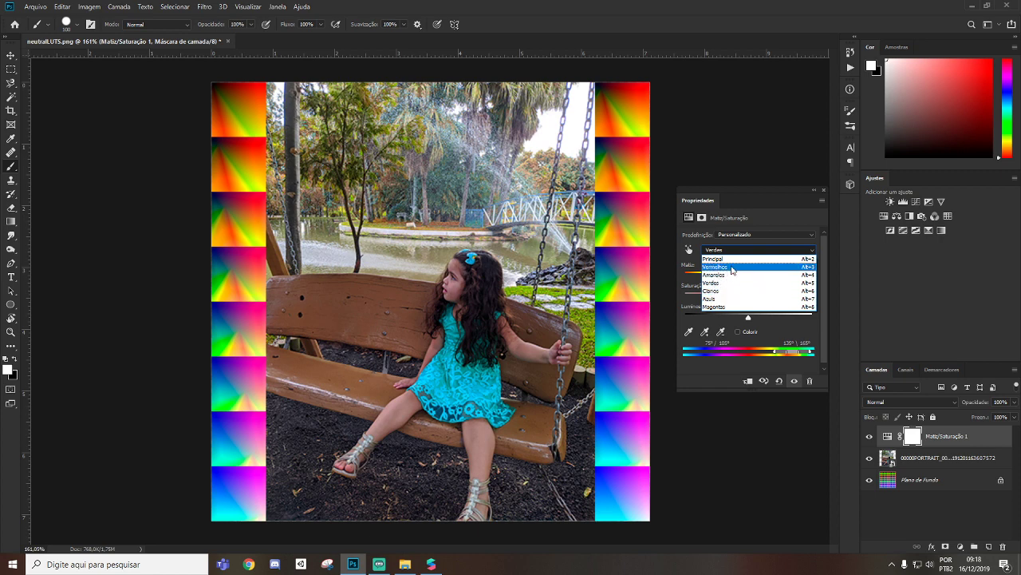
{"action": "left_click", "coordinate": [728, 274]}
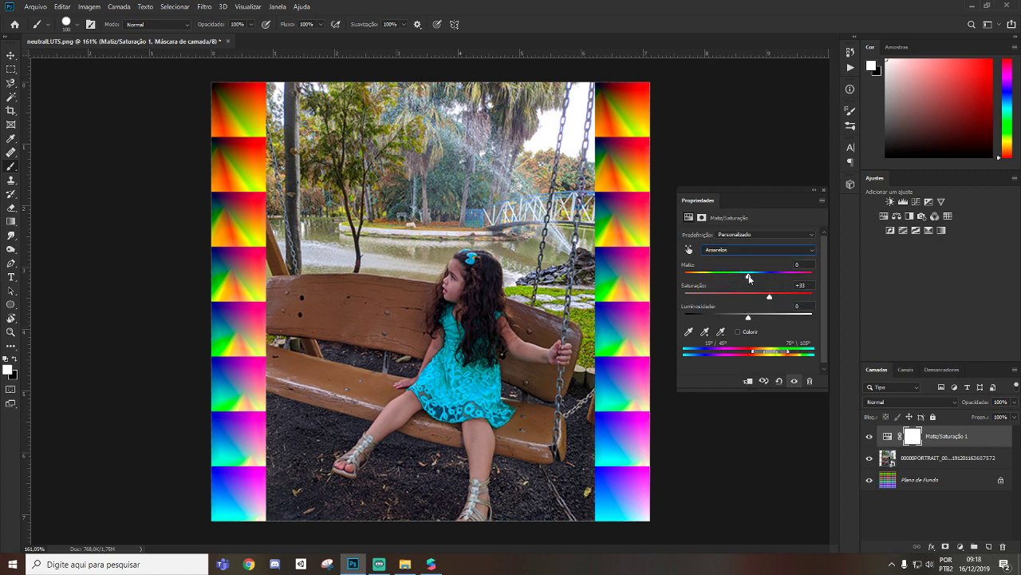
{"action": "left_click_drag", "start_coordinate": [749, 279], "coordinate": [723, 278]}
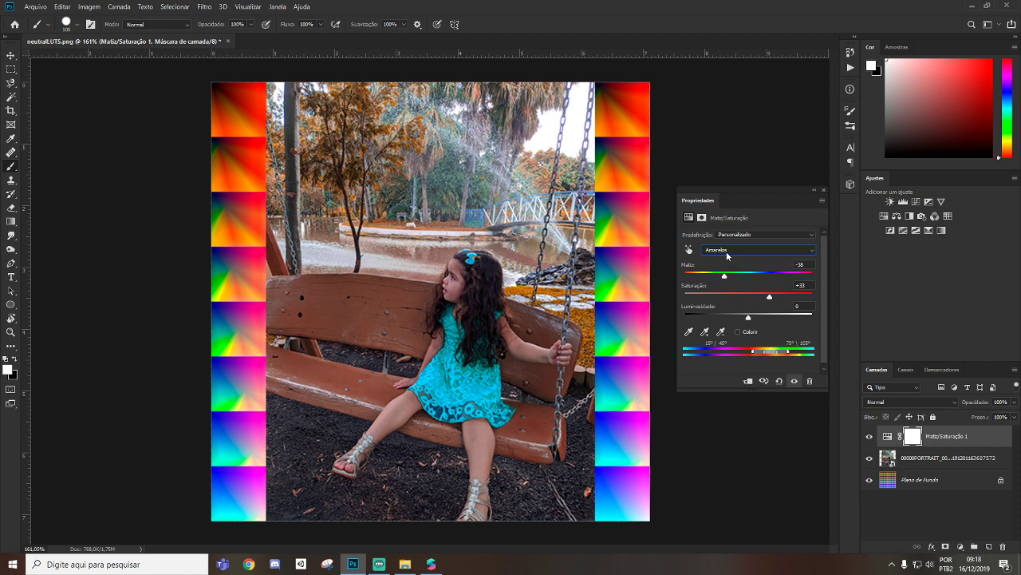
Set the hue of the greens (Verdes) to -100
{"action": "left_click", "coordinate": [726, 252]}
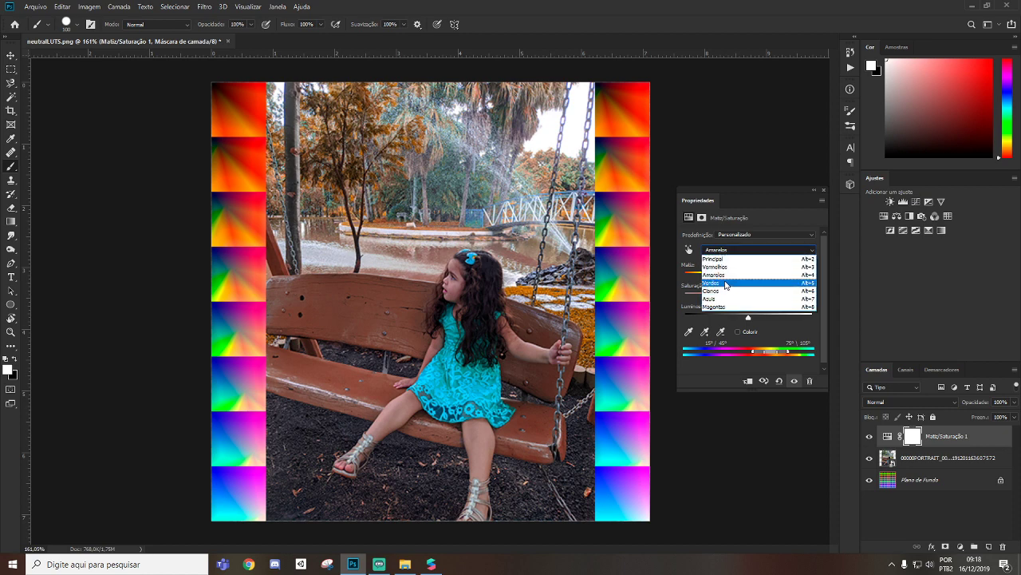
{"action": "left_click", "coordinate": [726, 283]}
{"action": "left_click_drag", "start_coordinate": [708, 278], "coordinate": [706, 279]}
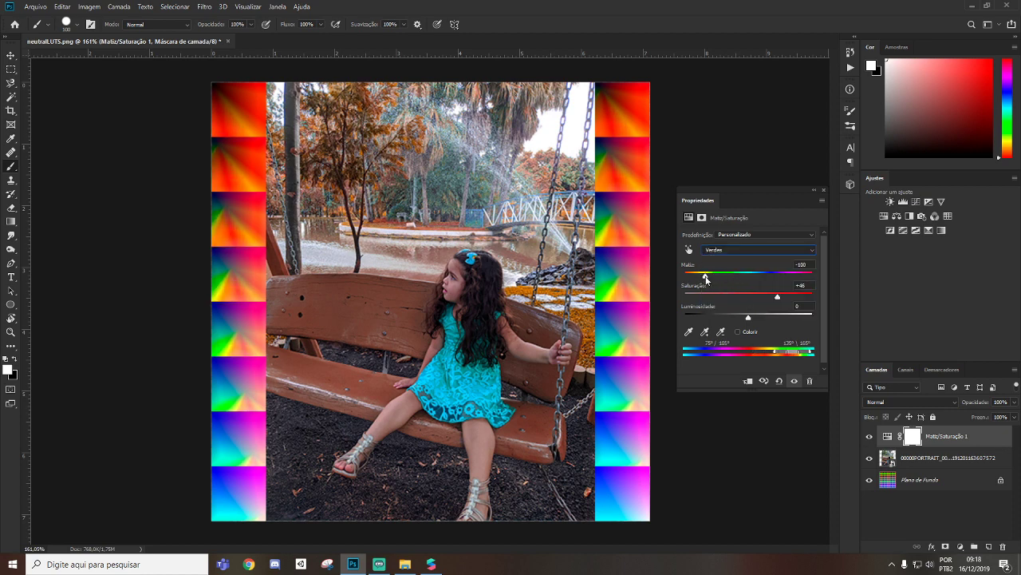
Set the hue of the blues (Azuis) to +17 and try a shift of the overall (Principal) hue
{"action": "left_click", "coordinate": [718, 250]}
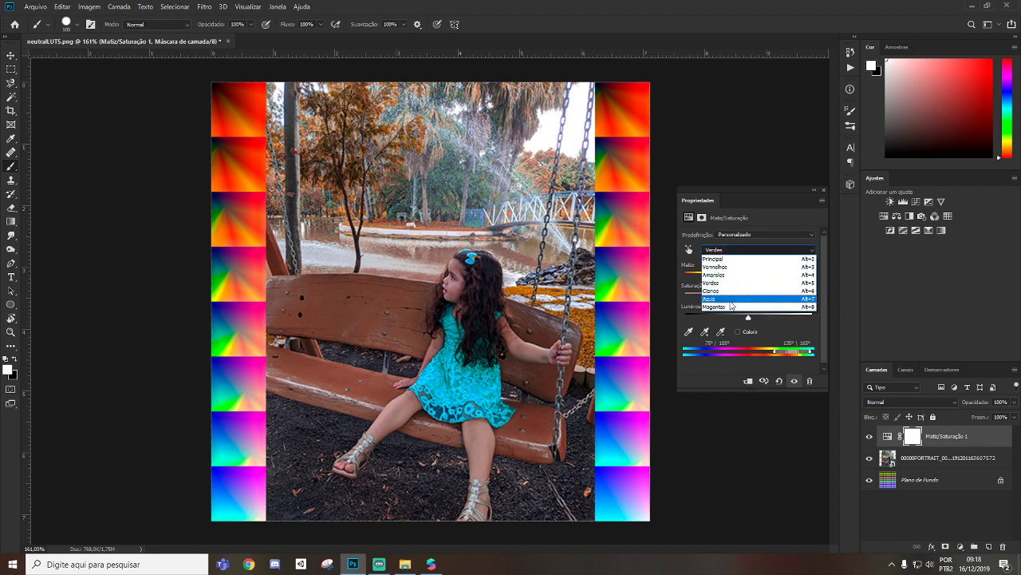
{"action": "left_click", "coordinate": [730, 304]}
{"action": "mouse_move", "coordinate": [748, 278]}
{"action": "left_mouse_down"}
{"action": "mouse_move", "coordinate": [713, 277]}
{"action": "mouse_move", "coordinate": [764, 280]}
{"action": "mouse_move", "coordinate": [685, 275]}
{"action": "mouse_move", "coordinate": [760, 281]}
{"action": "left_mouse_up"}
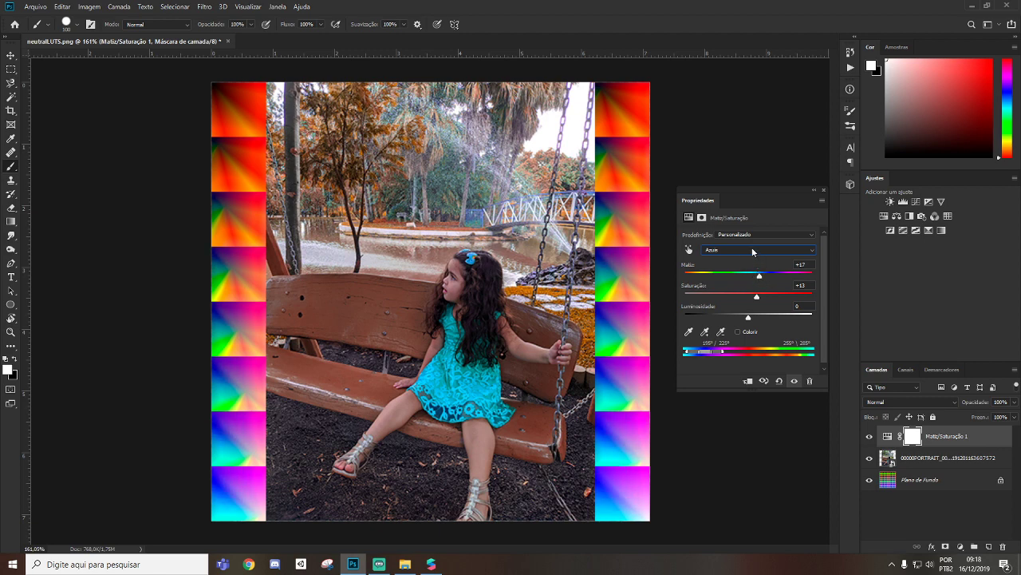
{"action": "left_click", "coordinate": [752, 250]}
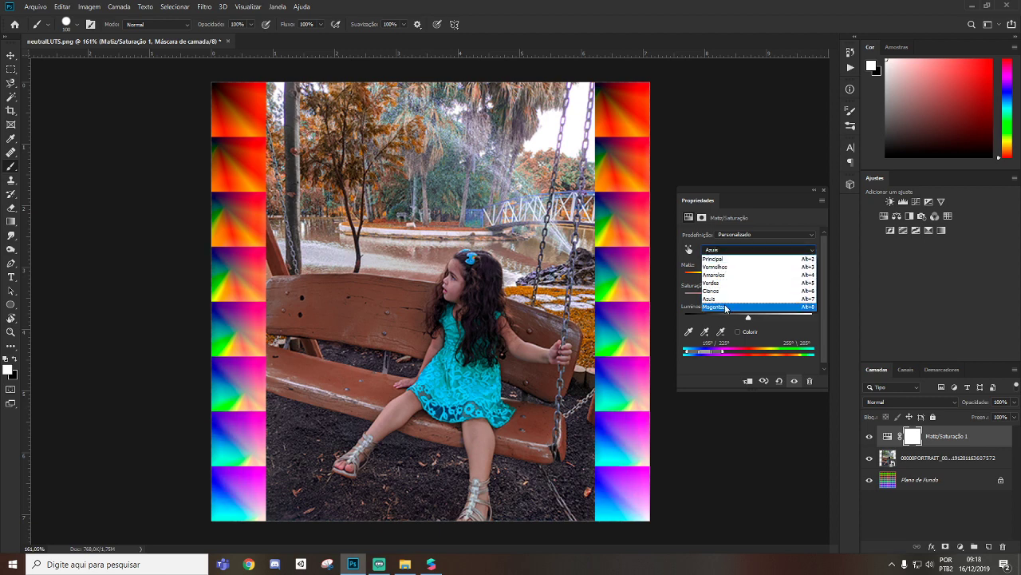
{"action": "left_click", "coordinate": [732, 259]}
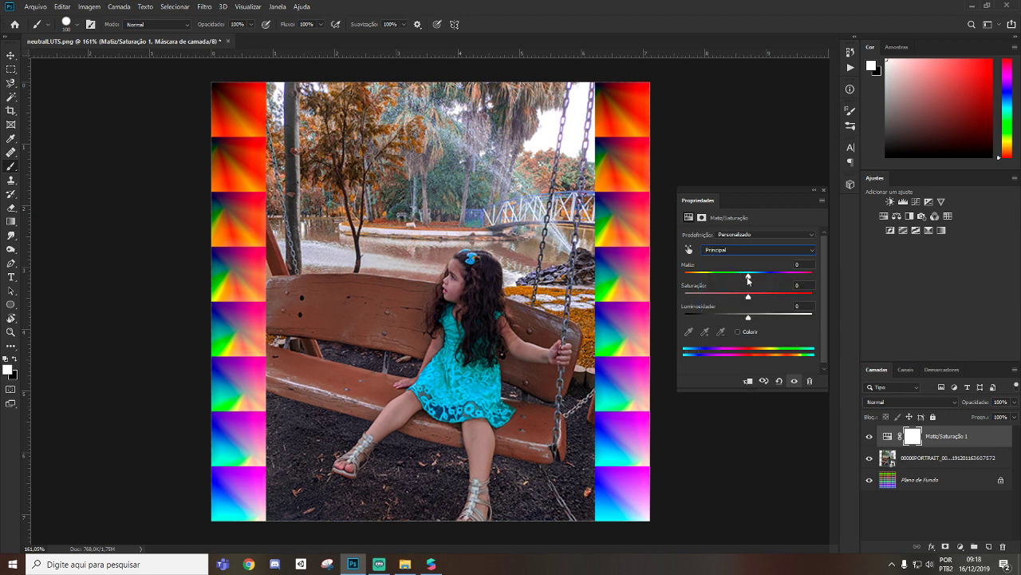
{"action": "mouse_move", "coordinate": [749, 277]}
{"action": "left_mouse_down"}
{"action": "mouse_move", "coordinate": [729, 276]}
{"action": "mouse_move", "coordinate": [776, 277]}
{"action": "mouse_move", "coordinate": [736, 277]}
{"action": "mouse_move", "coordinate": [746, 276]}
{"action": "left_mouse_up"}
Try a slight hue shift on the cyans (Cianos) and set the hue of the blues (Azuis) to +2
{"action": "left_click", "coordinate": [754, 251]}
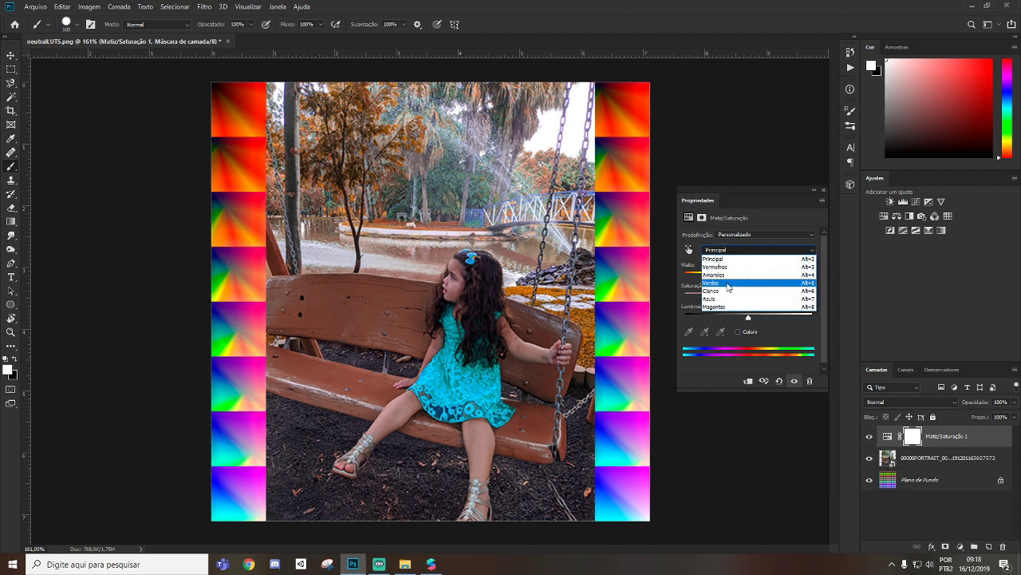
{"action": "left_click", "coordinate": [728, 285]}
{"action": "left_click", "coordinate": [727, 249]}
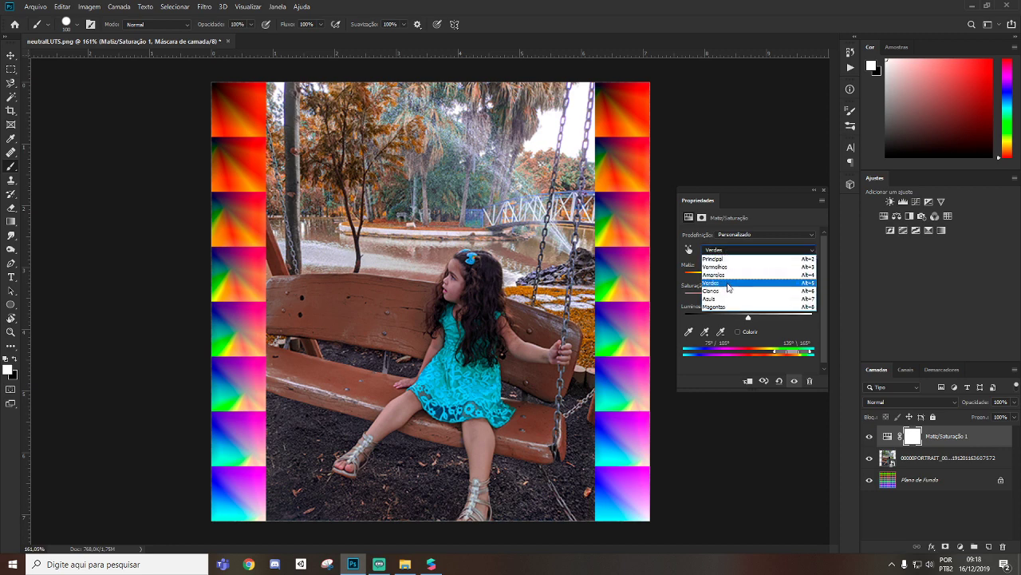
{"action": "left_click", "coordinate": [727, 292]}
{"action": "mouse_move", "coordinate": [746, 277]}
{"action": "left_mouse_down"}
{"action": "mouse_move", "coordinate": [764, 274]}
{"action": "mouse_move", "coordinate": [741, 277]}
{"action": "left_mouse_up"}
{"action": "left_click", "coordinate": [734, 250]}
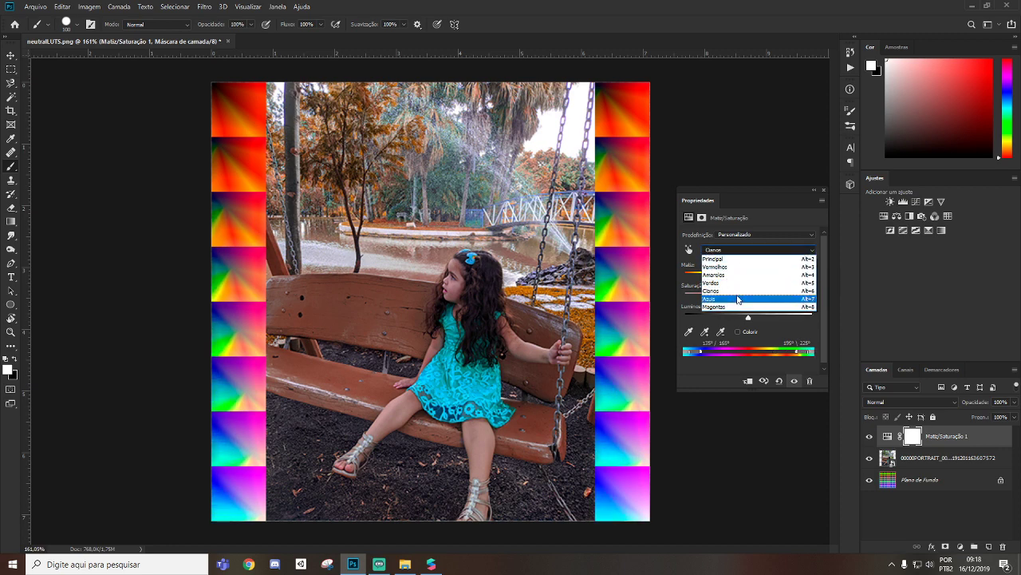
{"action": "left_click", "coordinate": [737, 300]}
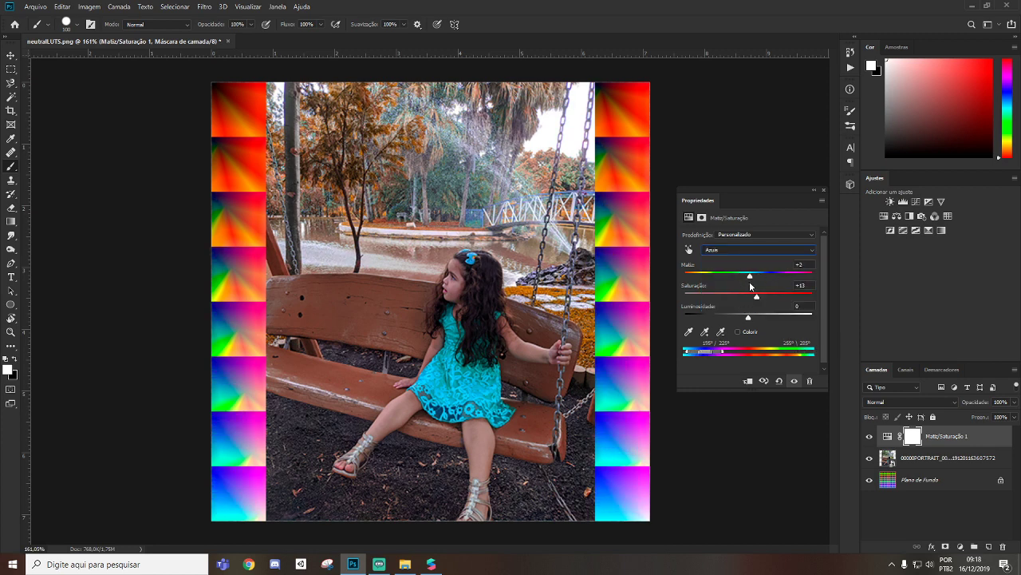
Reset the Hue/Saturation adjustment to the Padrão preset and start regrading with the blues (Azuis)
{"action": "left_click", "coordinate": [762, 234]}
{"action": "left_click", "coordinate": [761, 253]}
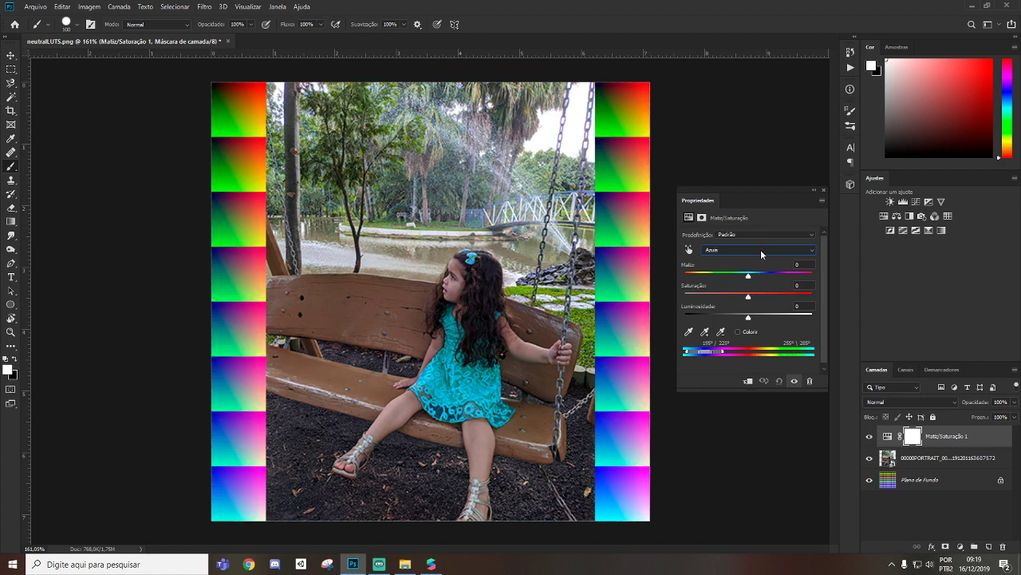
{"action": "left_click", "coordinate": [761, 253]}
{"action": "left_click", "coordinate": [728, 300]}
{"action": "left_click_drag", "start_coordinate": [748, 298], "coordinate": [748, 276]}
{"action": "left_click", "coordinate": [739, 251]}
{"action": "left_click", "coordinate": [722, 303]}
Set the saturation of the reds (Vermelhos) to +26, and give the yellows (Amarelos) saturation +34 and hue -33
{"action": "left_click", "coordinate": [746, 252]}
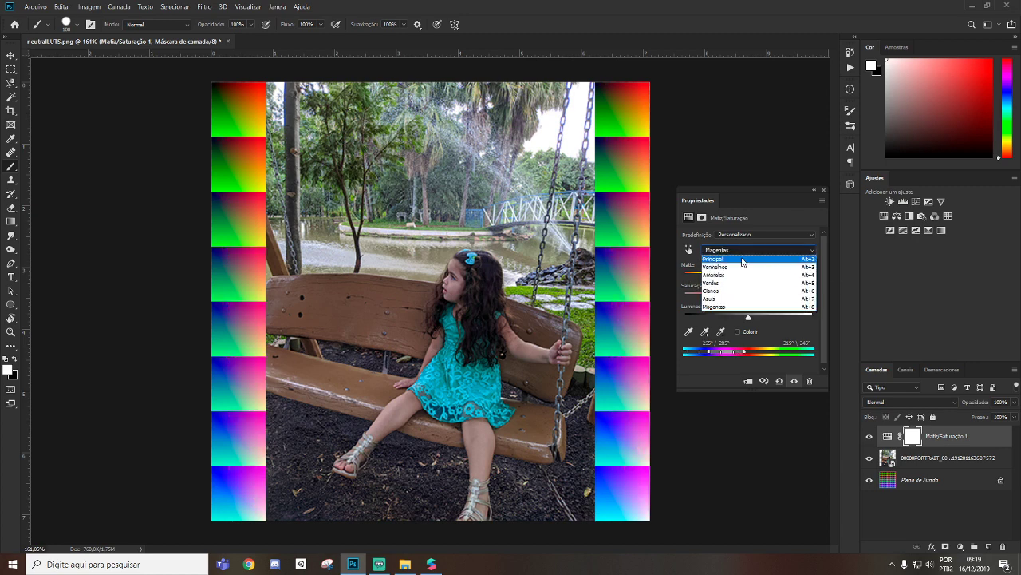
{"action": "left_click", "coordinate": [734, 267]}
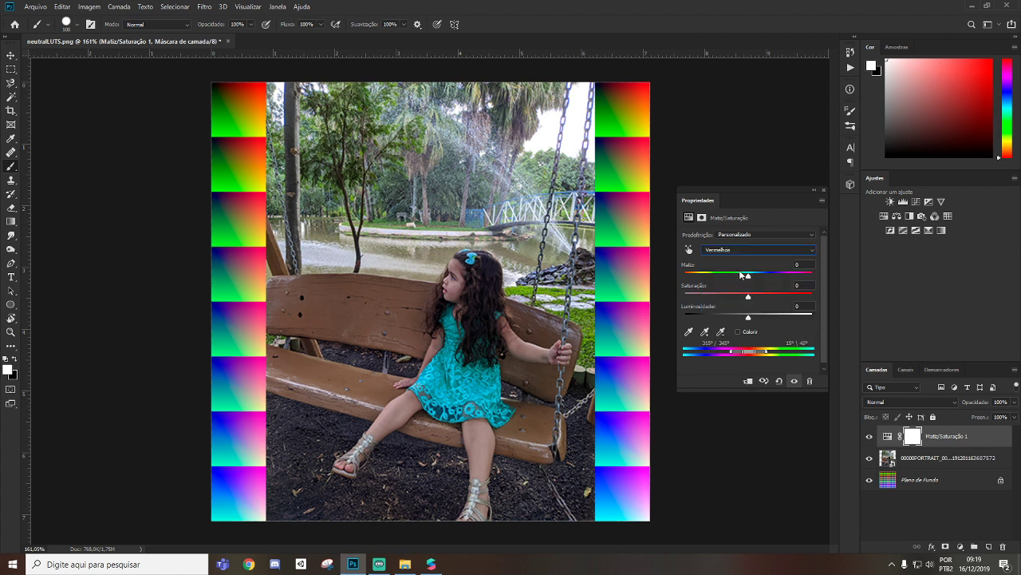
{"action": "left_click_drag", "start_coordinate": [749, 293], "coordinate": [762, 297]}
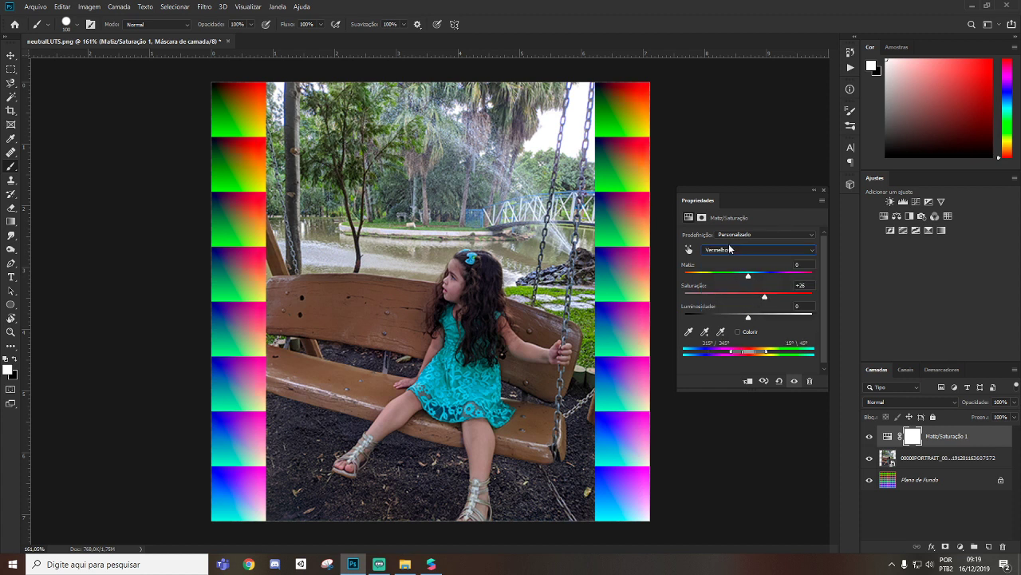
{"action": "left_click", "coordinate": [729, 249]}
{"action": "left_click", "coordinate": [731, 279]}
{"action": "left_click_drag", "start_coordinate": [749, 297], "coordinate": [728, 280]}
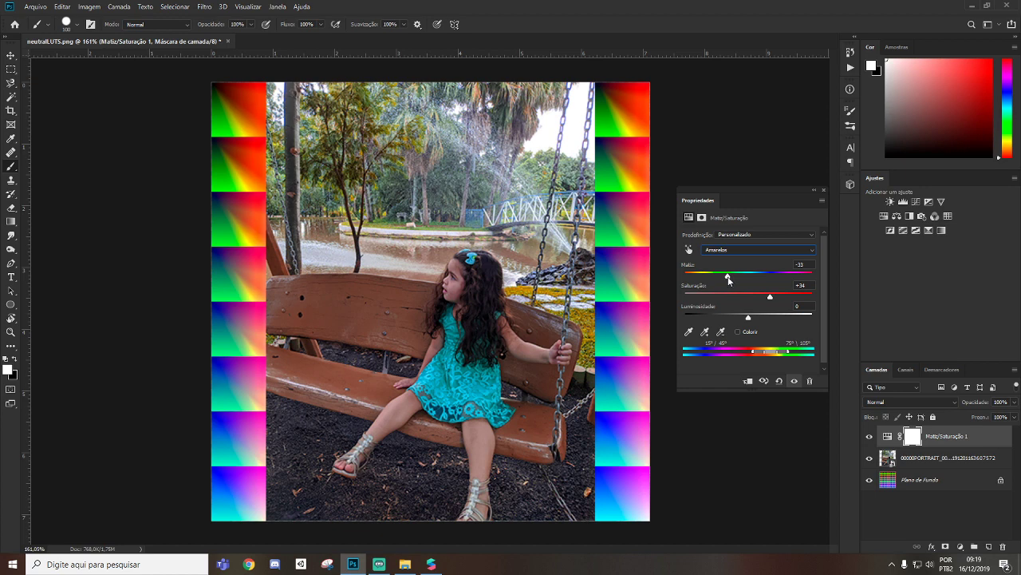
Shift the greens' (Verdes) hue strongly toward orange with saturation +23, and set the hue of the cyans (Cianos) to +12
{"action": "left_click", "coordinate": [733, 250]}
{"action": "left_click", "coordinate": [732, 254]}
{"action": "left_click_drag", "start_coordinate": [750, 278], "coordinate": [765, 299]}
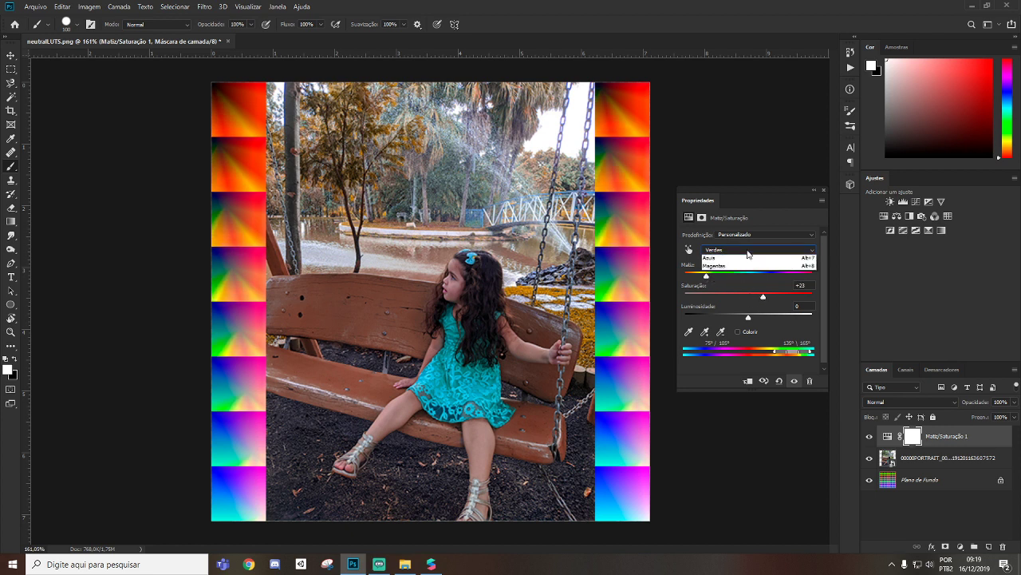
{"action": "left_click", "coordinate": [742, 250]}
{"action": "left_click", "coordinate": [744, 276]}
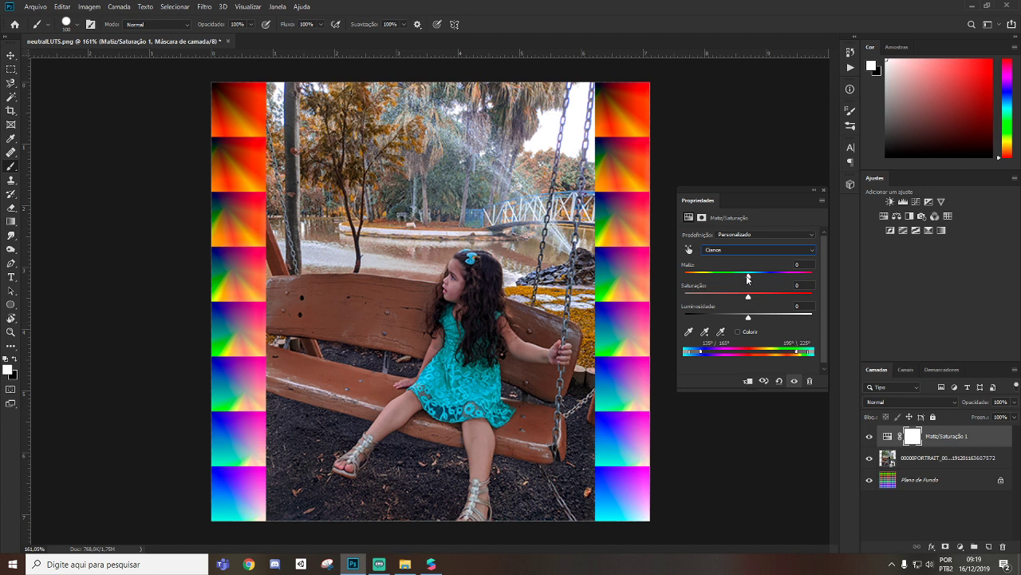
{"action": "mouse_move", "coordinate": [748, 278]}
{"action": "left_mouse_down"}
{"action": "mouse_move", "coordinate": [728, 280]}
{"action": "mouse_move", "coordinate": [756, 283]}
{"action": "left_mouse_up"}
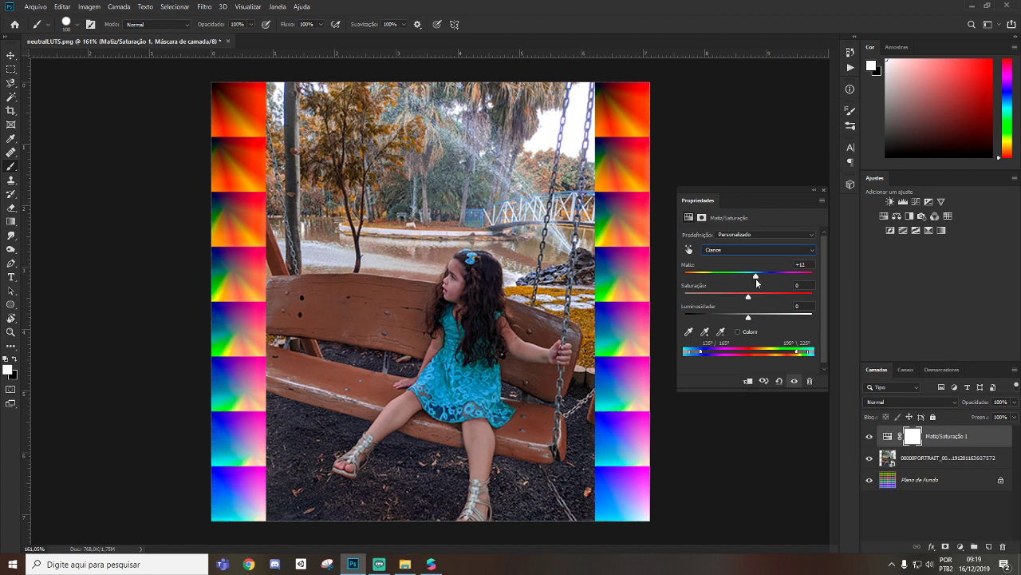
Set the blues (Azuis) to hue +7 and saturation +31, and the hue of the magentas (Magentas) to +13
{"action": "left_click", "coordinate": [746, 250]}
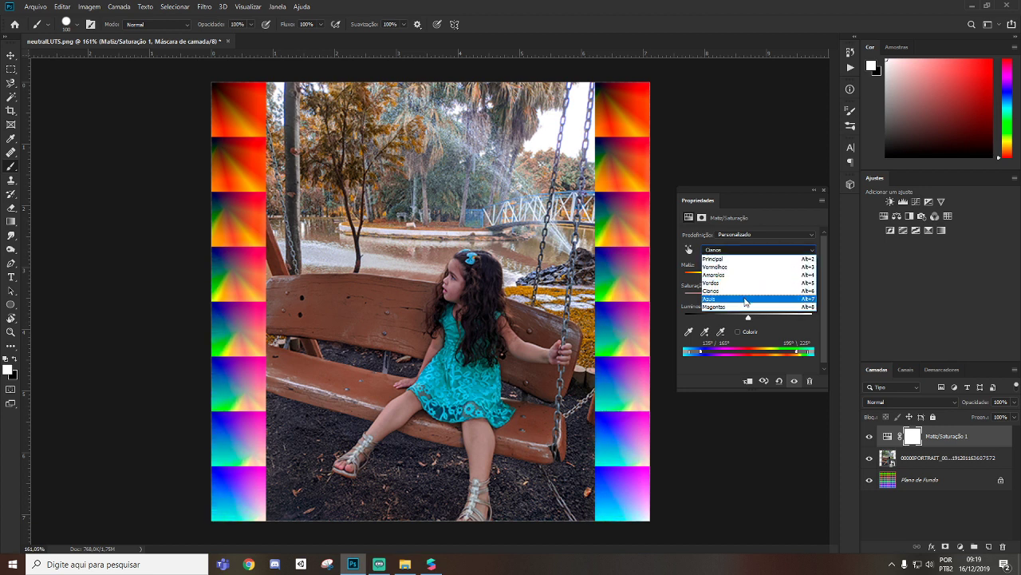
{"action": "left_click", "coordinate": [745, 300]}
{"action": "mouse_move", "coordinate": [748, 278]}
{"action": "left_mouse_down"}
{"action": "mouse_move", "coordinate": [725, 276]}
{"action": "mouse_move", "coordinate": [781, 277]}
{"action": "mouse_move", "coordinate": [755, 279]}
{"action": "left_mouse_up"}
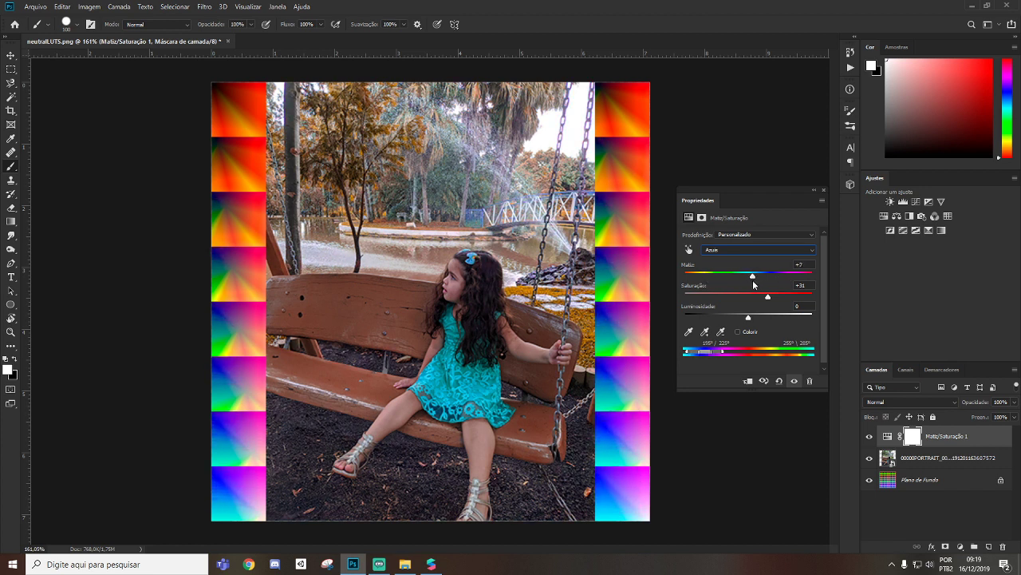
{"action": "left_click", "coordinate": [752, 249]}
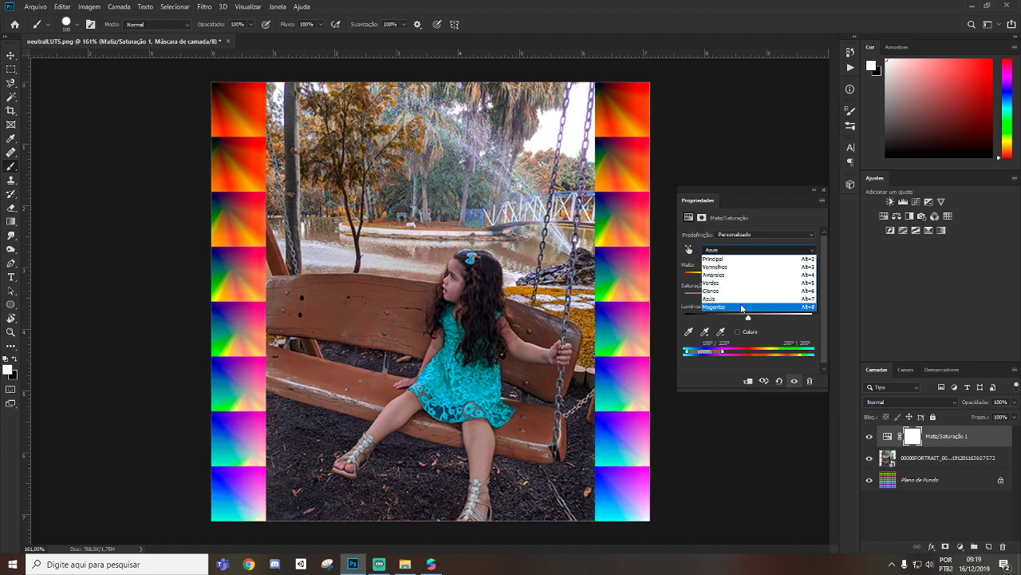
{"action": "left_click", "coordinate": [741, 308]}
{"action": "mouse_move", "coordinate": [748, 276]}
{"action": "left_mouse_down"}
{"action": "mouse_move", "coordinate": [664, 280]}
{"action": "mouse_move", "coordinate": [777, 279]}
{"action": "mouse_move", "coordinate": [757, 278]}
{"action": "left_mouse_up"}
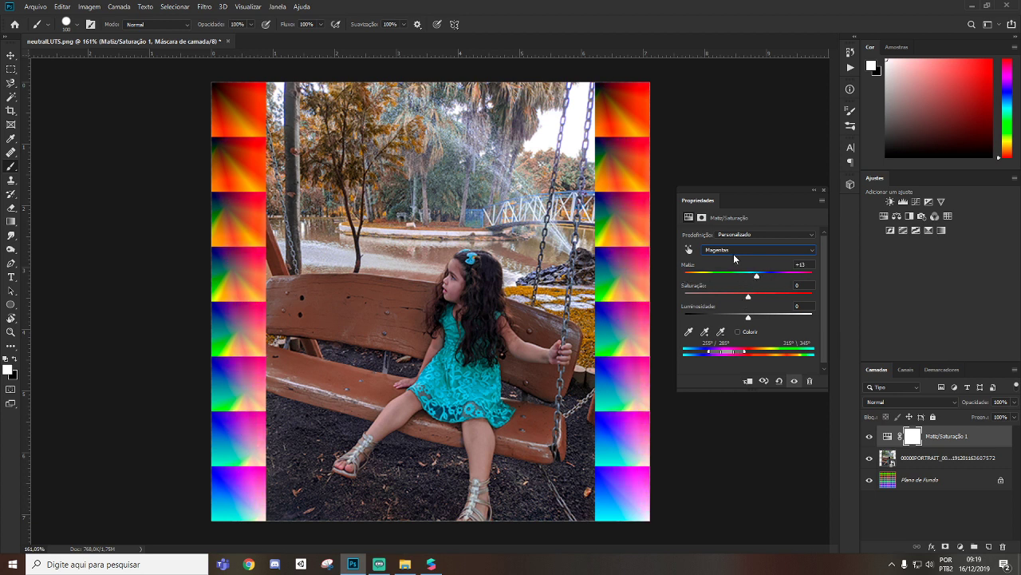
{"action": "left_click", "coordinate": [734, 254]}
{"action": "left_click", "coordinate": [743, 268]}
{"action": "left_click", "coordinate": [746, 251]}
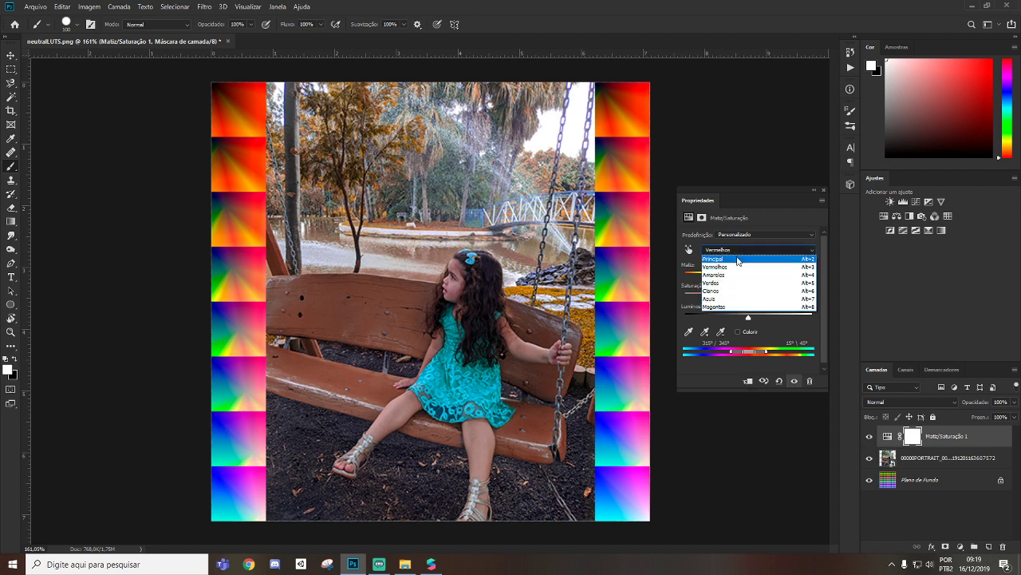
{"action": "left_click", "coordinate": [746, 254]}
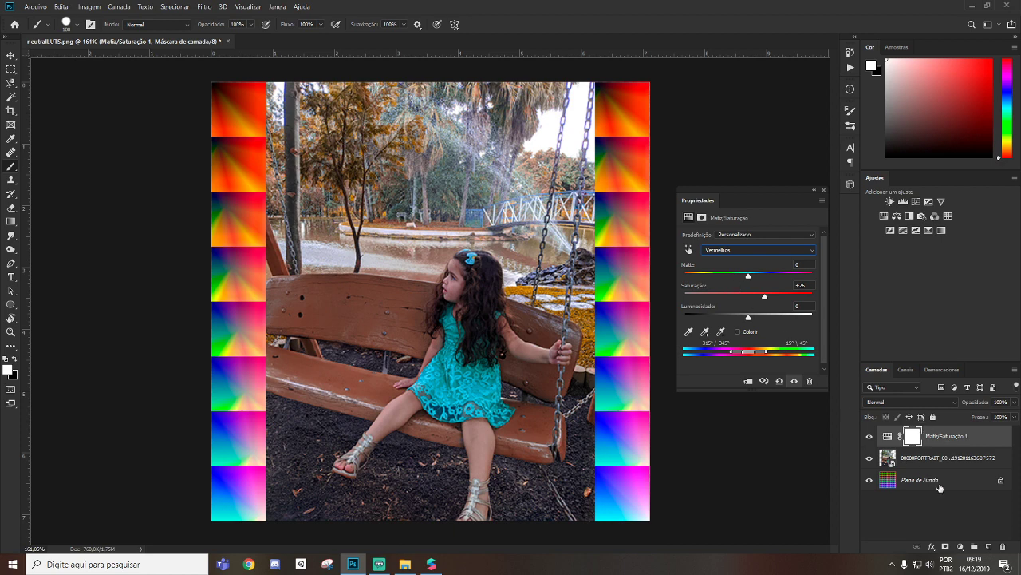
Add a Curves (Curvas) adjustment layer and brighten the image by raising the RGB curve in the shadows and highlights
{"action": "left_click", "coordinate": [961, 548]}
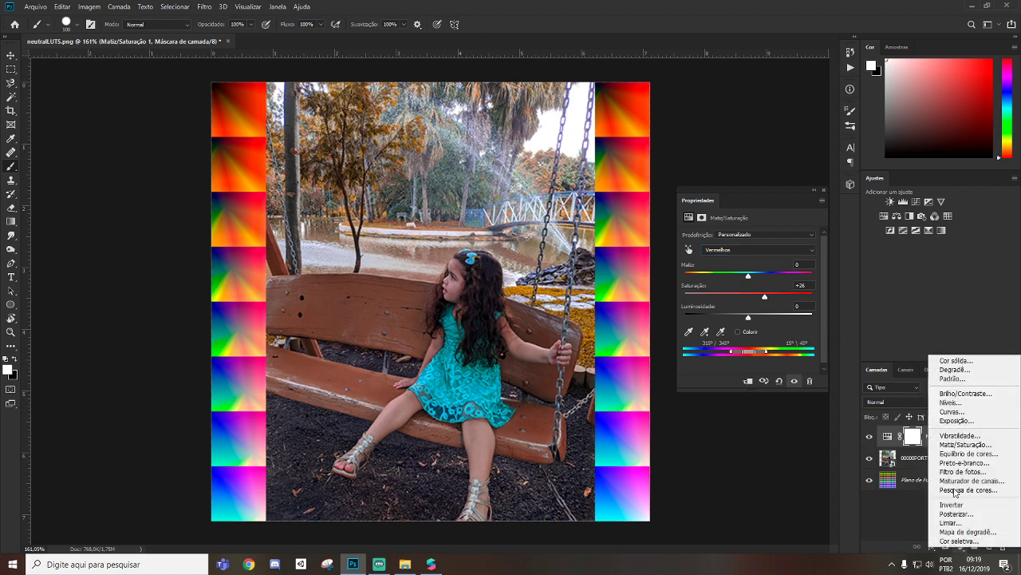
{"action": "left_click", "coordinate": [972, 412]}
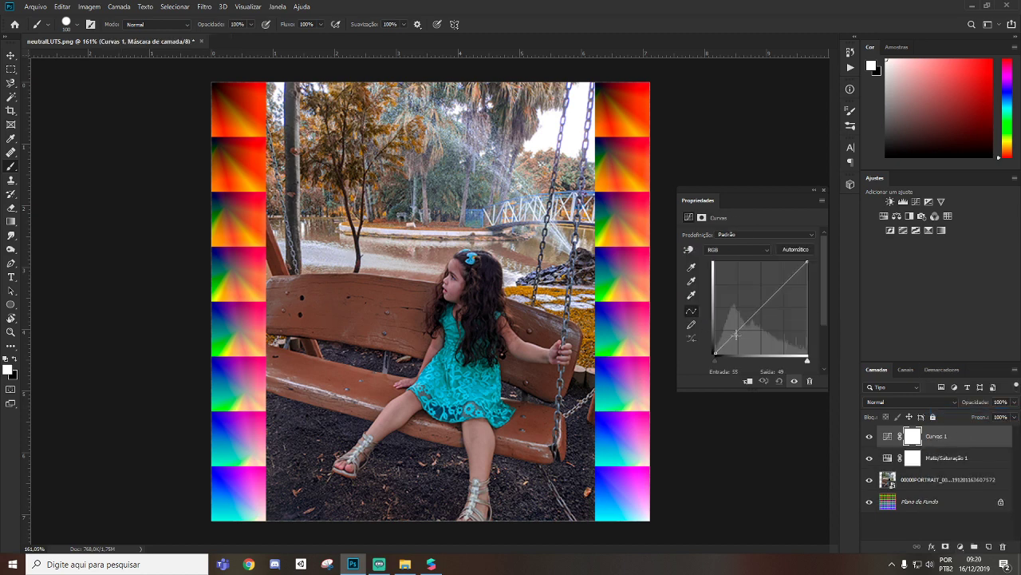
{"action": "mouse_move", "coordinate": [735, 334]}
{"action": "left_mouse_down"}
{"action": "mouse_move", "coordinate": [734, 324]}
{"action": "mouse_move", "coordinate": [743, 340]}
{"action": "mouse_move", "coordinate": [738, 323]}
{"action": "left_mouse_up"}
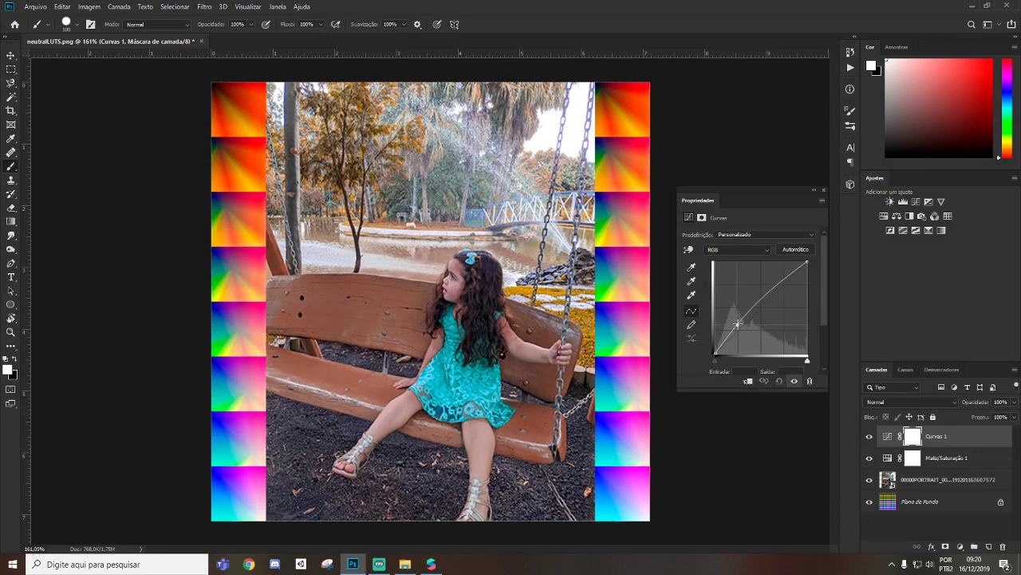
{"action": "mouse_move", "coordinate": [779, 282]}
{"action": "left_mouse_down"}
{"action": "mouse_move", "coordinate": [787, 295]}
{"action": "mouse_move", "coordinate": [773, 282]}
{"action": "left_mouse_up"}
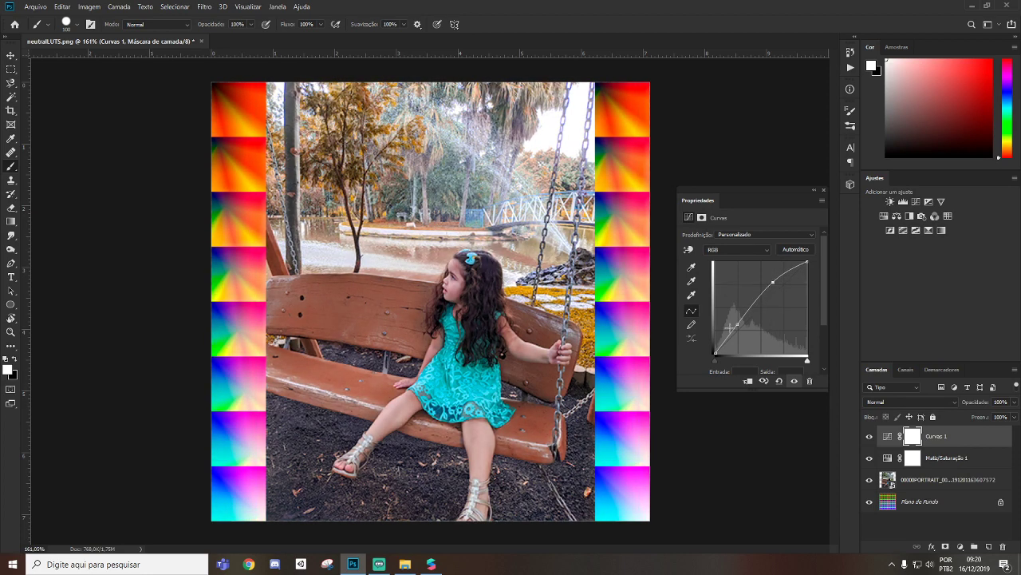
{"action": "left_click_drag", "start_coordinate": [737, 324], "coordinate": [736, 323]}
Deselect the layers and hide the portrait photo layer so only the graded LUT grid shows
{"action": "left_click", "coordinate": [905, 522]}
{"action": "left_click", "coordinate": [869, 480]}
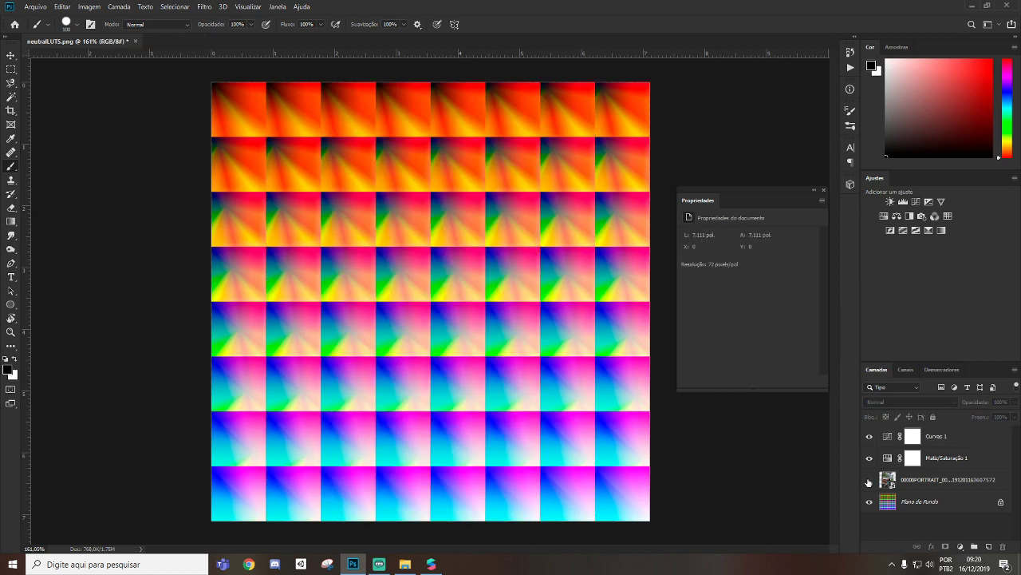
{"action": "left_click", "coordinate": [870, 480]}
{"action": "left_click", "coordinate": [869, 480]}
Start saving a copy of the document under a new name in the desktop folder Aulas > Nova Aula Luts
{"action": "left_click", "coordinate": [35, 8]}
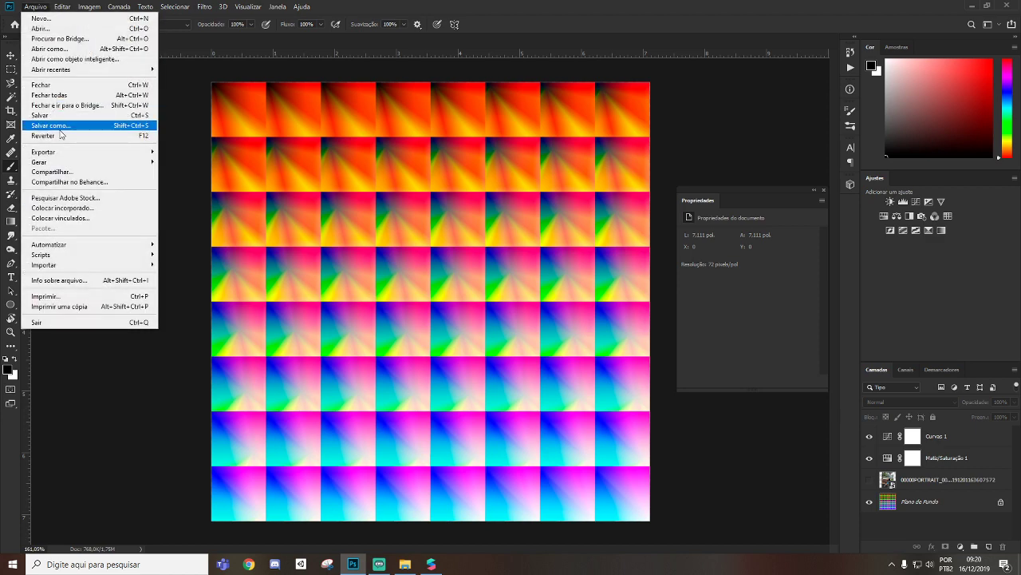
{"action": "left_click", "coordinate": [56, 128]}
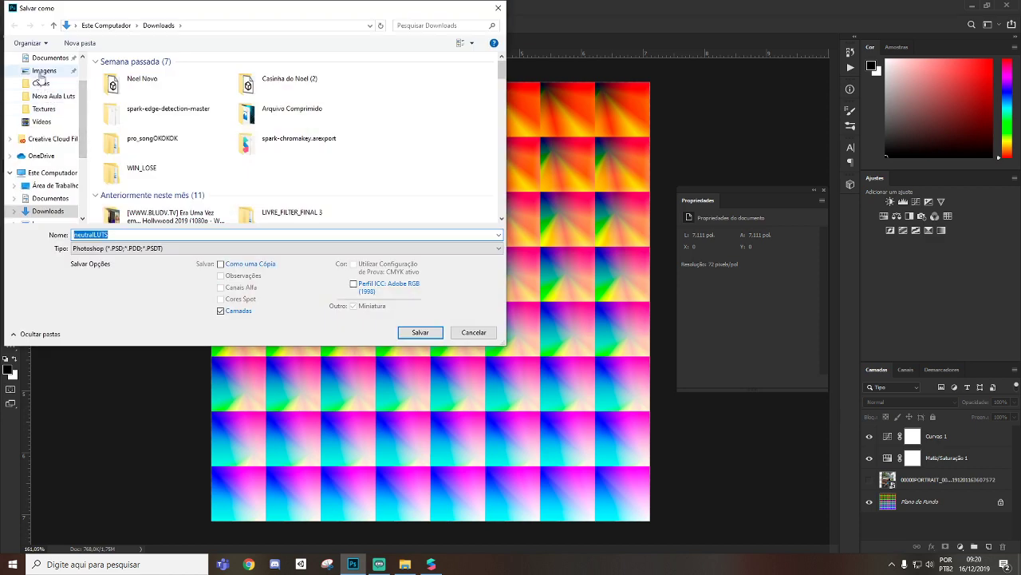
{"action": "scroll", "coordinate": [56, 92], "scroll_direction": "up", "scroll_amount": 2}
{"action": "left_click", "coordinate": [54, 80]}
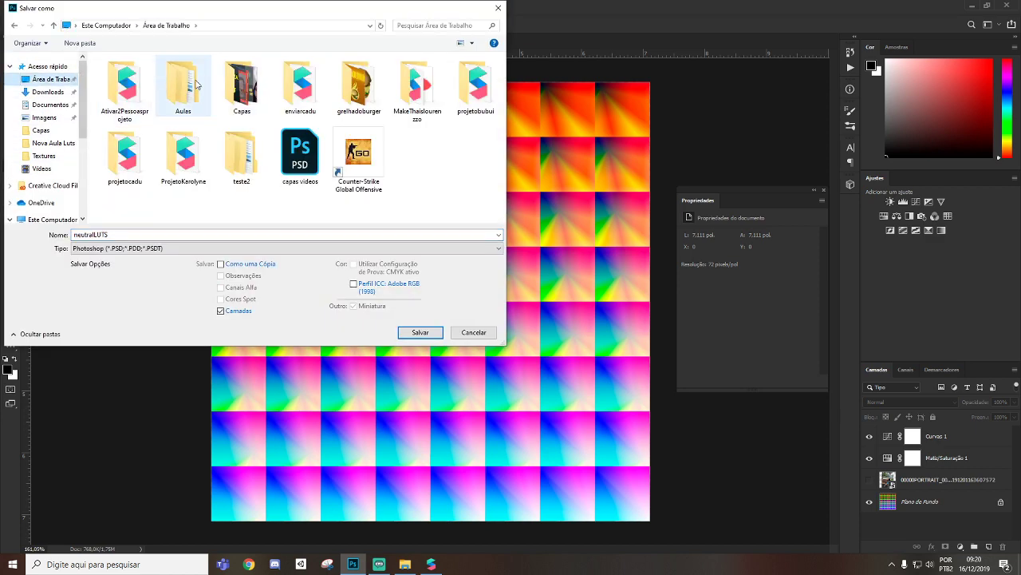
{"action": "double_click", "coordinate": [183, 84]}
{"action": "double_click", "coordinate": [126, 90]}
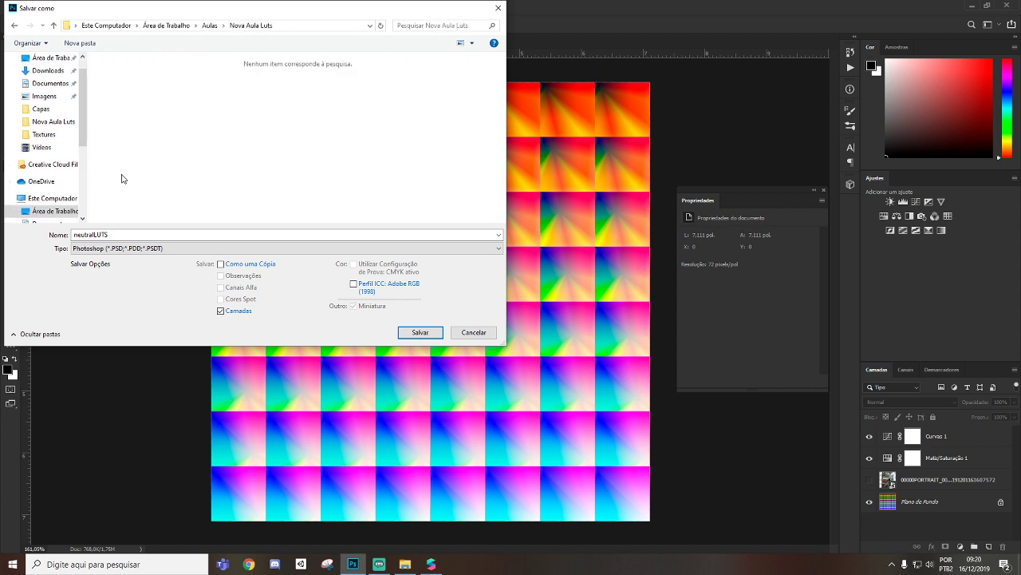
Name the file "lutvídeo1", choose the PNG format and save it
{"action": "double_click", "coordinate": [133, 233]}
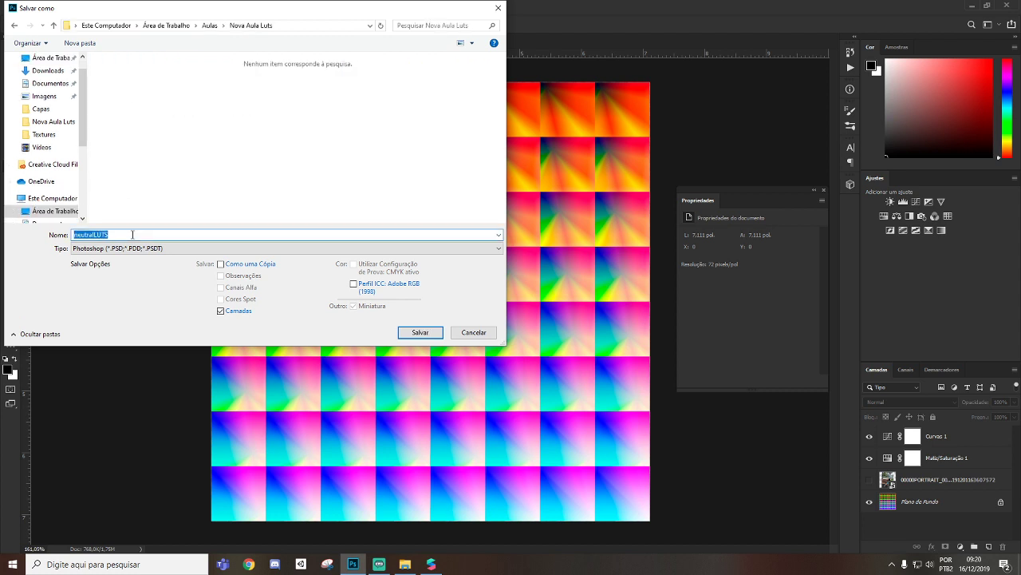
{"action": "key", "text": "BackSpace"}
{"action": "type", "text": "luts"}
{"action": "left_click", "coordinate": [137, 249]}
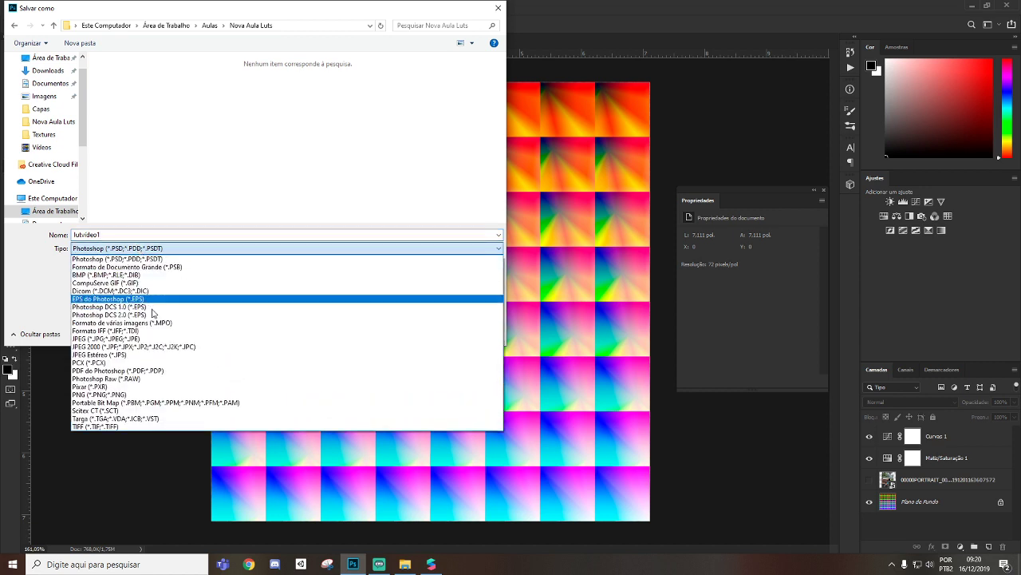
{"action": "left_click", "coordinate": [137, 395]}
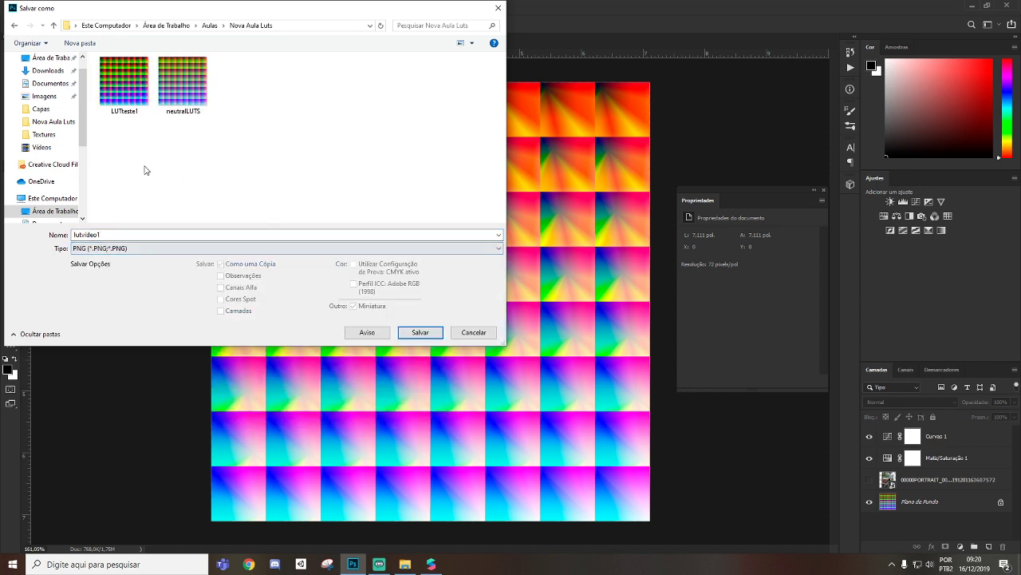
{"action": "left_click", "coordinate": [420, 332]}
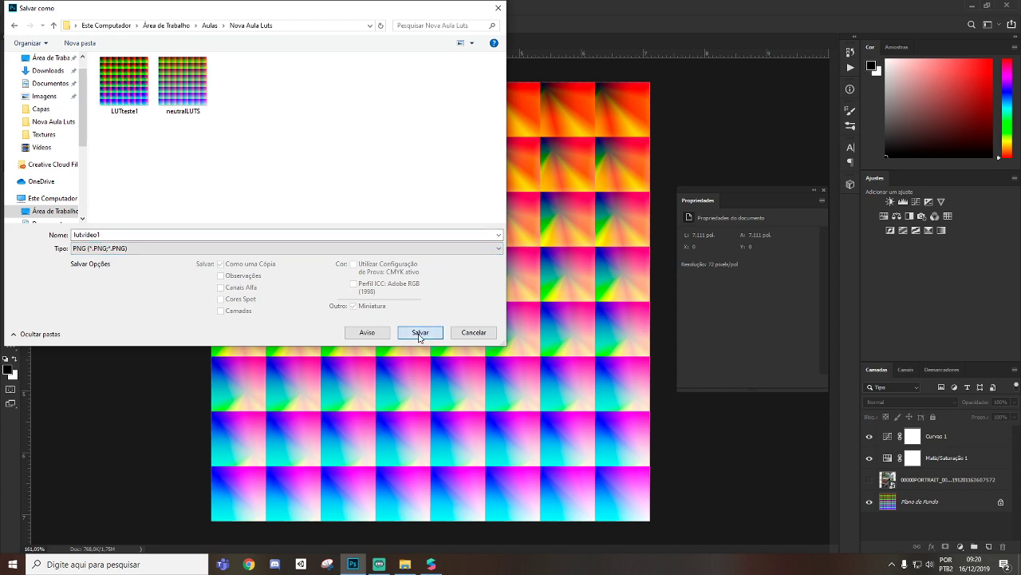
Finish the PNG export and check the LUTteste1, lutvídeo1 and neutralLUTS images in the Nova Aula Luts folder in File Explorer
{"action": "left_click", "coordinate": [583, 168]}
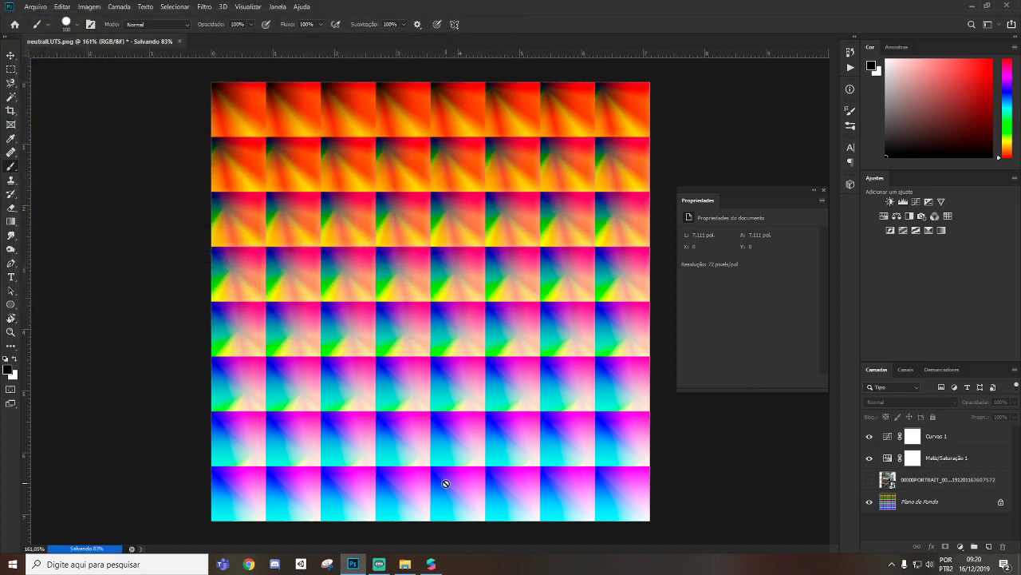
{"action": "left_click", "coordinate": [431, 563]}
{"action": "left_click", "coordinate": [406, 565]}
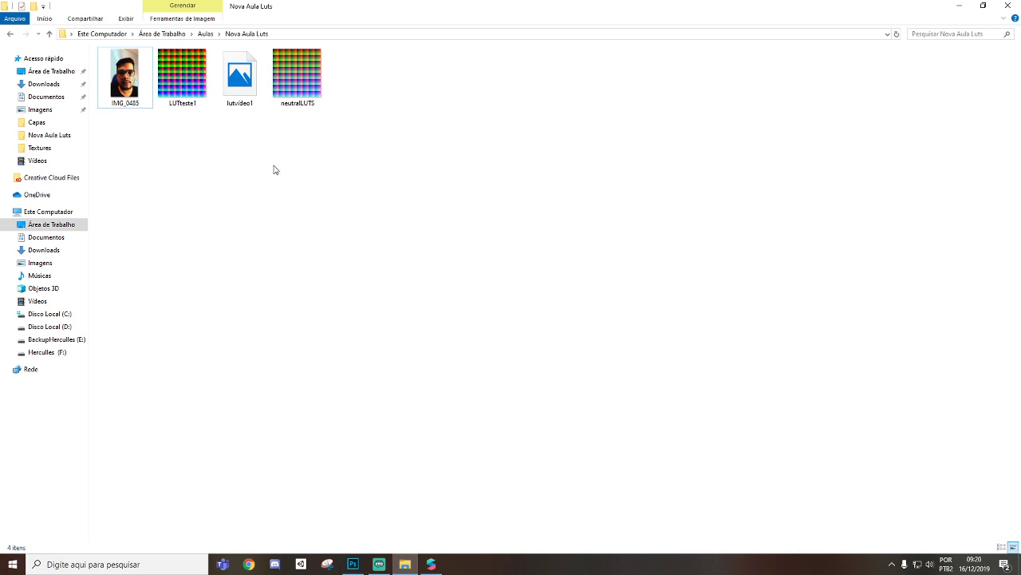
{"action": "left_click", "coordinate": [257, 93]}
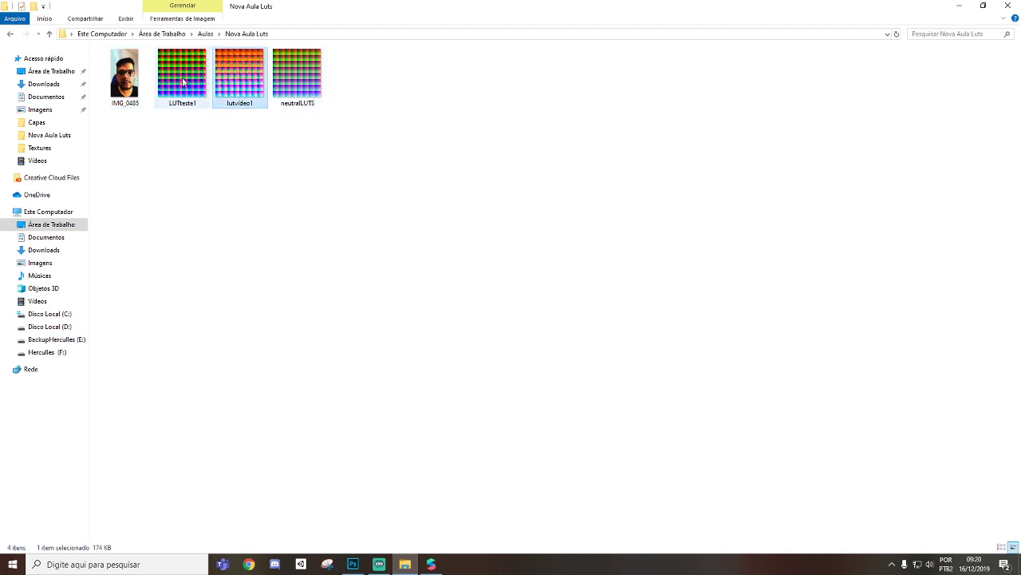
{"action": "left_click", "coordinate": [183, 83], "text": "ctrl"}
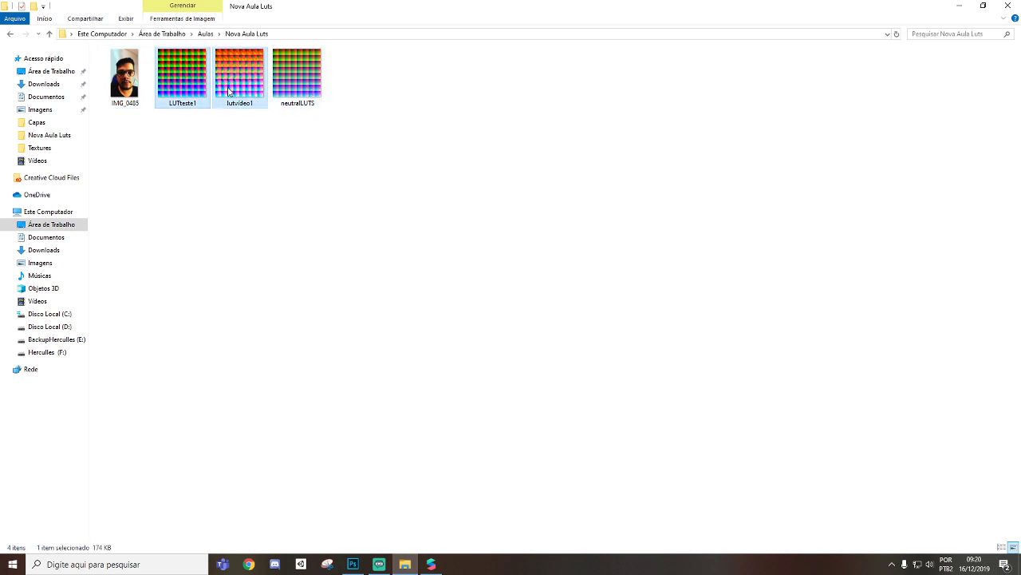
{"action": "left_click", "coordinate": [302, 76], "text": "ctrl"}
{"action": "left_click", "coordinate": [369, 245]}
Switch to Spark AR Studio and add an Animation Sequence asset to the project
{"action": "mouse_move", "coordinate": [431, 564]}
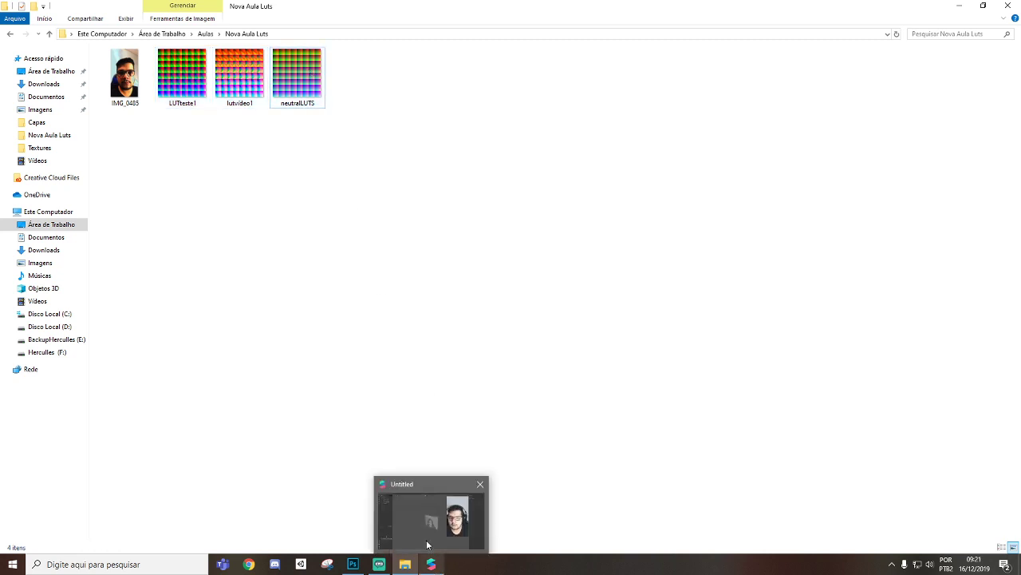
{"action": "left_click", "coordinate": [427, 544]}
{"action": "left_click", "coordinate": [113, 544]}
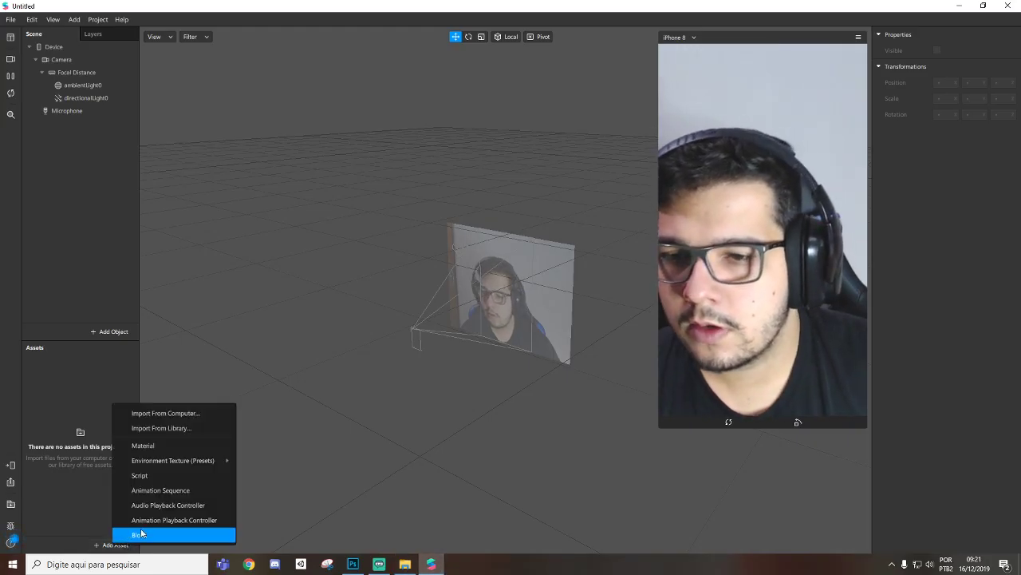
{"action": "left_click", "coordinate": [199, 490]}
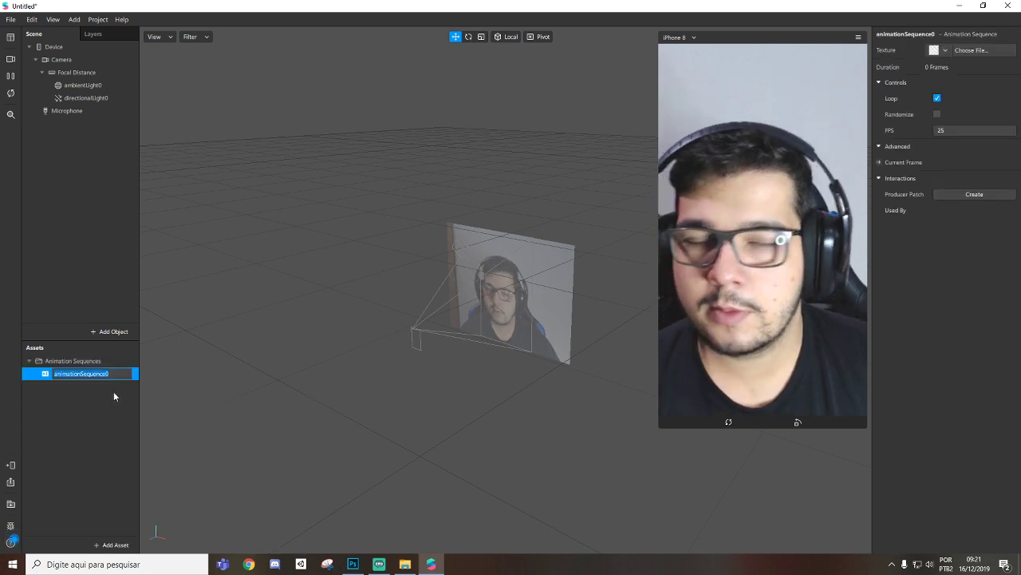
Load LUTteste1, lutvídeo1 and neutralLUTS from Área de Trabalho > Aulas > Nova Aula Luts as the animation sequence's texture
{"action": "left_click", "coordinate": [972, 49]}
{"action": "left_click", "coordinate": [975, 68]}
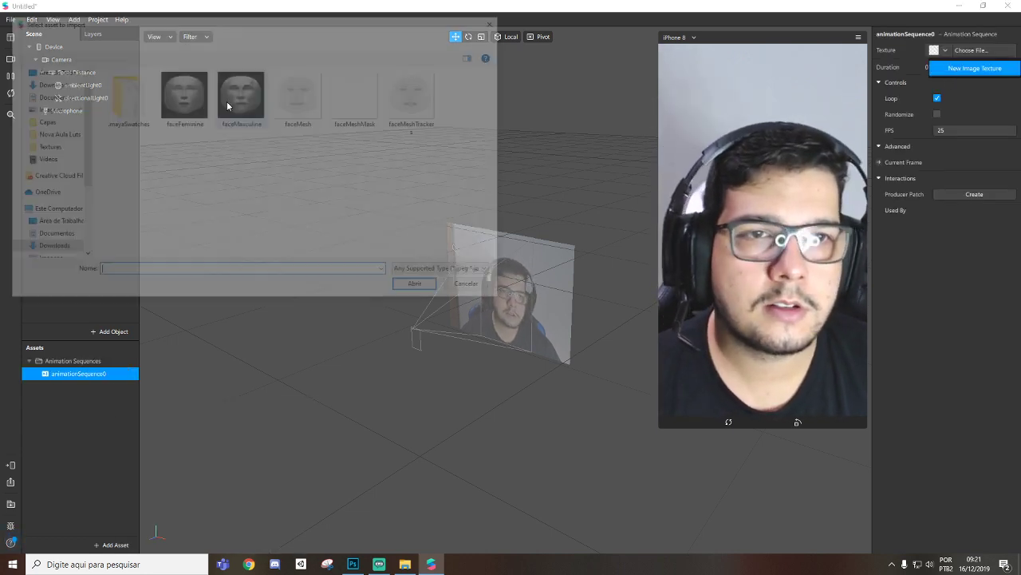
{"action": "scroll", "coordinate": [48, 87], "scroll_direction": "up", "scroll_amount": 3}
{"action": "left_click", "coordinate": [72, 93]}
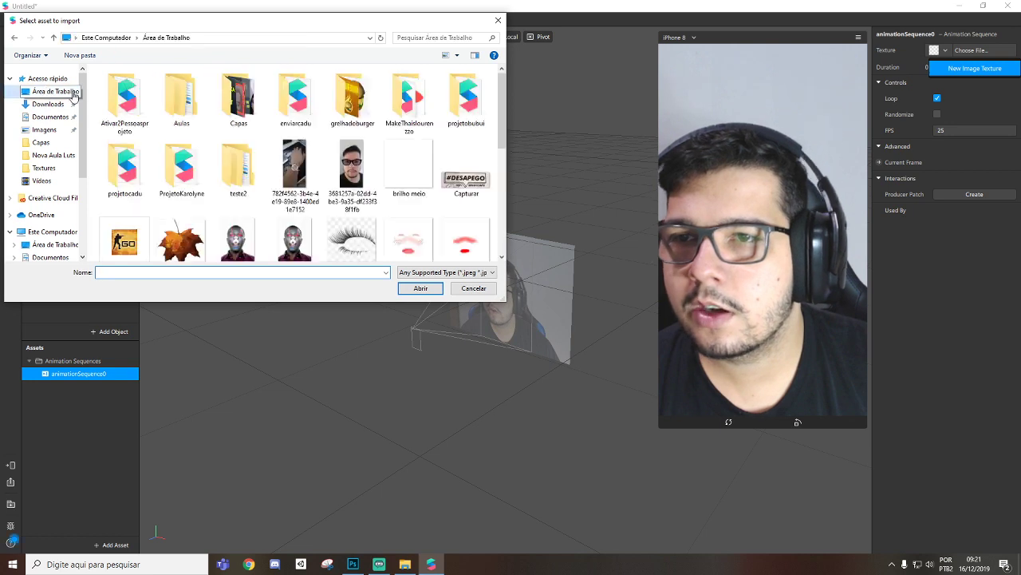
{"action": "double_click", "coordinate": [181, 95]}
{"action": "double_click", "coordinate": [124, 96]}
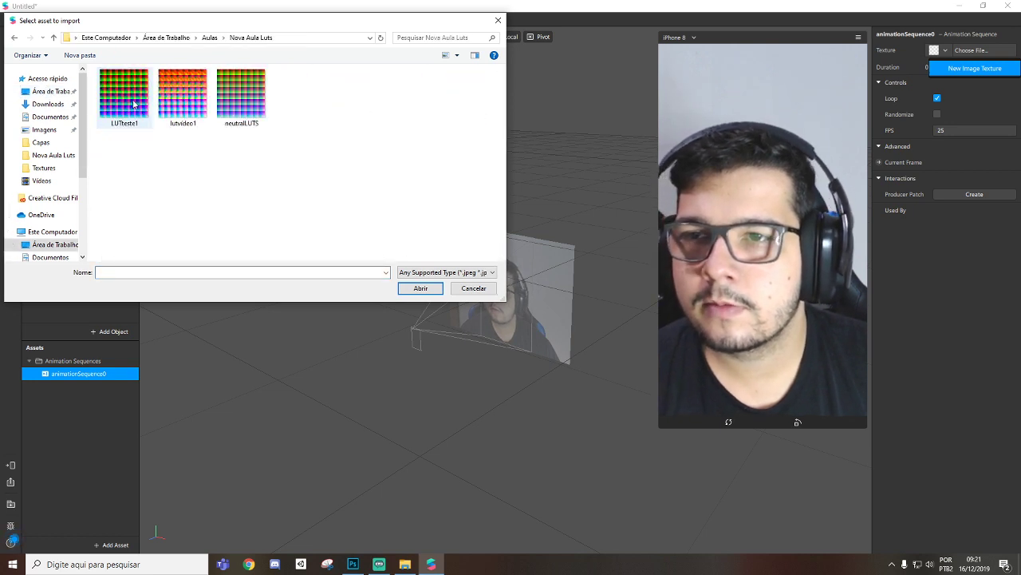
{"action": "left_click", "coordinate": [134, 104]}
{"action": "left_click", "coordinate": [241, 96], "text": "shift"}
{"action": "left_click", "coordinate": [420, 291]}
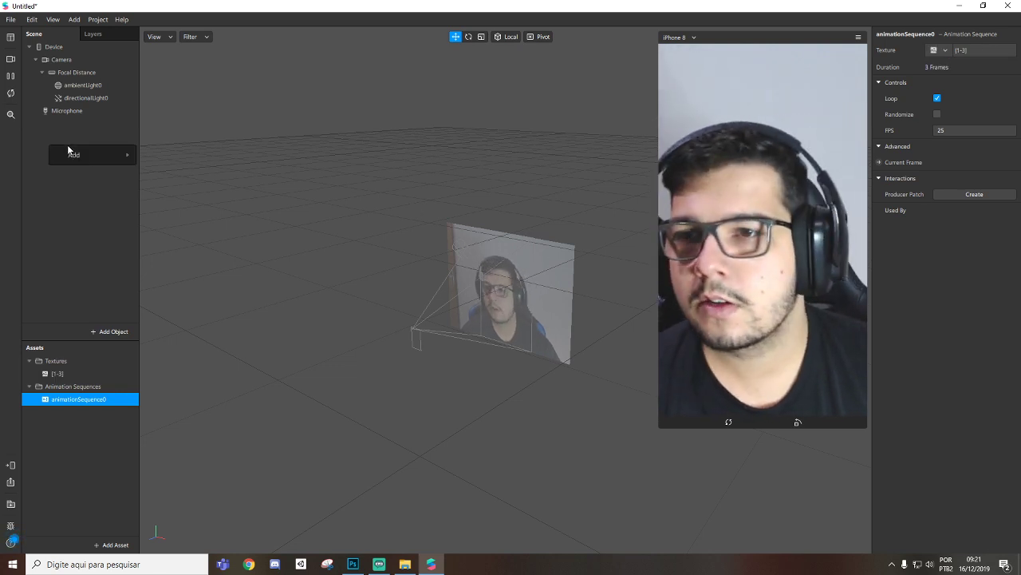
Add a rectangle to the scene and size it to fill the full width and height of the canvas
{"action": "right_click", "coordinate": [67, 146]}
{"action": "mouse_move", "coordinate": [92, 153]}
{"action": "left_click", "coordinate": [197, 324]}
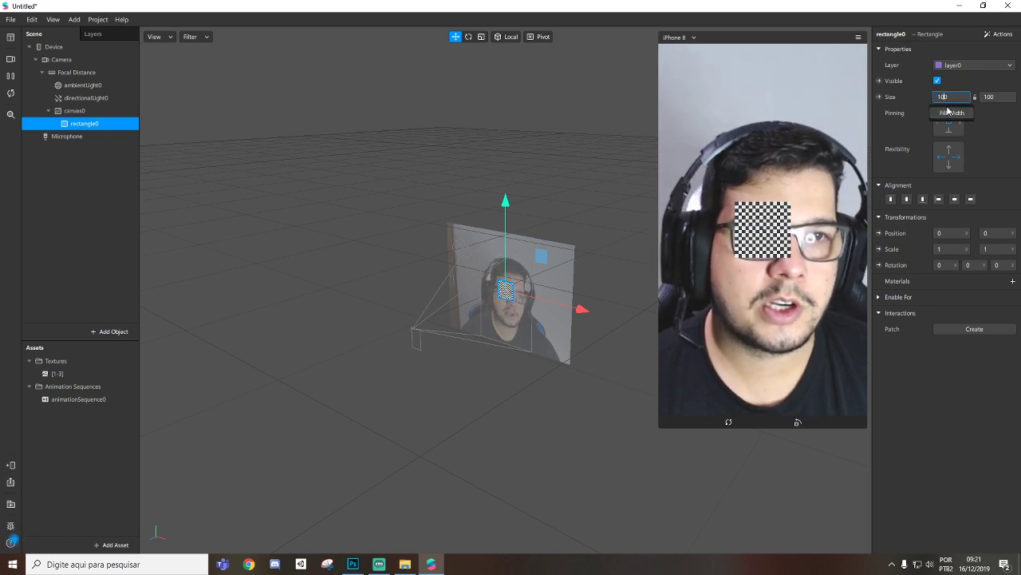
{"action": "left_click", "coordinate": [951, 113]}
{"action": "left_click", "coordinate": [994, 97]}
{"action": "left_click", "coordinate": [998, 112]}
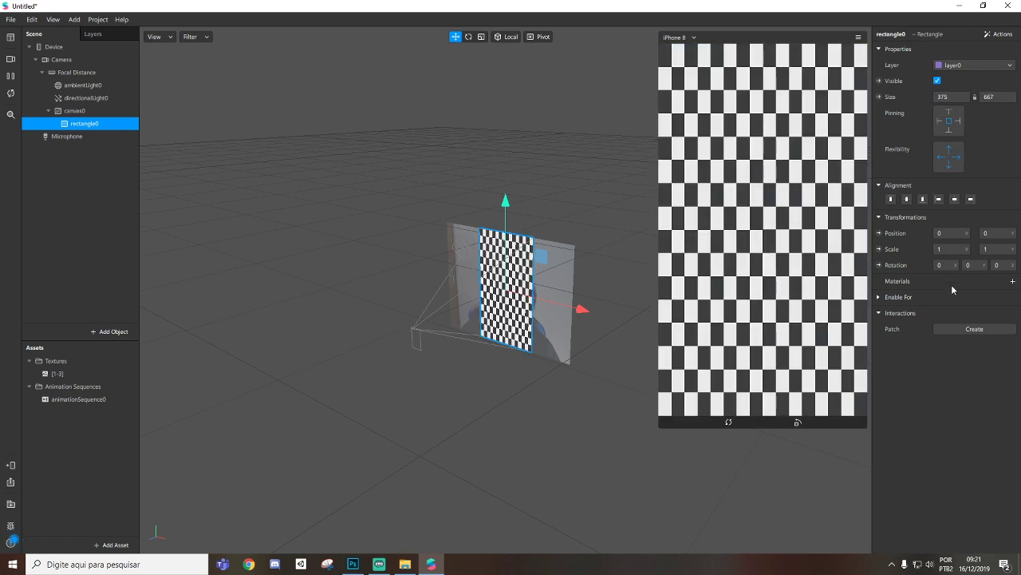
Create a new material for the rectangle and rename it materialLUT
{"action": "left_click", "coordinate": [1013, 282]}
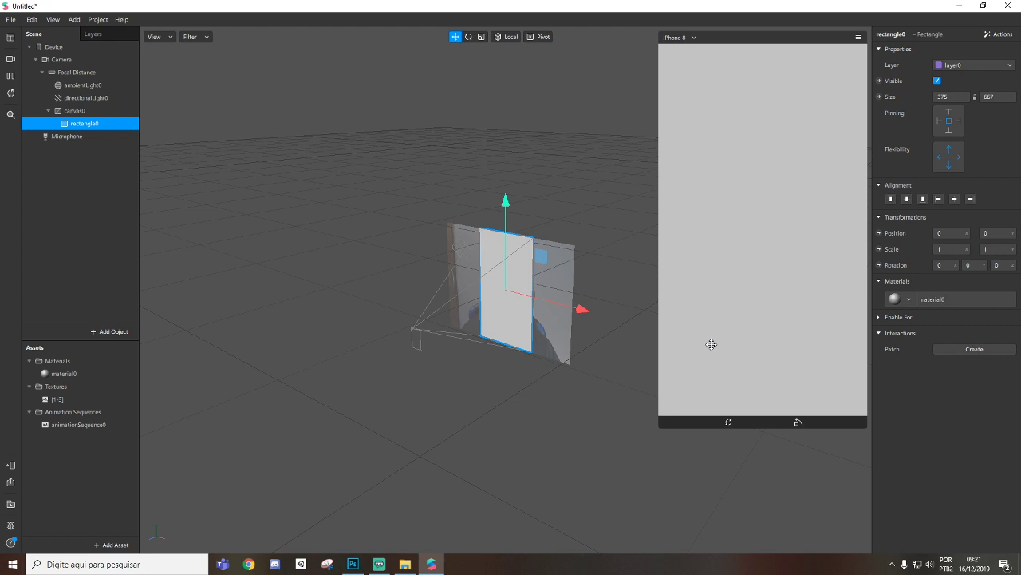
{"action": "double_click", "coordinate": [96, 374]}
{"action": "type", "text": "materialLUT"}
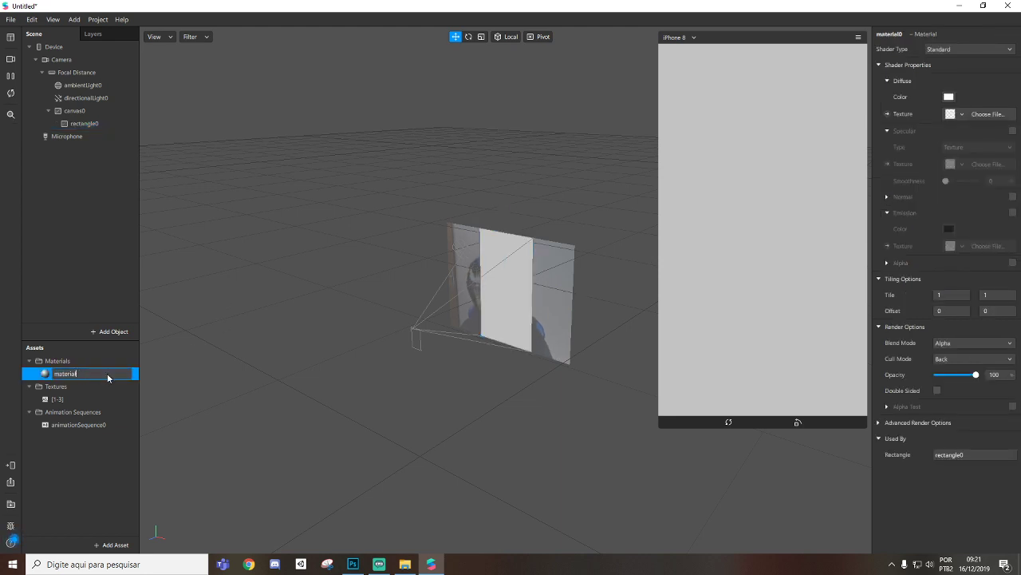
{"action": "key", "text": "Return"}
Rename the rectangle in the scene as rectanglelut
{"action": "left_click", "coordinate": [119, 125]}
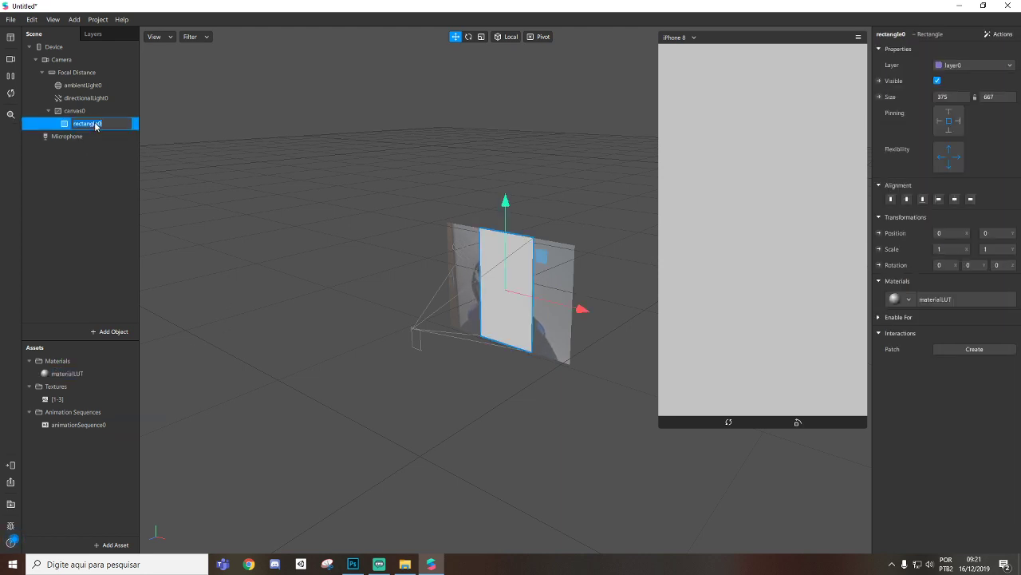
{"action": "left_click", "coordinate": [119, 125]}
{"action": "type", "text": "lut"}
{"action": "key", "text": "Return"}
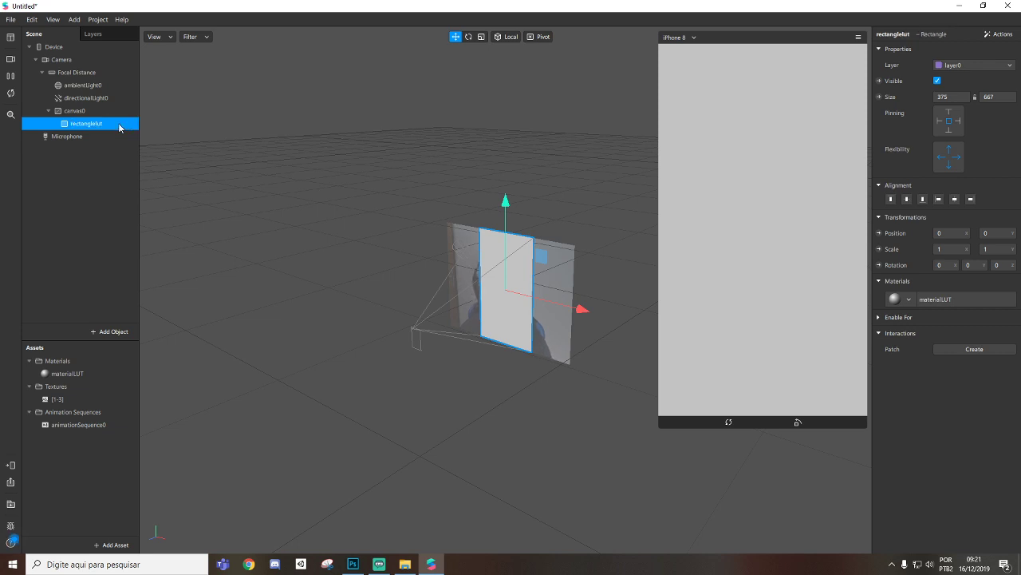
Set the shader type of materialLUT to Flat
{"action": "double_click", "coordinate": [76, 373]}
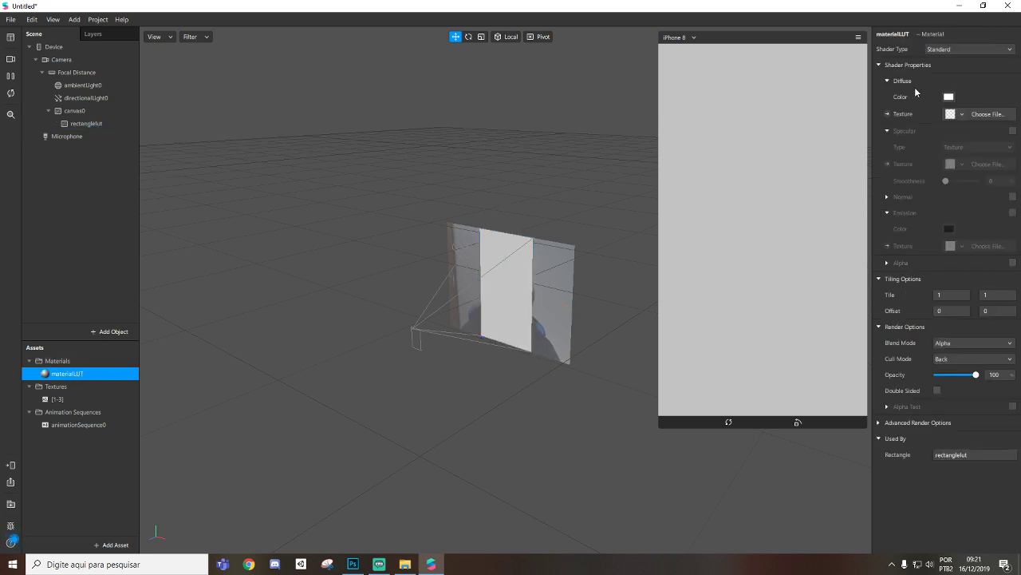
{"action": "left_click", "coordinate": [932, 47]}
{"action": "left_click", "coordinate": [958, 69]}
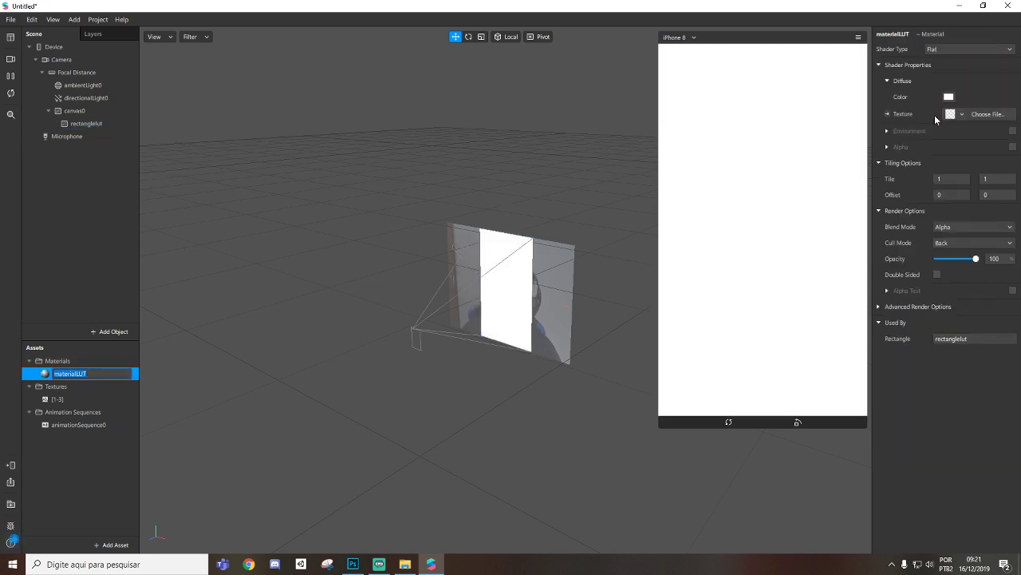
Try animationSequence0 as the diffuse texture of materialLUT and remove it again
{"action": "left_click", "coordinate": [953, 114]}
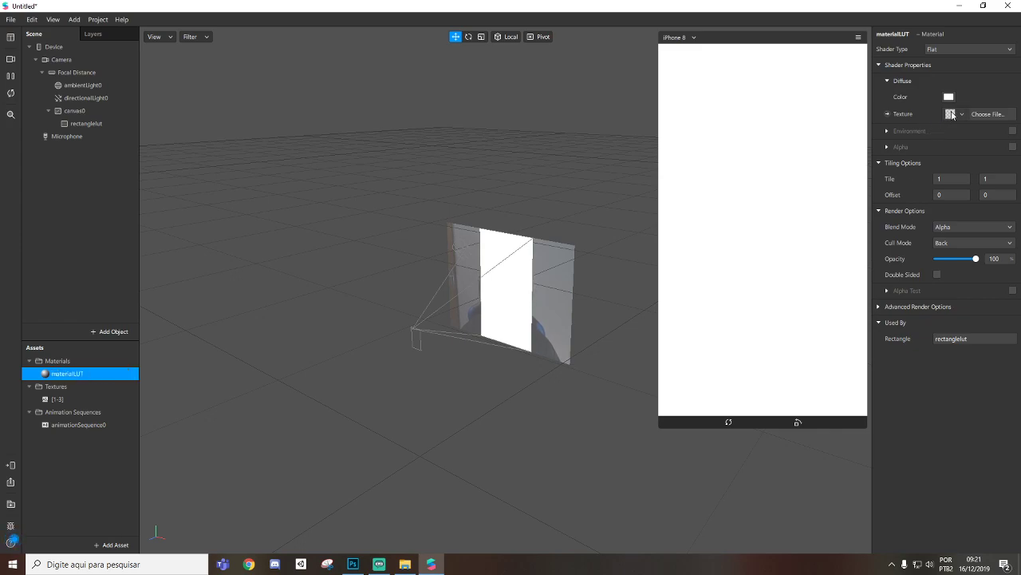
{"action": "left_click", "coordinate": [947, 134]}
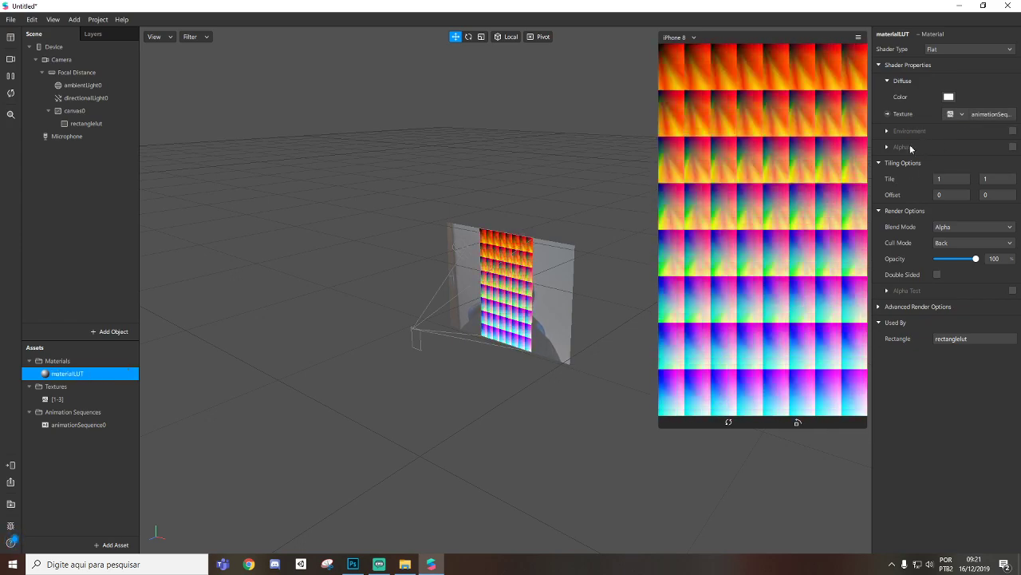
{"action": "left_click", "coordinate": [960, 114]}
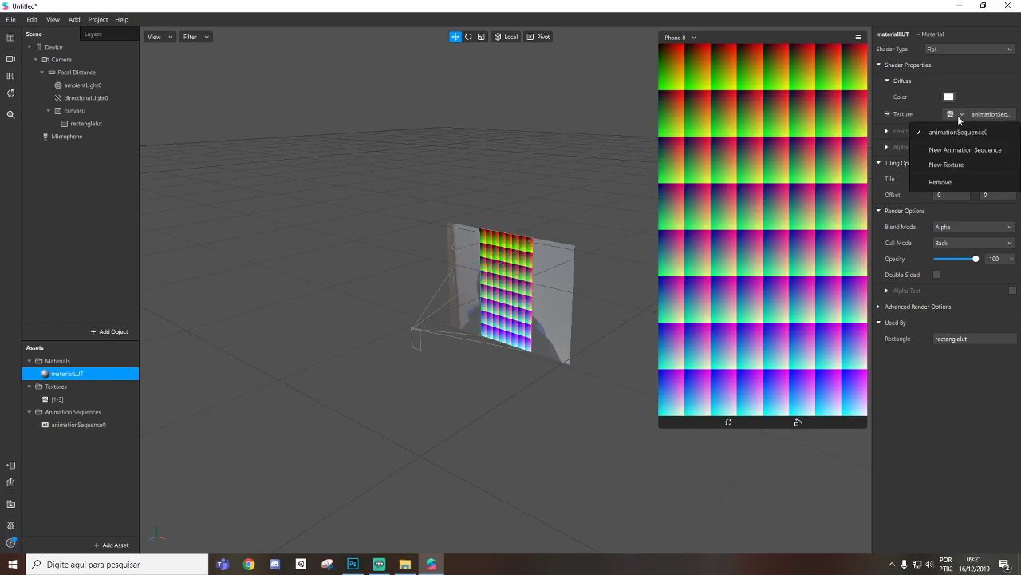
{"action": "left_click", "coordinate": [940, 182]}
Create a patch for the diffuse texture of materialLUT and position it in the Patch Editor
{"action": "left_click", "coordinate": [887, 114]}
{"action": "left_click_drag", "start_coordinate": [531, 450], "coordinate": [592, 437]}
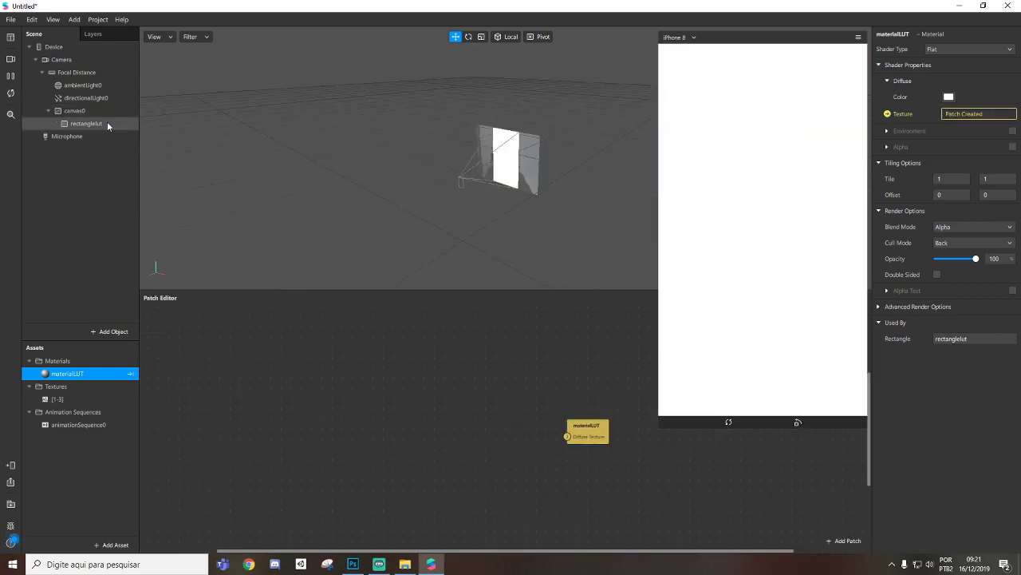
Extract the camera's texture and add cameraTexture0 and animationSequence0 as patches in the Patch Editor
{"action": "left_click", "coordinate": [61, 61]}
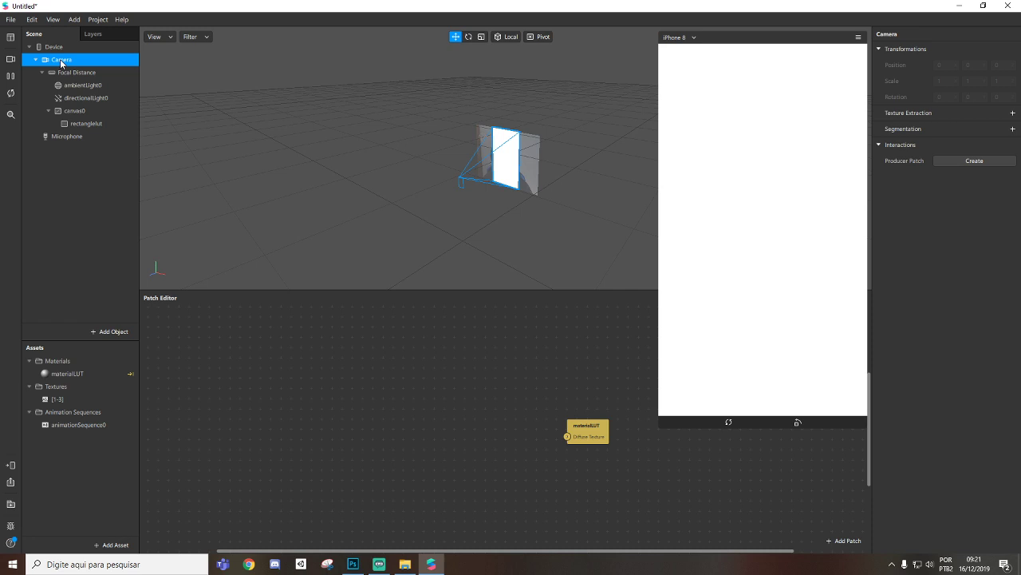
{"action": "left_click", "coordinate": [1014, 114]}
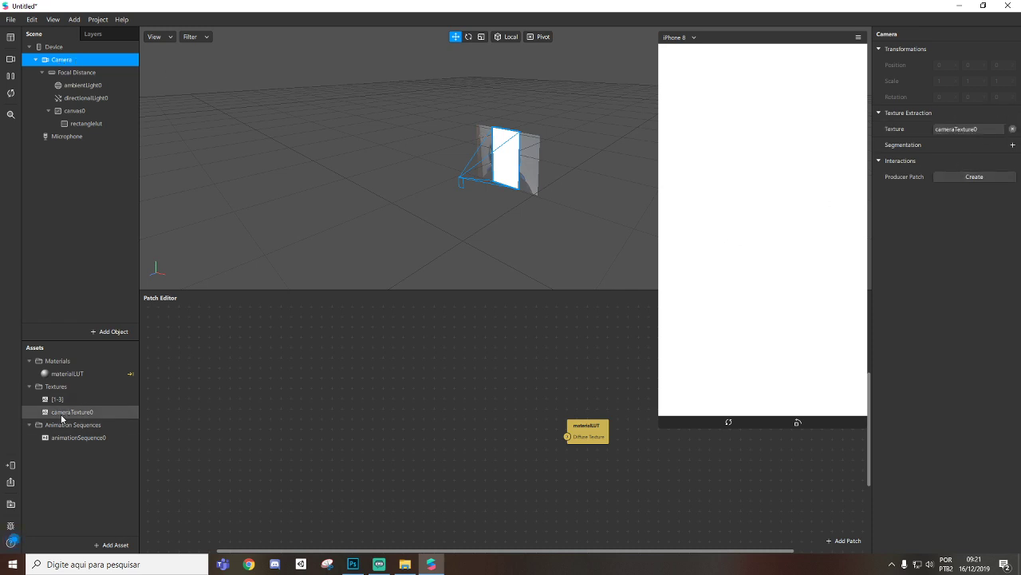
{"action": "left_click_drag", "start_coordinate": [60, 414], "coordinate": [375, 422]}
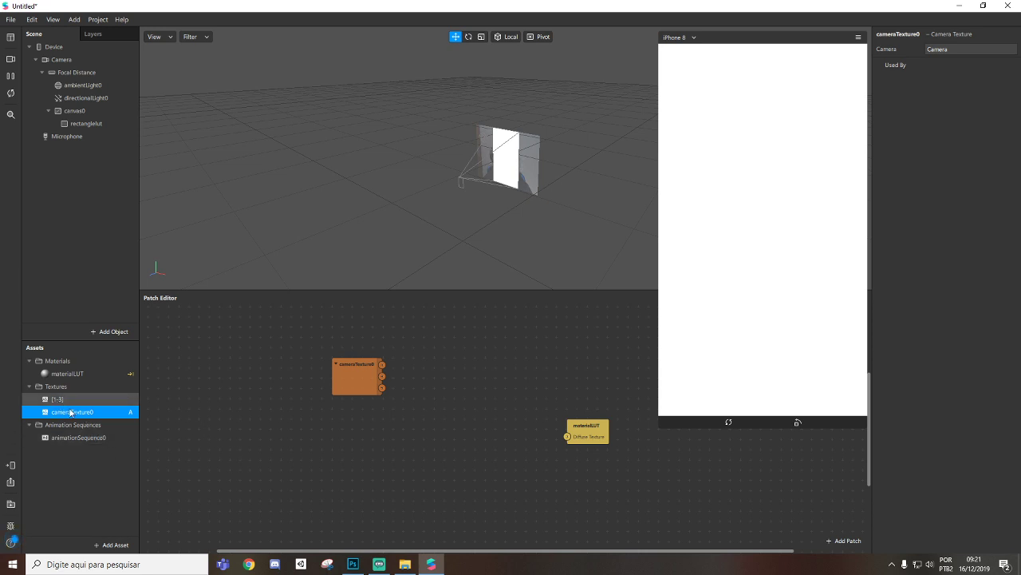
{"action": "left_click_drag", "start_coordinate": [58, 399], "coordinate": [367, 451]}
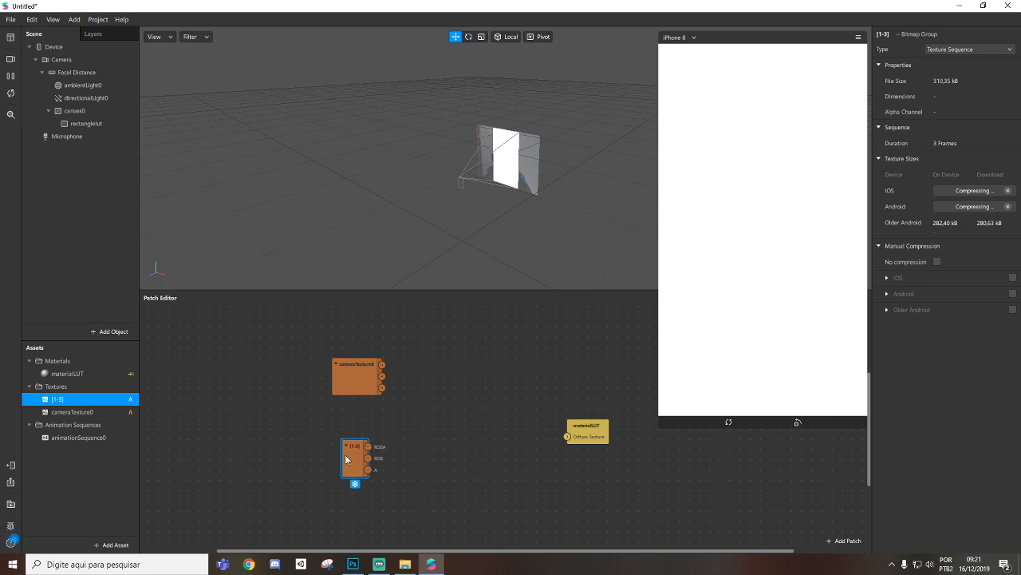
{"action": "left_click_drag", "start_coordinate": [134, 438], "coordinate": [357, 468]}
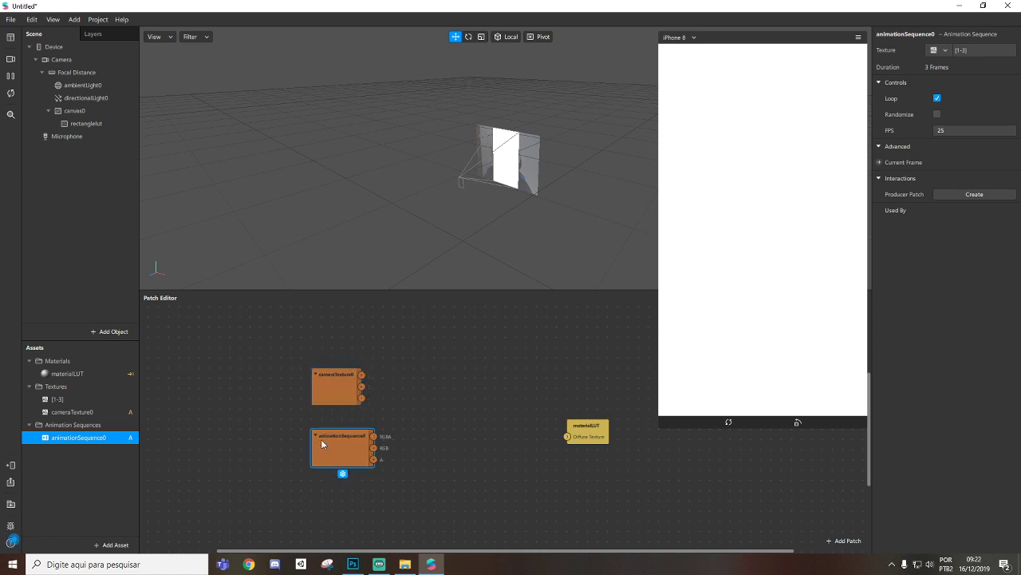
Search the Downloads folder for "fastcolor" in File Explorer and import FastColorLUT.arp into the Spark AR Studio Patch Editor
{"action": "left_click", "coordinate": [405, 563]}
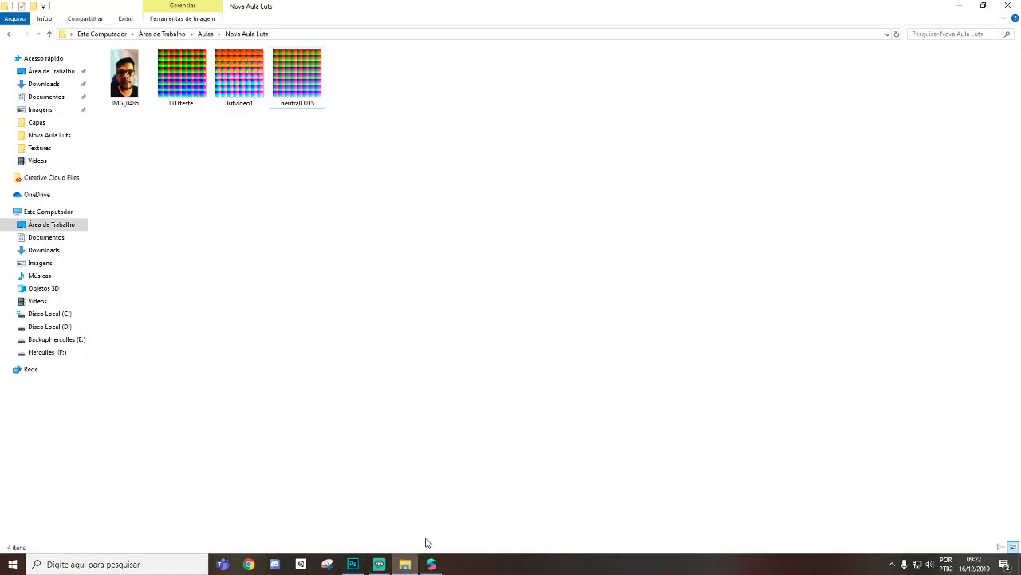
{"action": "left_click", "coordinate": [44, 84]}
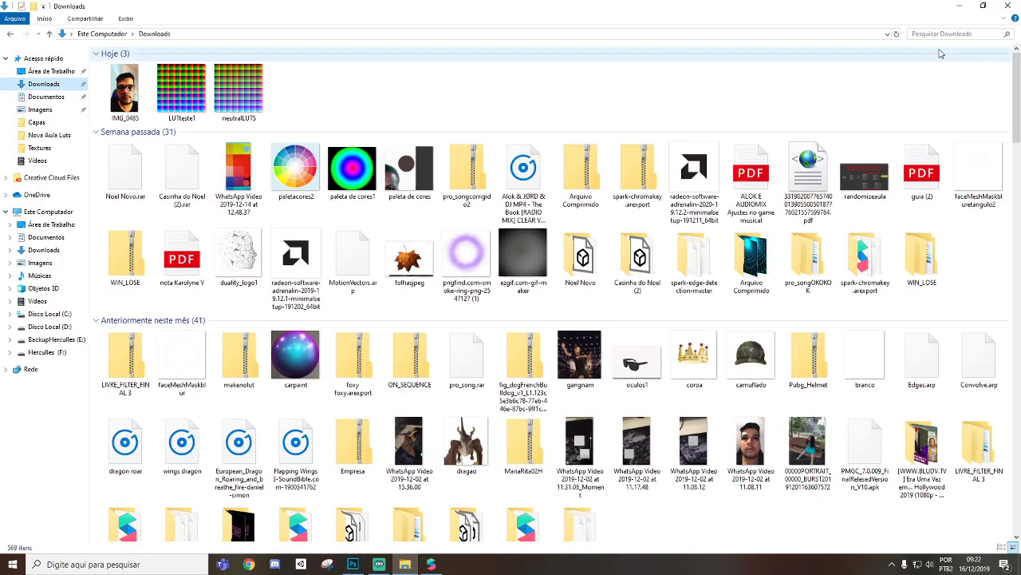
{"action": "left_click", "coordinate": [935, 35]}
{"action": "type", "text": "fastcolor"}
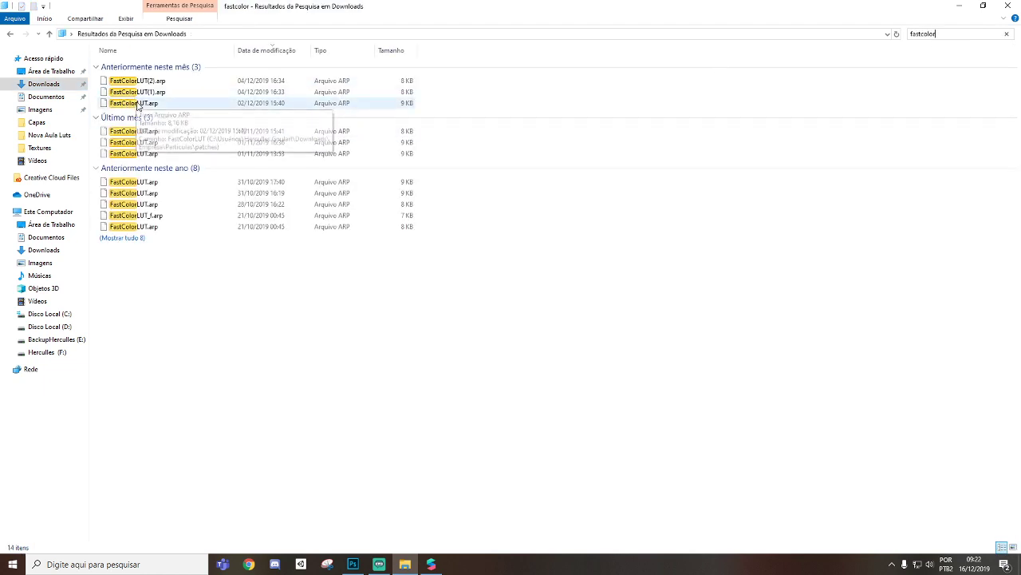
{"action": "left_click_drag", "start_coordinate": [137, 105], "coordinate": [447, 427]}
{"action": "key", "text": "alt+Tab"}
{"action": "key", "text": "alt+Tab"}
{"action": "left_click", "coordinate": [11, 33]}
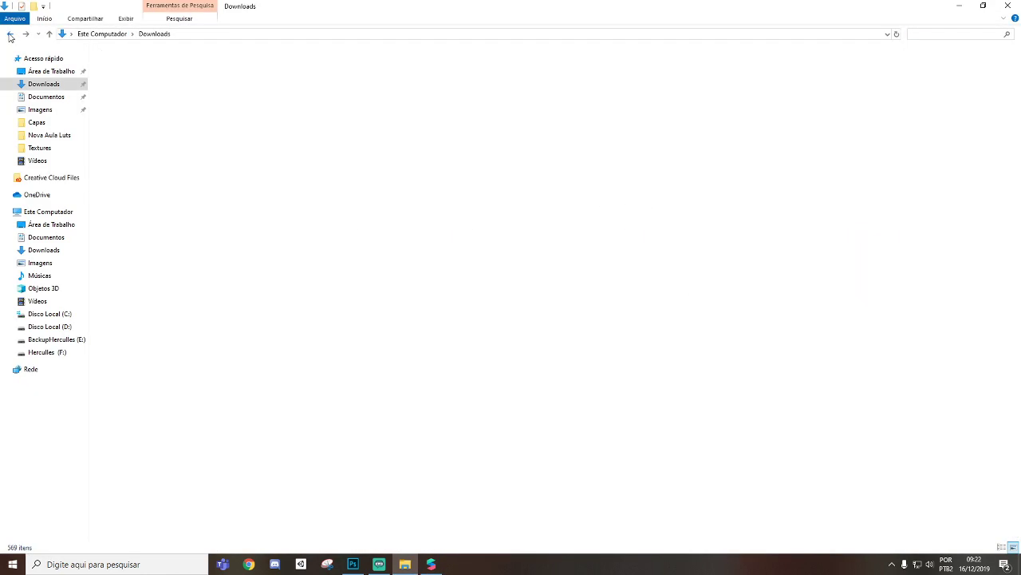
{"action": "left_click", "coordinate": [12, 34]}
{"action": "key", "text": "alt+Tab"}
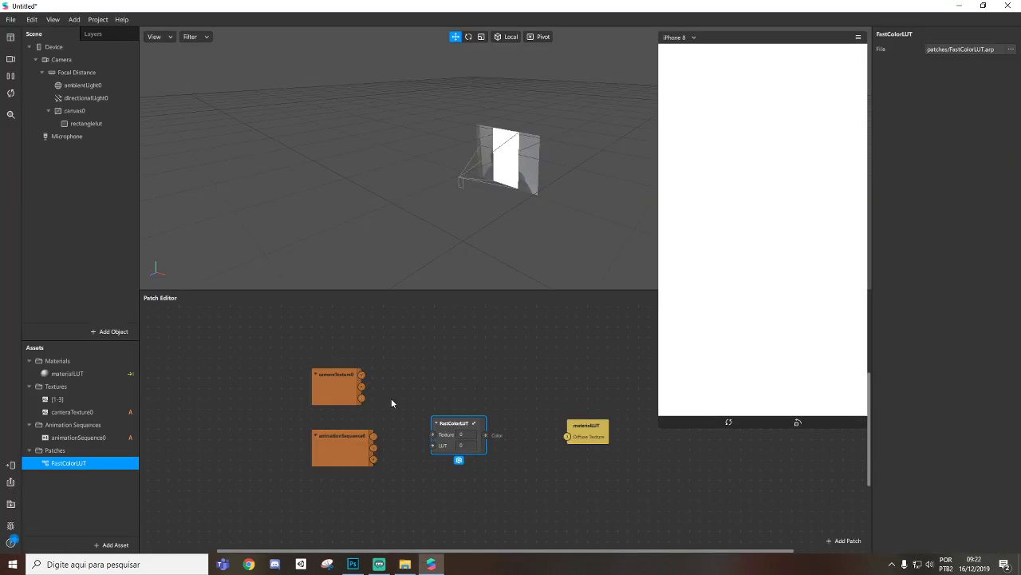
Connect cameraTexture0 to FastColorLUT's Texture input, animationSequence0 to its LUT input, and its output to materialLUT's Diffuse Texture
{"action": "left_click_drag", "start_coordinate": [454, 423], "coordinate": [444, 395]}
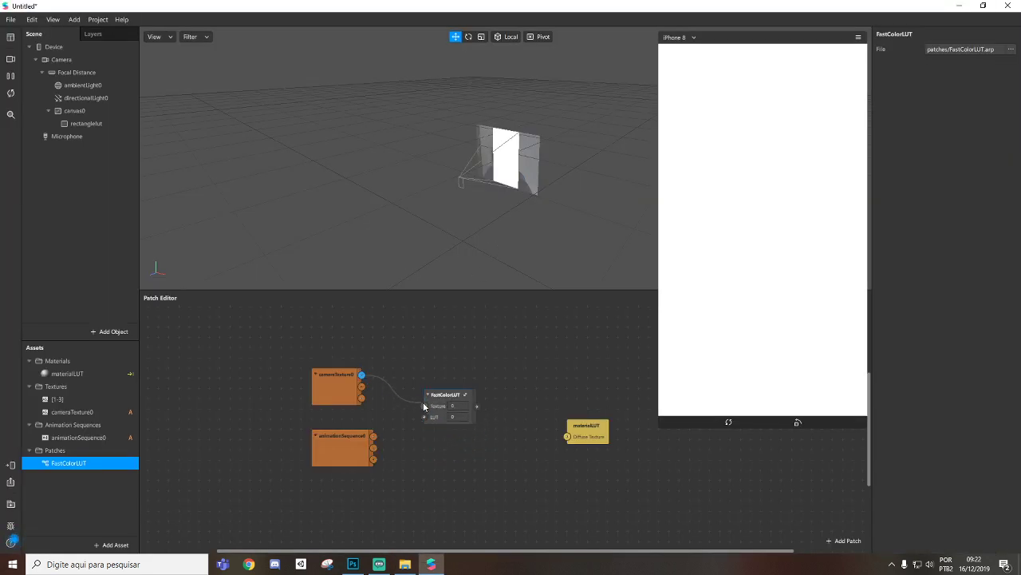
{"action": "left_click_drag", "start_coordinate": [416, 432], "coordinate": [466, 428]}
{"action": "left_click_drag", "start_coordinate": [560, 437], "coordinate": [547, 414]}
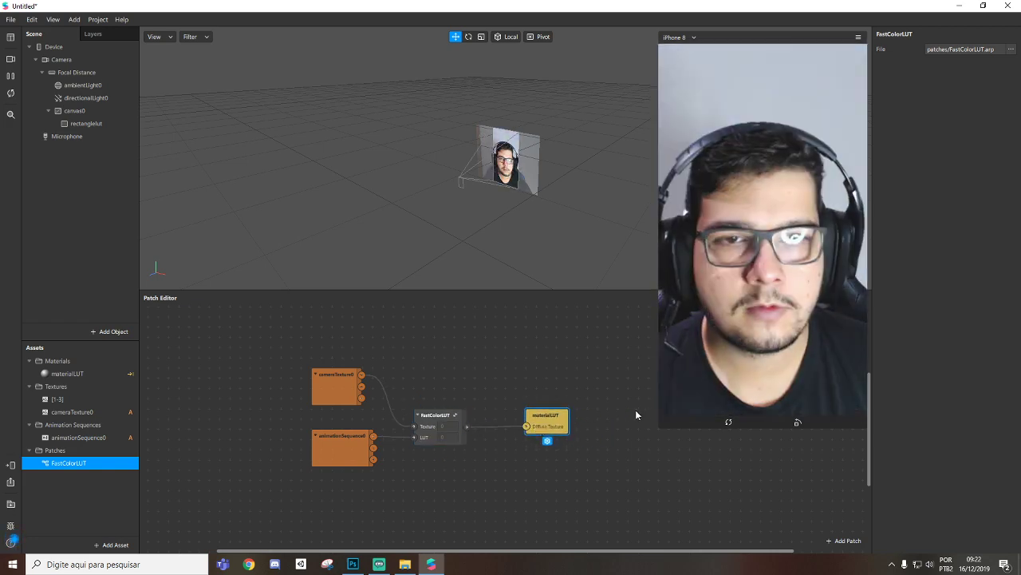
Enlarge the device preview and set animationSequence0's frame rate to 1 FPS
{"action": "left_click_drag", "start_coordinate": [659, 429], "coordinate": [623, 431]}
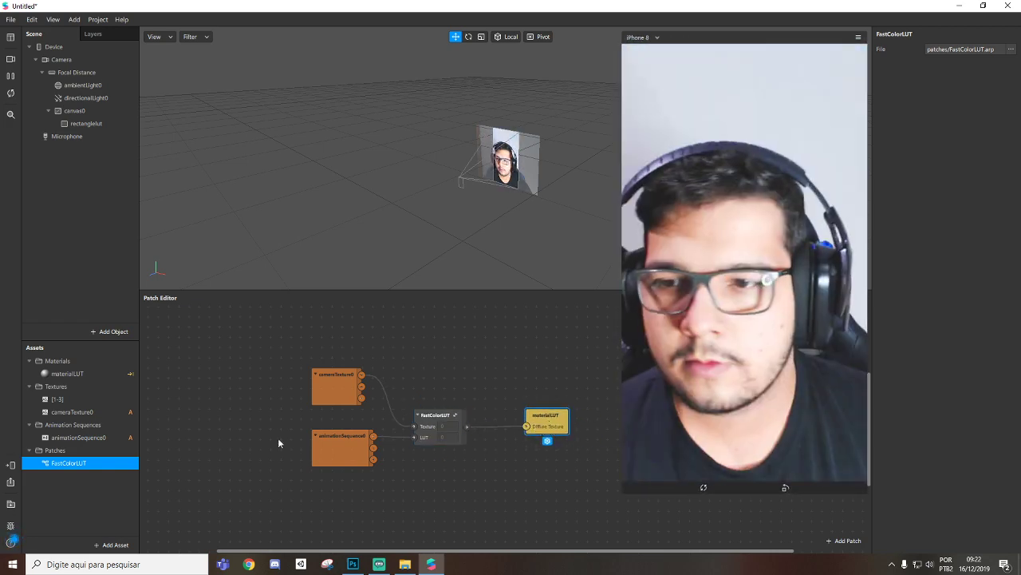
{"action": "left_click", "coordinate": [57, 399]}
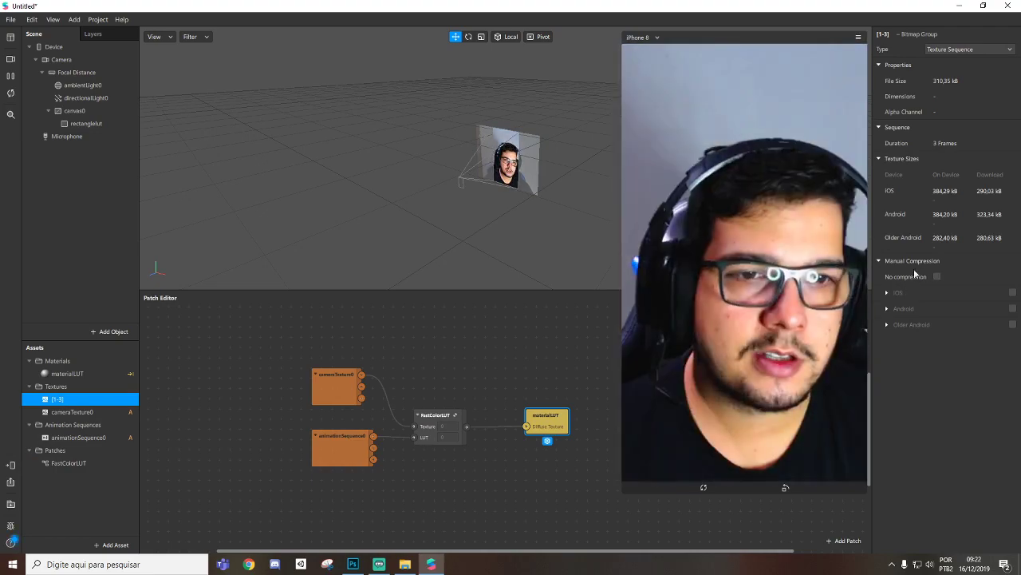
{"action": "left_click", "coordinate": [70, 374]}
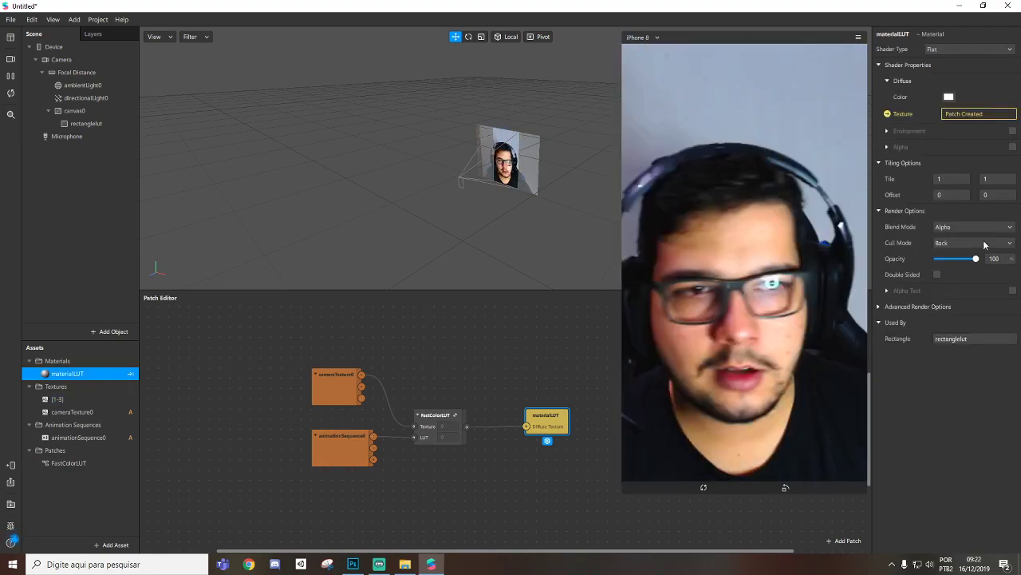
{"action": "left_click", "coordinate": [90, 437]}
{"action": "double_click", "coordinate": [958, 130]}
{"action": "type", "text": "1"}
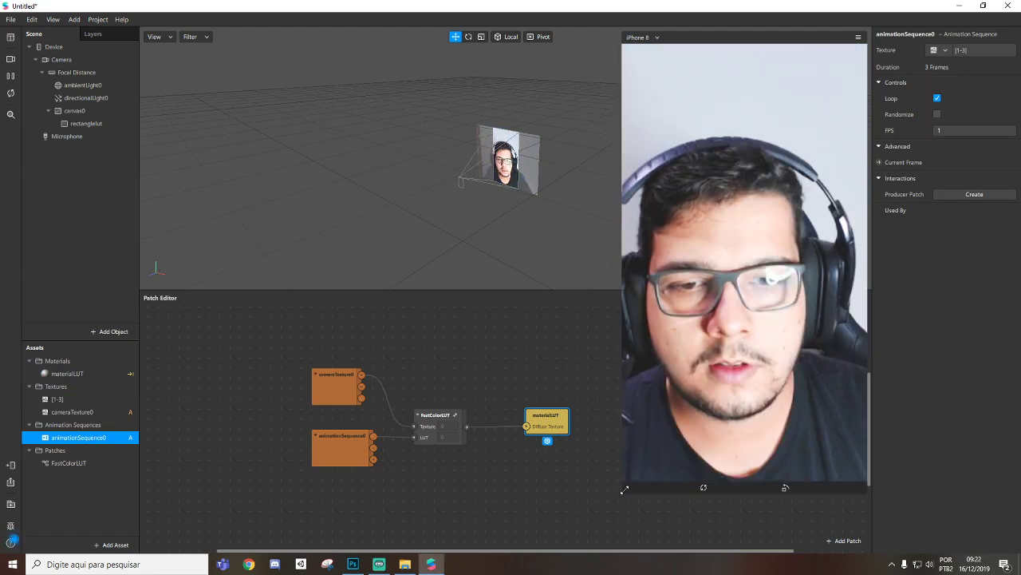
Enlarge the device preview further and rearrange the materialLUT, FastColorLUT and animationSequence0 patches in the Patch Editor
{"action": "left_click_drag", "start_coordinate": [620, 475], "coordinate": [591, 494]}
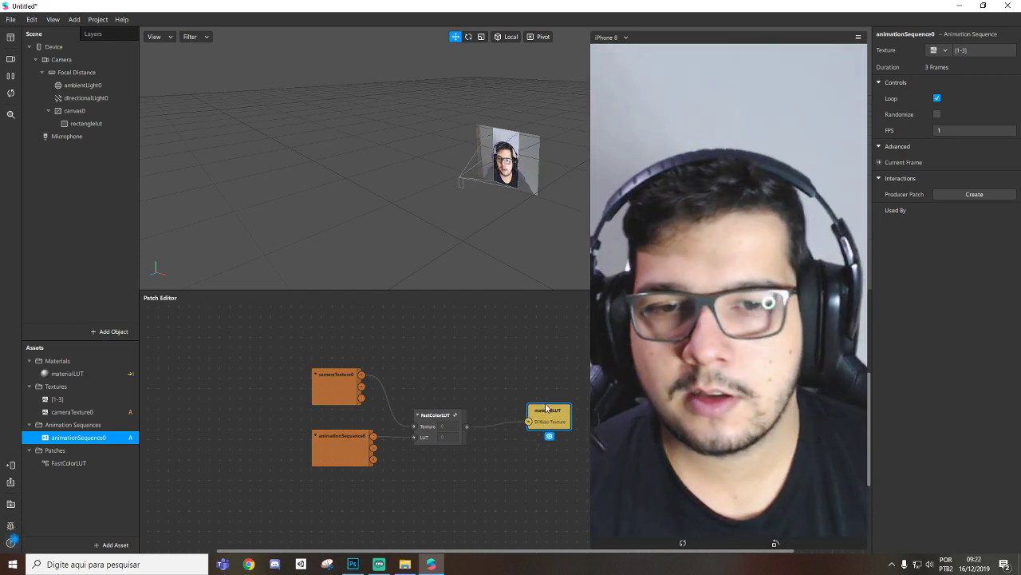
{"action": "left_click_drag", "start_coordinate": [546, 415], "coordinate": [535, 394]}
{"action": "left_click_drag", "start_coordinate": [437, 414], "coordinate": [447, 404]}
{"action": "left_click_drag", "start_coordinate": [346, 438], "coordinate": [335, 427]}
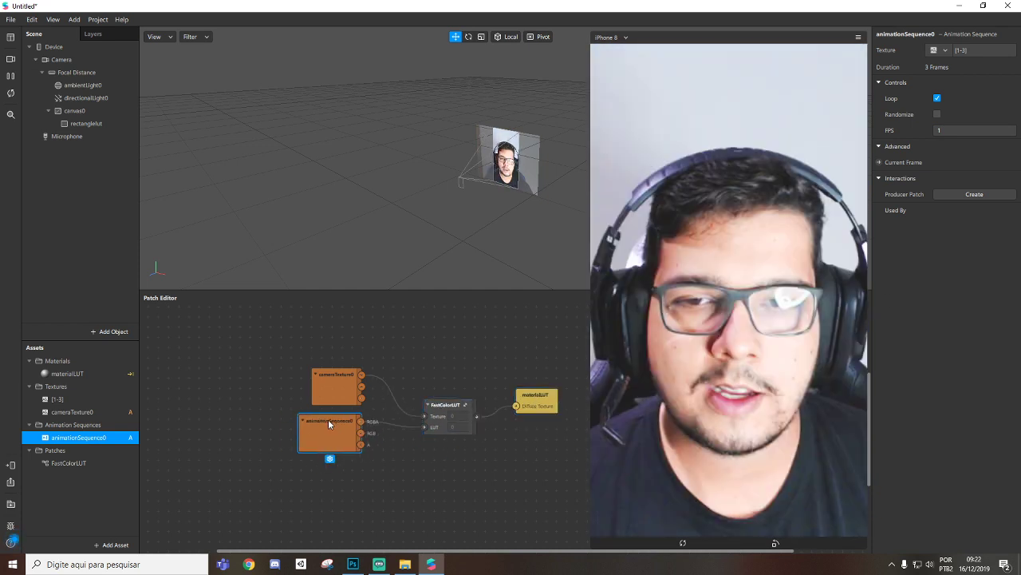
{"action": "left_click", "coordinate": [355, 372]}
{"action": "left_click_drag", "start_coordinate": [447, 405], "coordinate": [427, 416]}
{"action": "left_click_drag", "start_coordinate": [333, 435], "coordinate": [345, 435]}
{"action": "left_click_drag", "start_coordinate": [536, 396], "coordinate": [517, 387]}
{"action": "left_click_drag", "start_coordinate": [343, 437], "coordinate": [331, 456]}
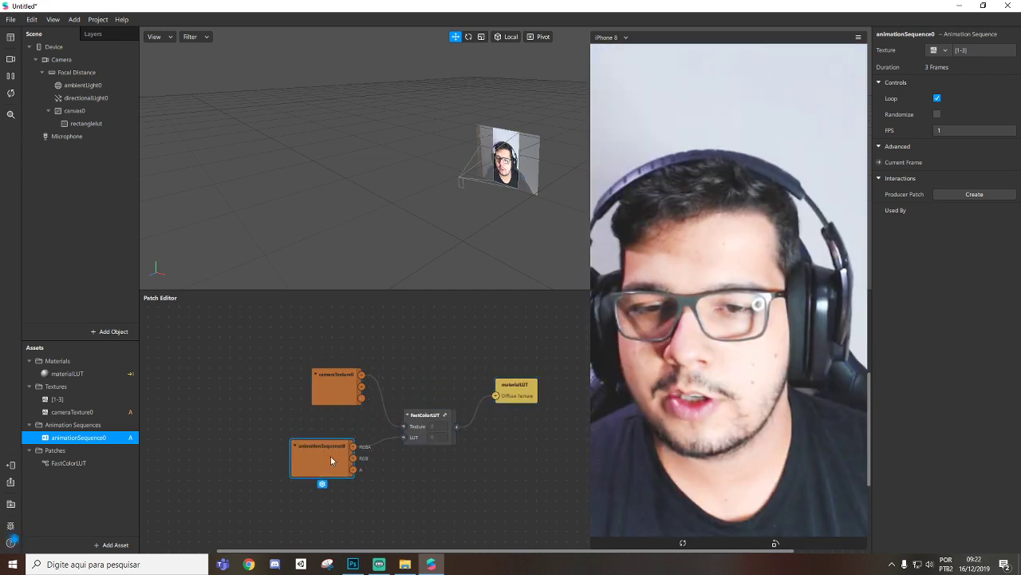
Import the lutvideo1 image from the Nova Aula Luts folder in File Explorer into the Spark AR Studio assets
{"action": "key", "text": "alt+Tab"}
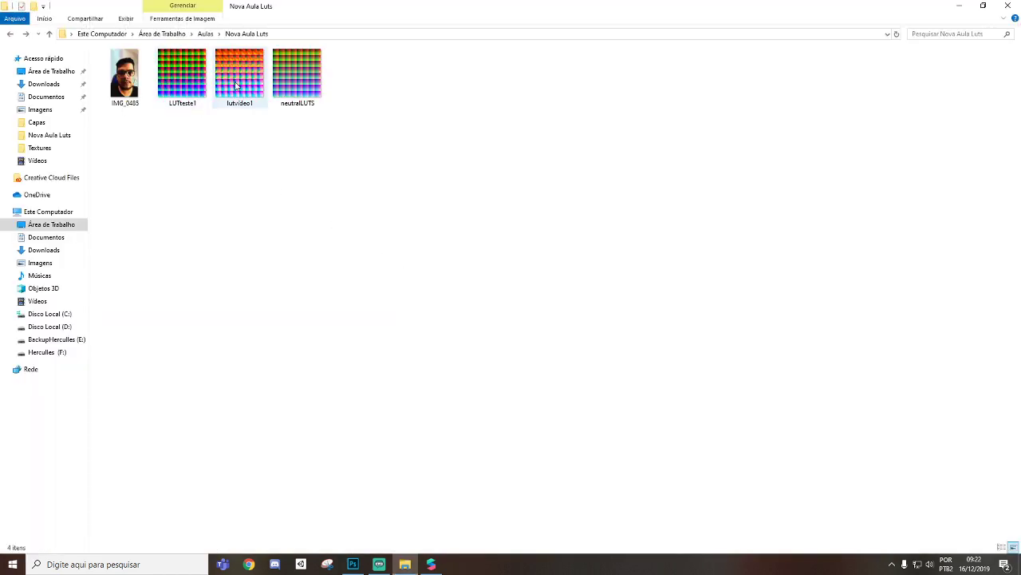
{"action": "left_click_drag", "start_coordinate": [234, 74], "coordinate": [367, 503]}
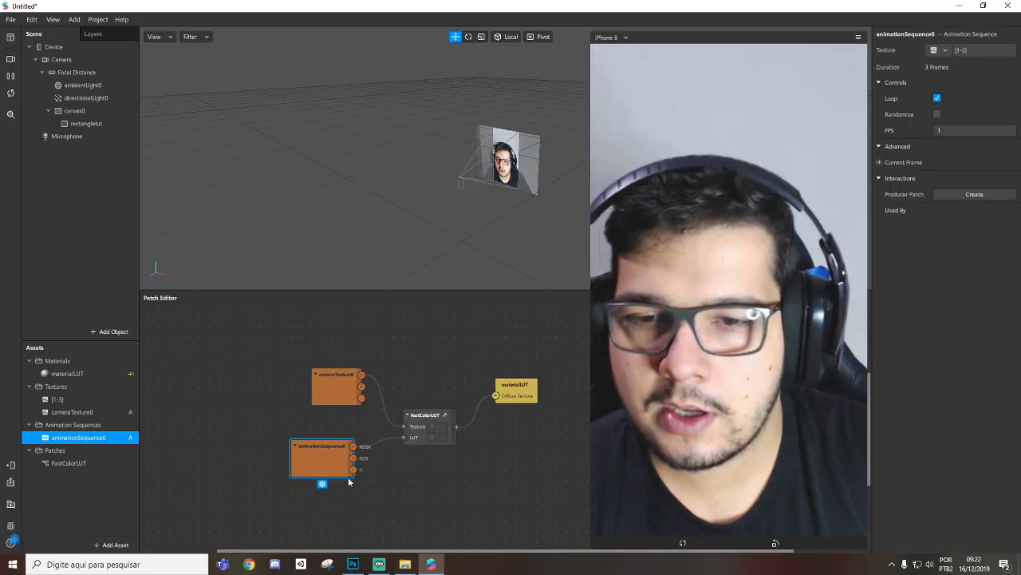
{"action": "key", "text": "alt+Tab"}
{"action": "left_click_drag", "start_coordinate": [259, 89], "coordinate": [105, 472]}
Move animationSequence0 aside, add lutvideo1(1) as a patch, and connect its RGBA output to FastColorLUT's LUT input instead
{"action": "left_click_drag", "start_coordinate": [292, 459], "coordinate": [208, 418]}
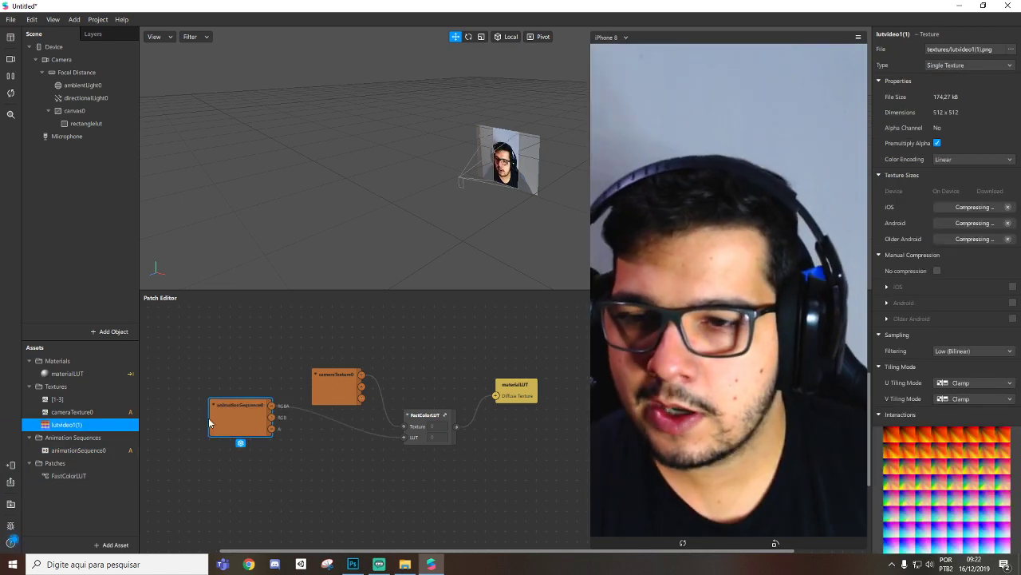
{"action": "left_click_drag", "start_coordinate": [67, 425], "coordinate": [430, 396]}
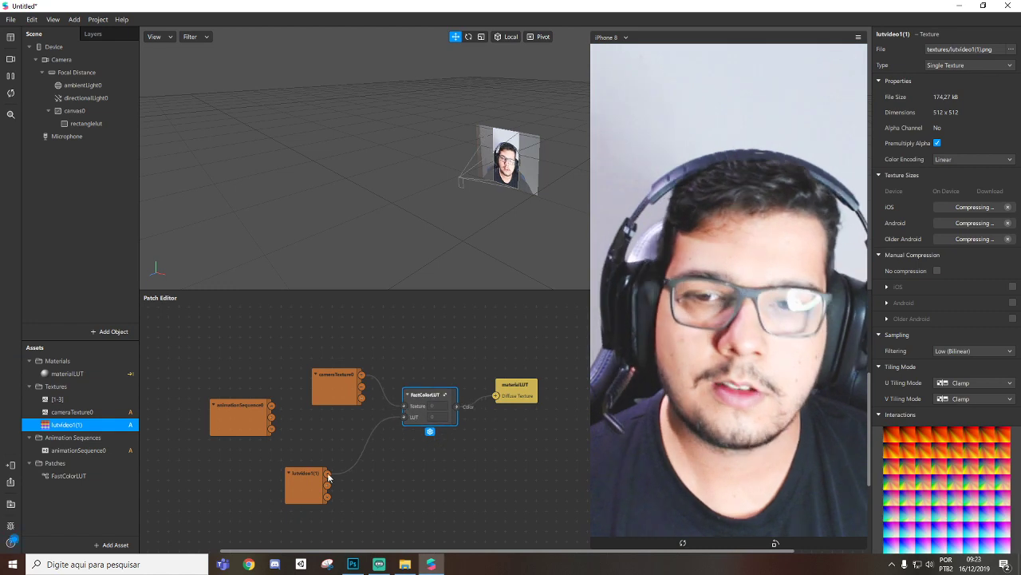
{"action": "left_click_drag", "start_coordinate": [323, 477], "coordinate": [349, 469]}
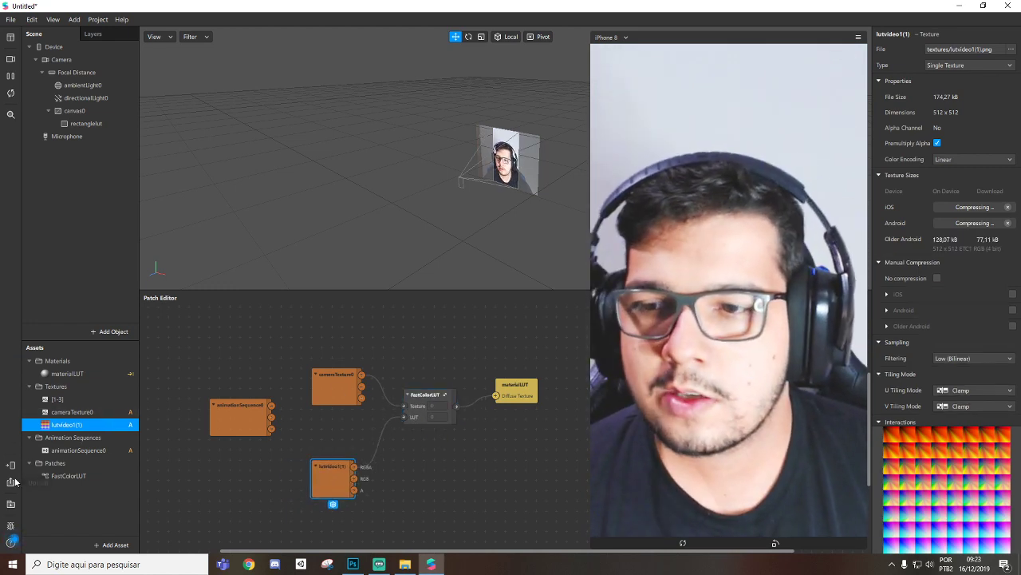
Play IMG_0485 from the Nova Aula Luts folder to review the filtered footage, and return to Spark AR Studio
{"action": "left_click", "coordinate": [351, 564]}
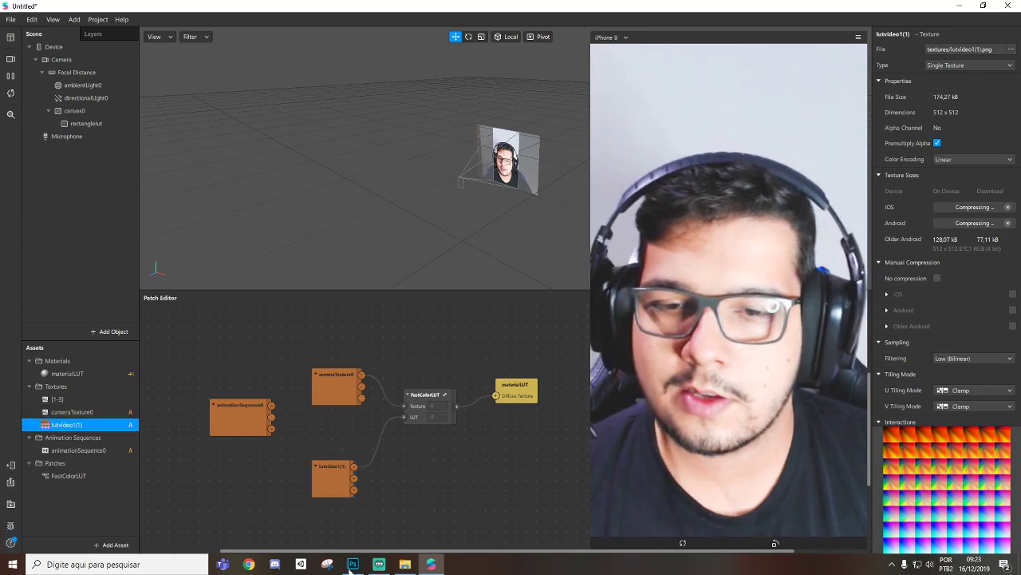
{"action": "left_click", "coordinate": [405, 564]}
{"action": "left_click", "coordinate": [124, 76]}
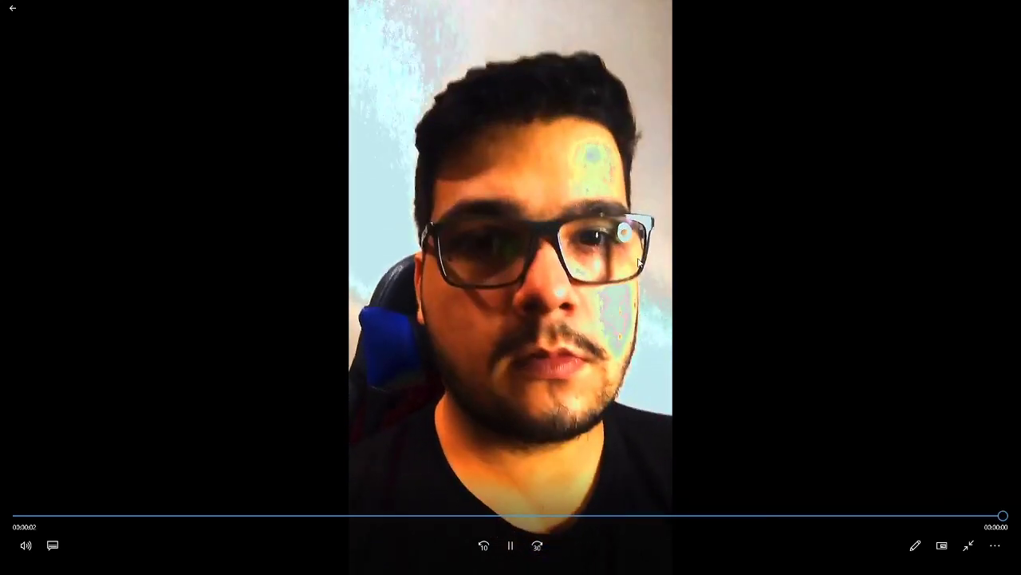
{"action": "key", "text": "alt+F4"}
{"action": "key", "text": "alt+Tab"}
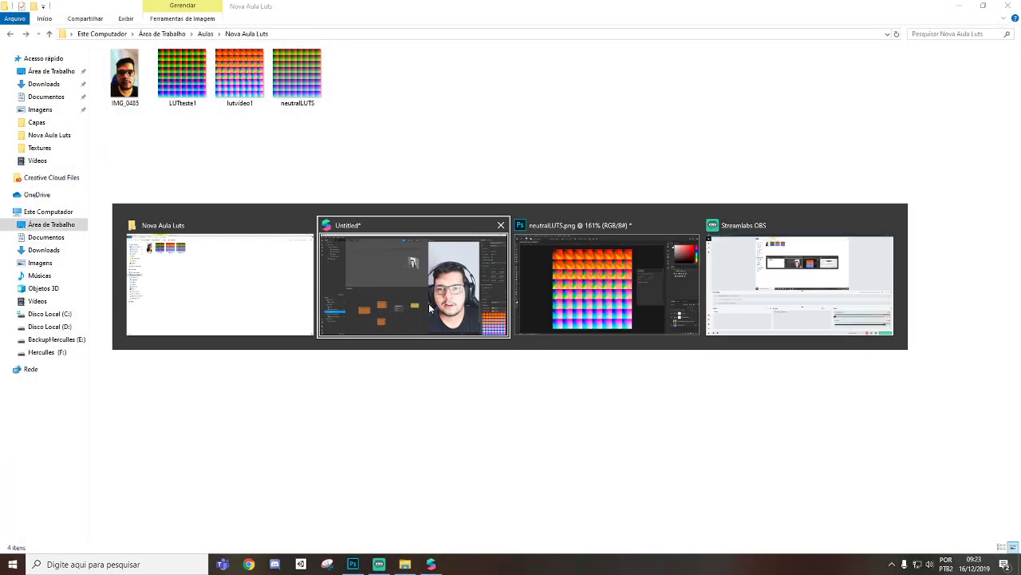
{"action": "left_click", "coordinate": [429, 304]}
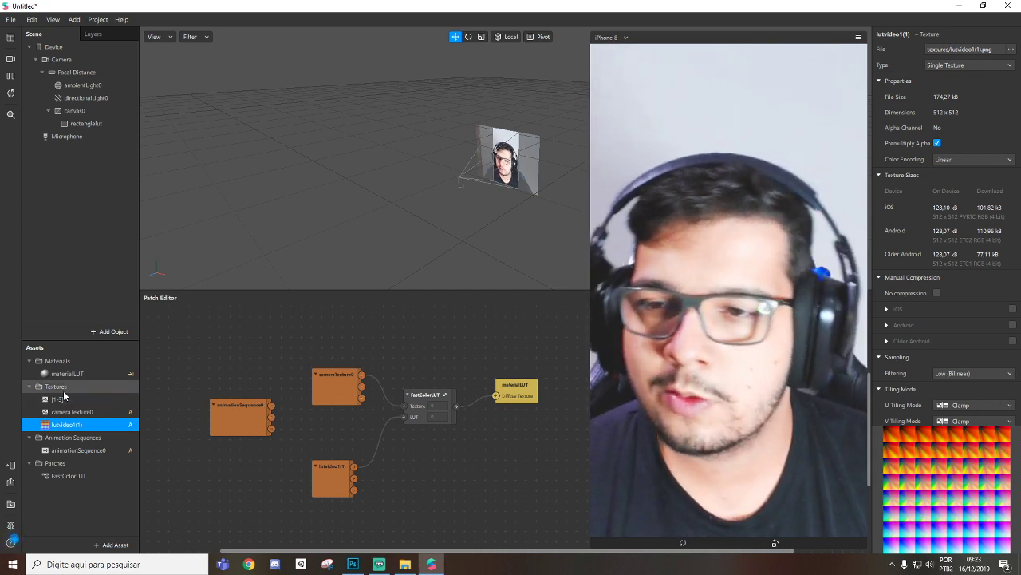
Enable No compression for the lutvideo1(1) texture
{"action": "left_click", "coordinate": [63, 399]}
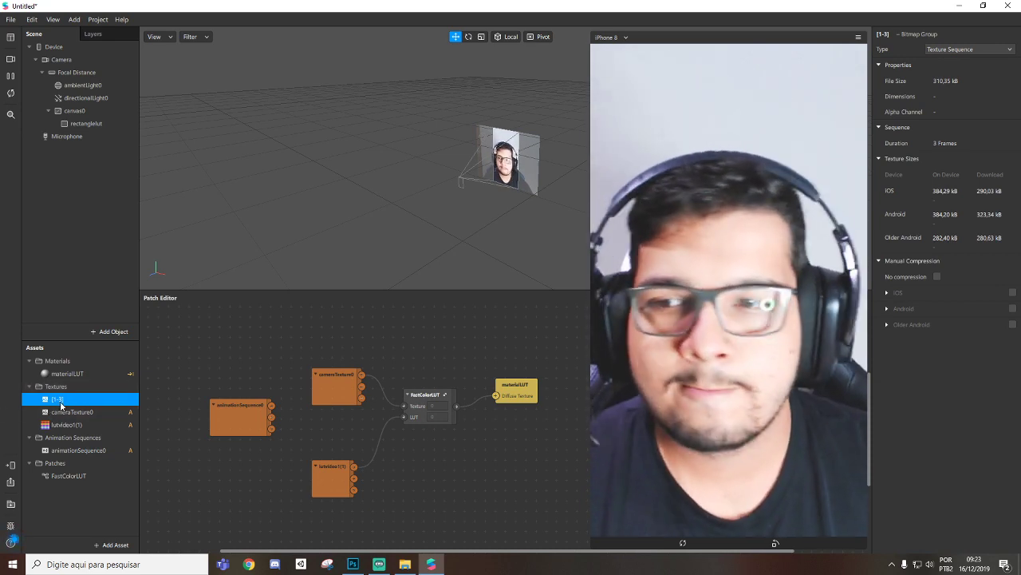
{"action": "left_click", "coordinate": [54, 425], "text": "ctrl"}
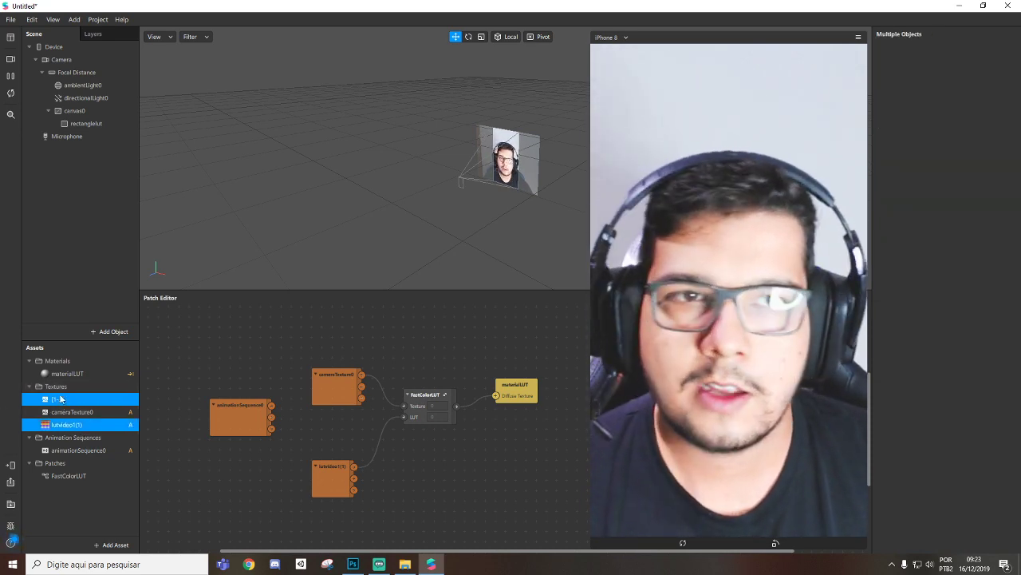
{"action": "left_click", "coordinate": [62, 426], "text": "ctrl"}
{"action": "left_click", "coordinate": [63, 427]}
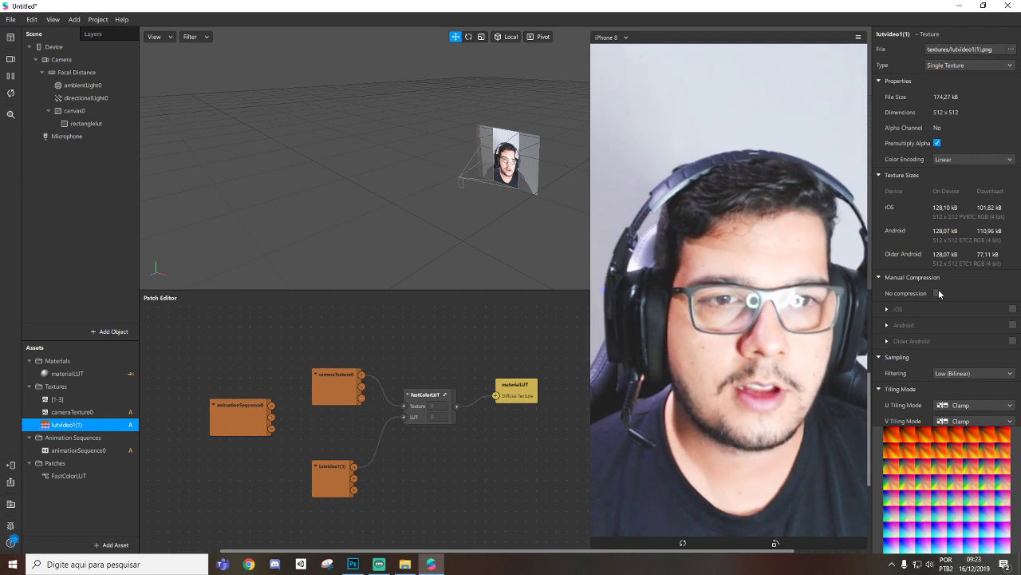
{"action": "left_click", "coordinate": [936, 293]}
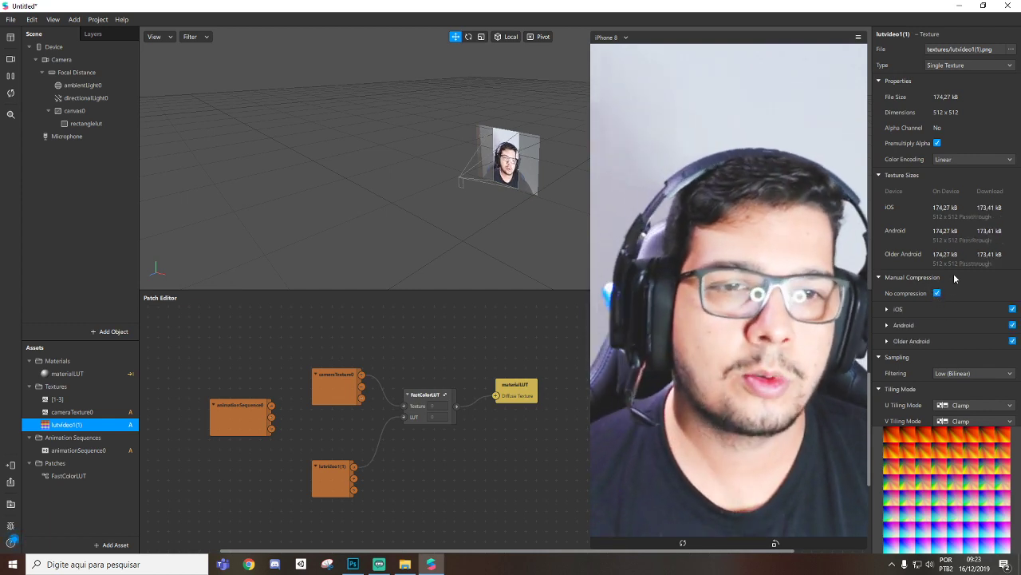
Set the lutvideo1(1) texture's sampling filtering to None
{"action": "scroll", "coordinate": [955, 273], "scroll_direction": "down", "scroll_amount": 1}
{"action": "left_click", "coordinate": [948, 322]}
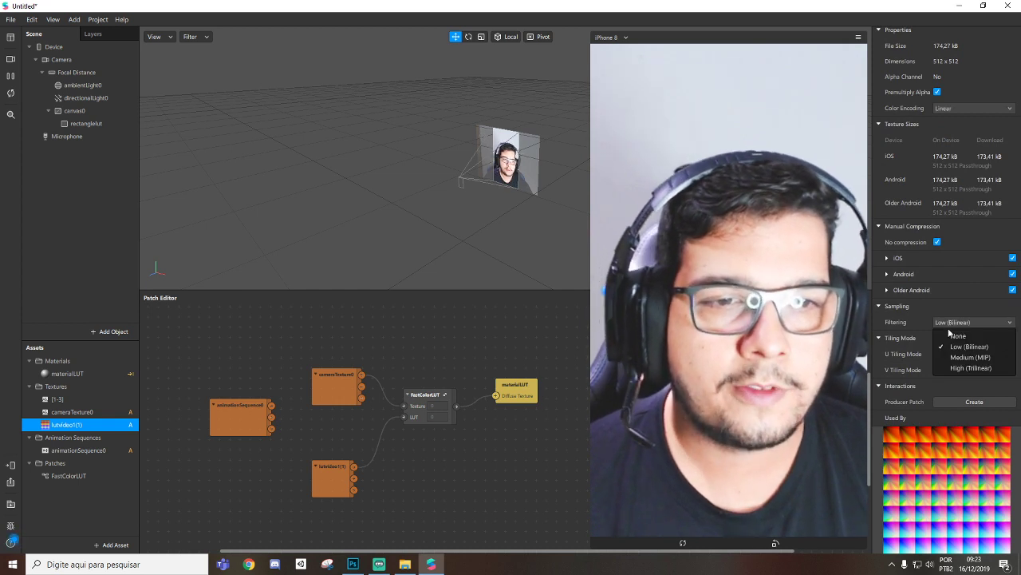
{"action": "left_click", "coordinate": [957, 336]}
{"action": "left_click", "coordinate": [954, 334]}
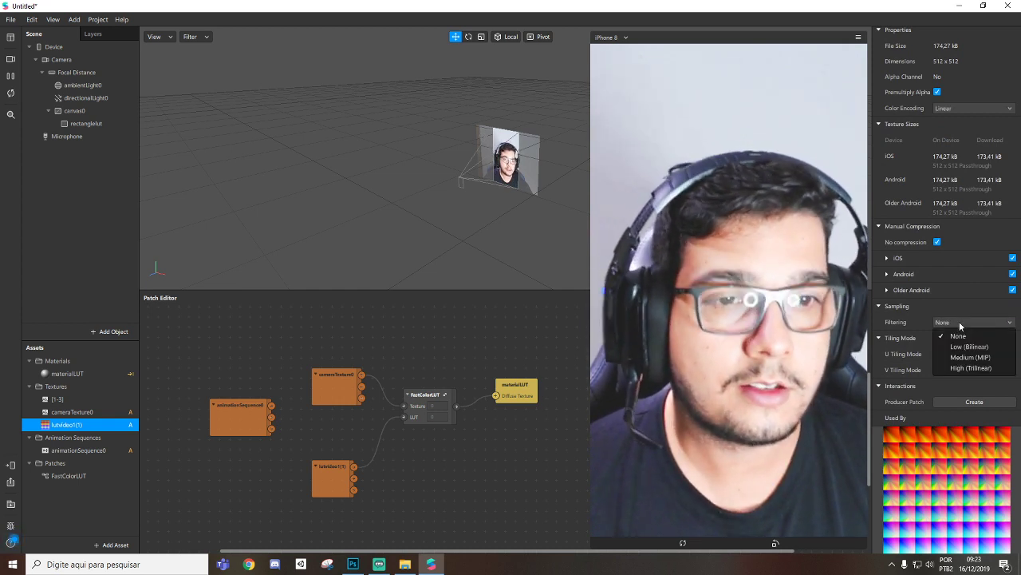
{"action": "left_click", "coordinate": [955, 334]}
{"action": "left_click", "coordinate": [962, 333]}
{"action": "left_click", "coordinate": [961, 334]}
{"action": "left_click", "coordinate": [962, 323]}
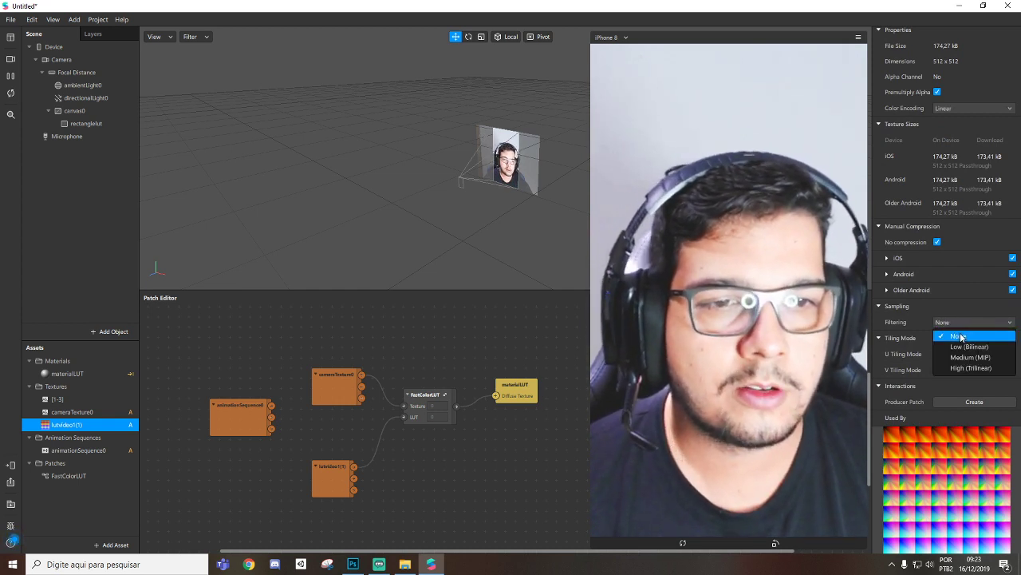
{"action": "left_click", "coordinate": [961, 337]}
{"action": "scroll", "coordinate": [931, 325], "scroll_direction": "up", "scroll_amount": 2}
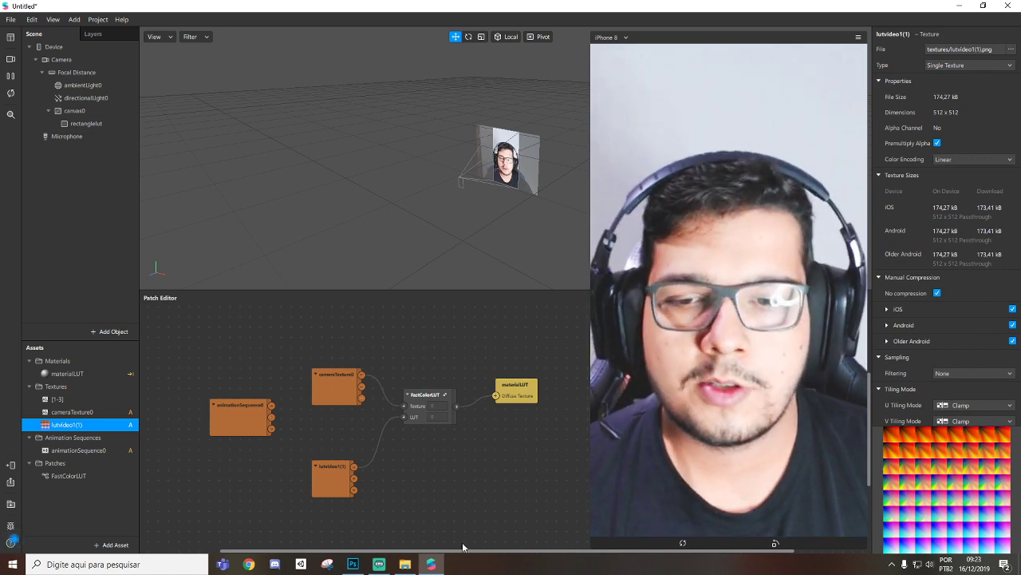
{"action": "left_click", "coordinate": [405, 564]}
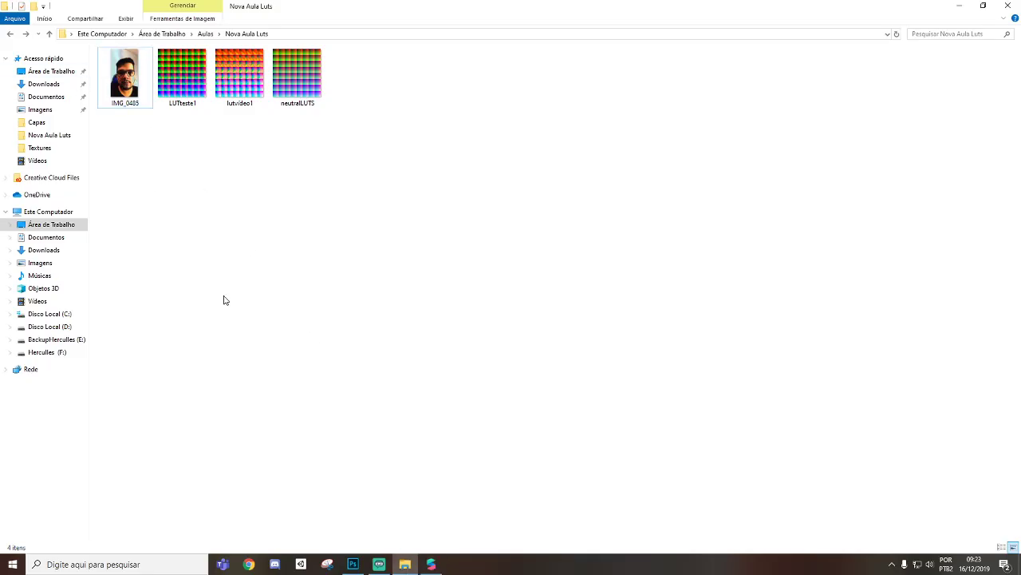
{"action": "left_click", "coordinate": [430, 564]}
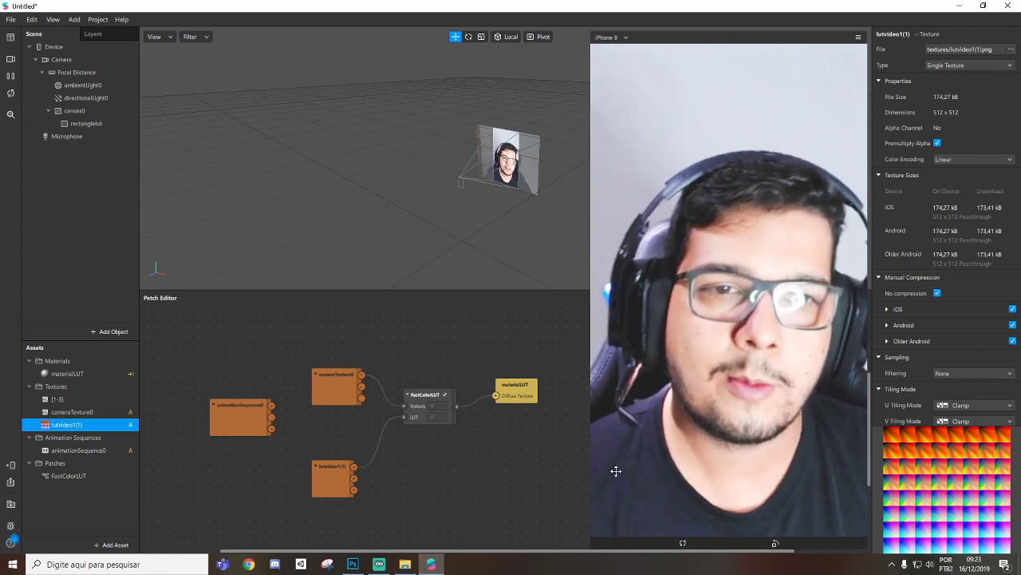
Switch to Photoshop and delete the Curvas 1 and Matiz/Saturação 1 adjustment layers from neutralLUTS.png
{"action": "left_click", "coordinate": [353, 565]}
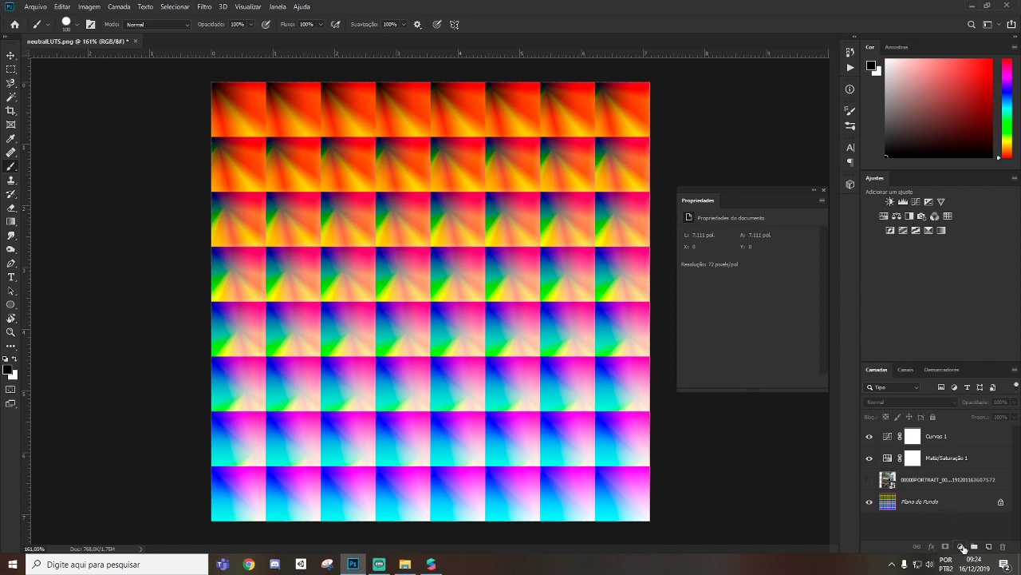
{"action": "left_click", "coordinate": [962, 547]}
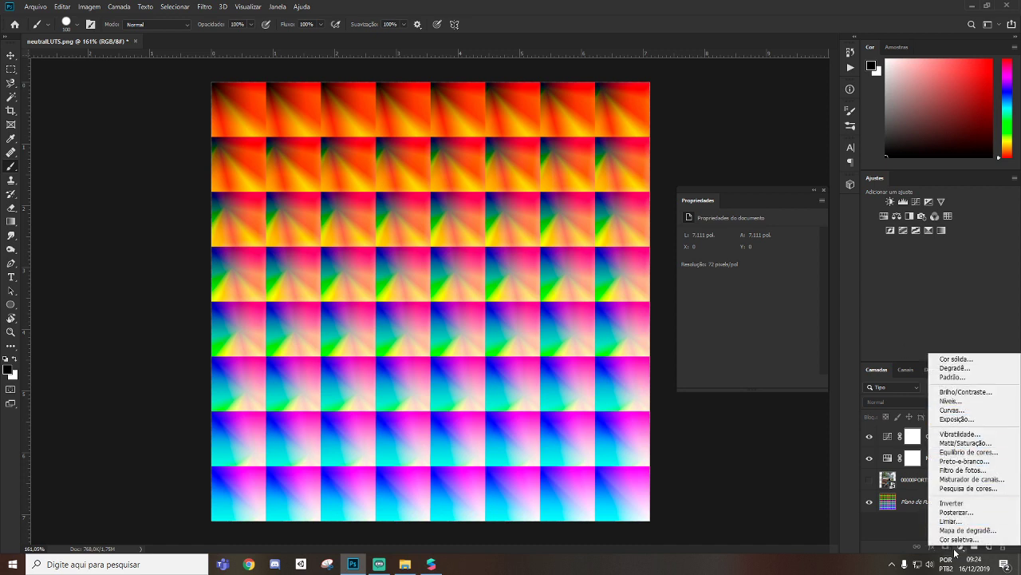
{"action": "left_click", "coordinate": [960, 548]}
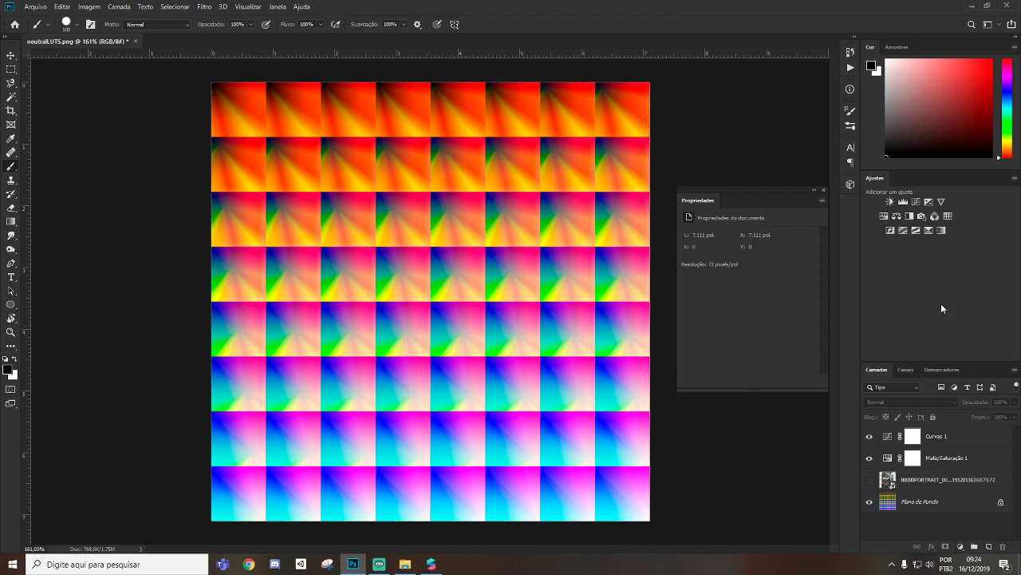
{"action": "left_click", "coordinate": [771, 431]}
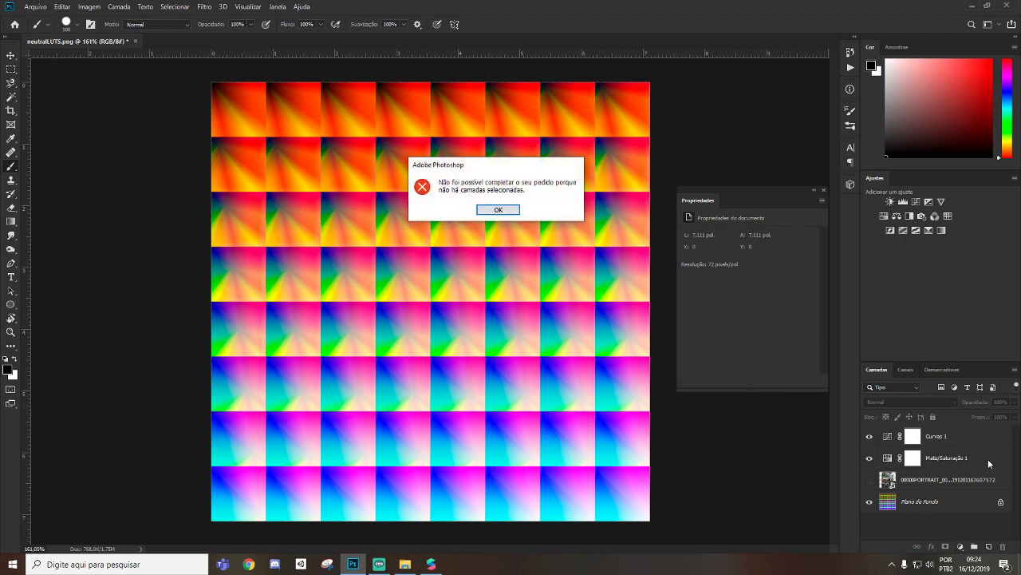
{"action": "left_click", "coordinate": [498, 210]}
{"action": "left_click", "coordinate": [936, 436]}
{"action": "left_click", "coordinate": [942, 461], "text": "shift"}
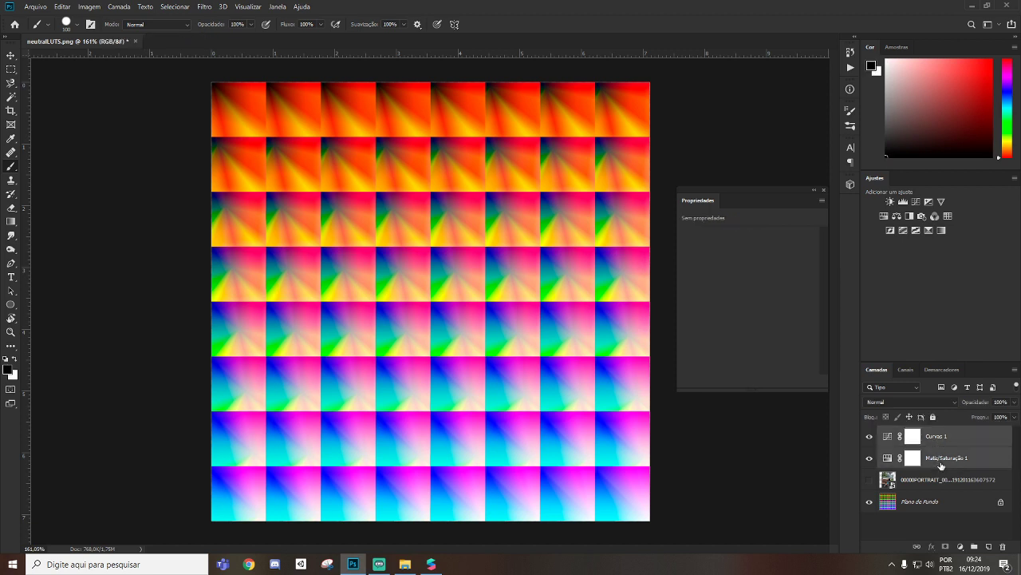
{"action": "key", "text": "Delete"}
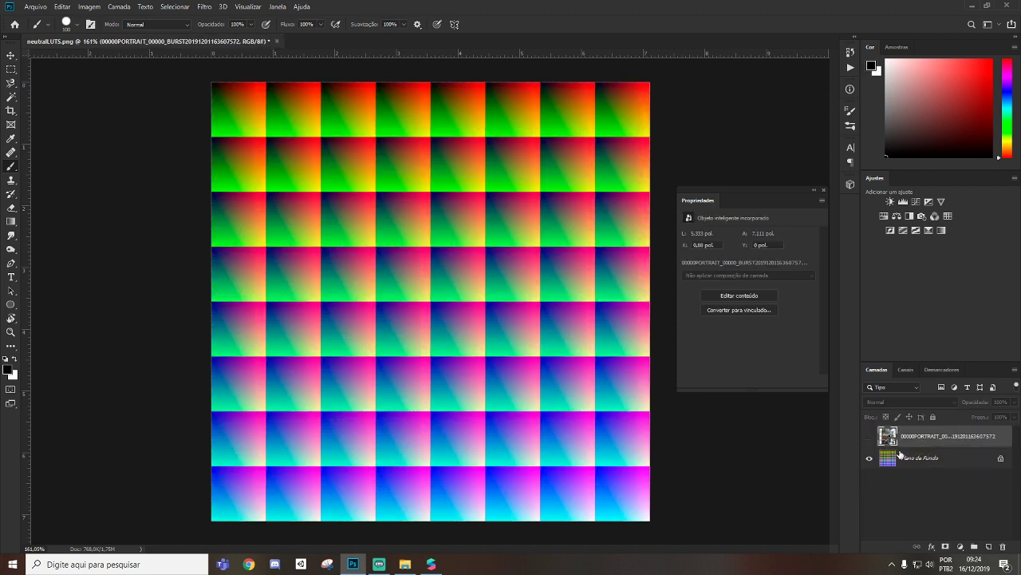
Show the portrait photo layer and add a Matiz/Saturação adjustment layer above it
{"action": "left_click", "coordinate": [870, 437]}
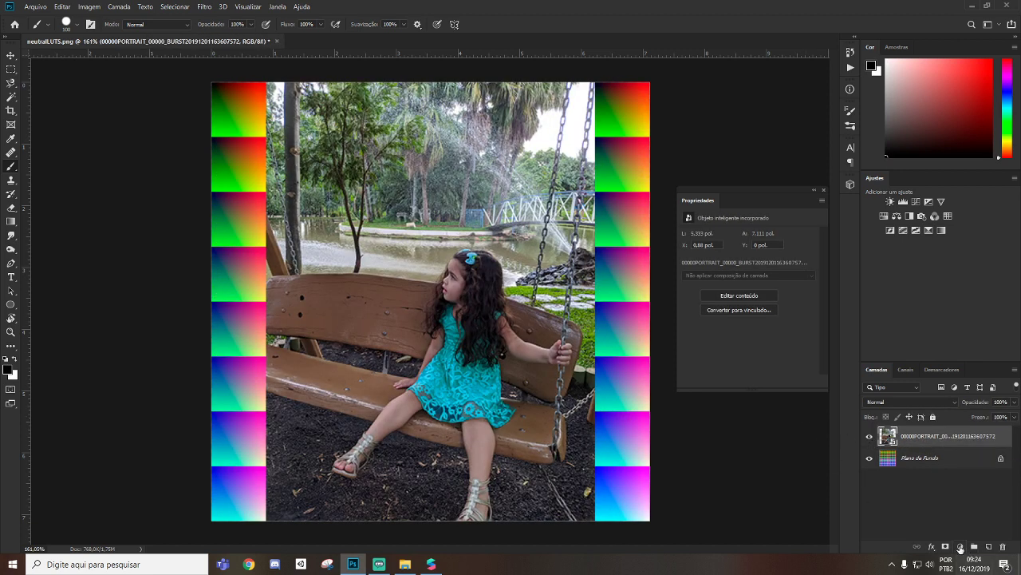
{"action": "left_click", "coordinate": [961, 546]}
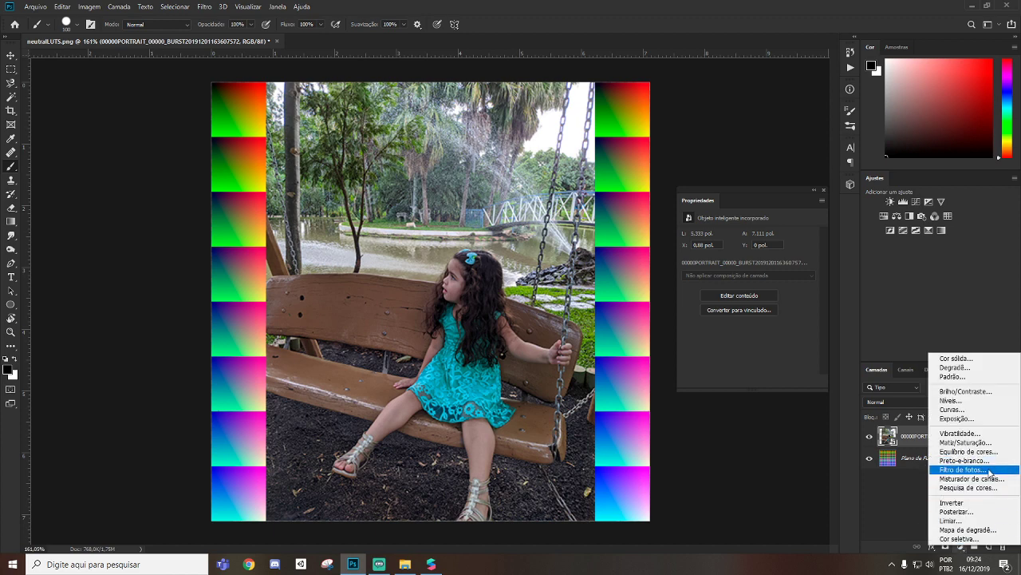
{"action": "left_click", "coordinate": [969, 443]}
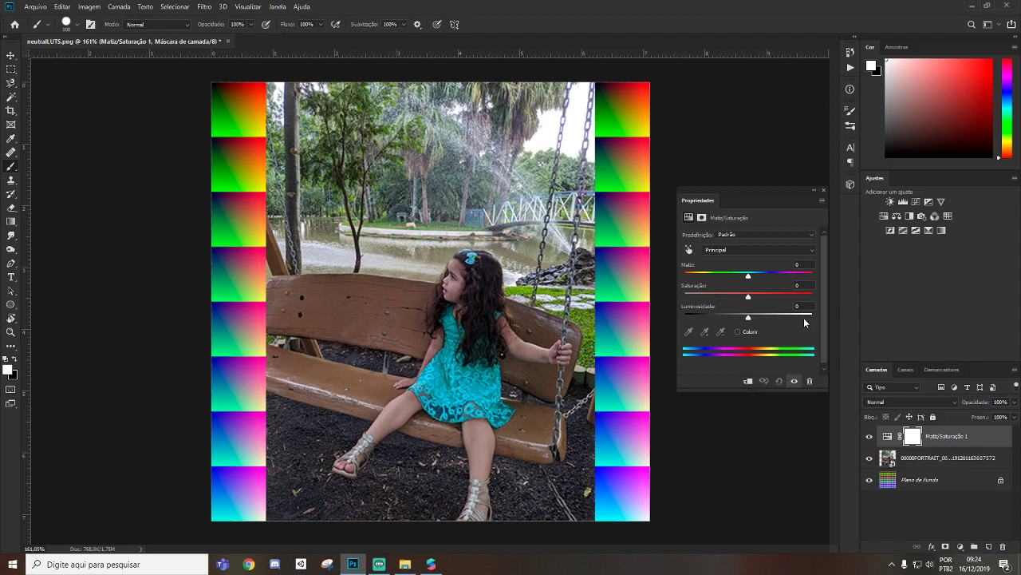
Try the Amarelos range at -100 saturation in the Matiz/Saturação adjustment, ending at +3
{"action": "left_click", "coordinate": [731, 250]}
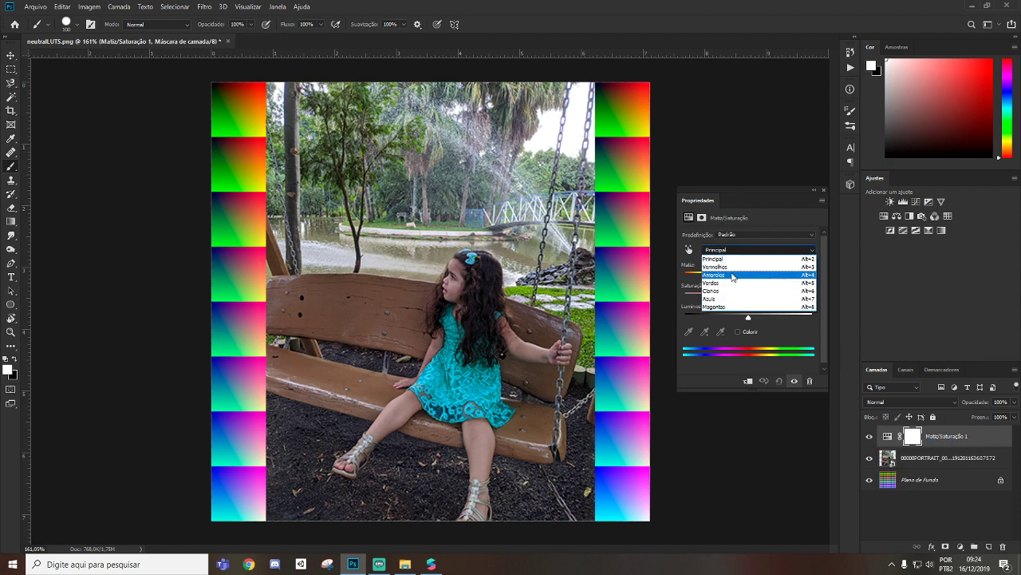
{"action": "left_click", "coordinate": [732, 274]}
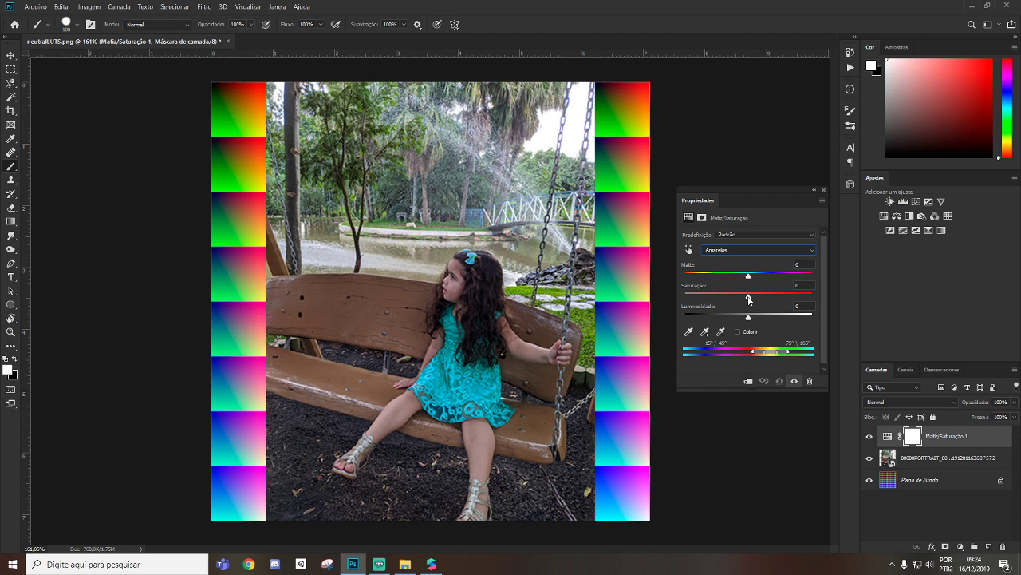
{"action": "left_click_drag", "start_coordinate": [735, 302], "coordinate": [663, 303]}
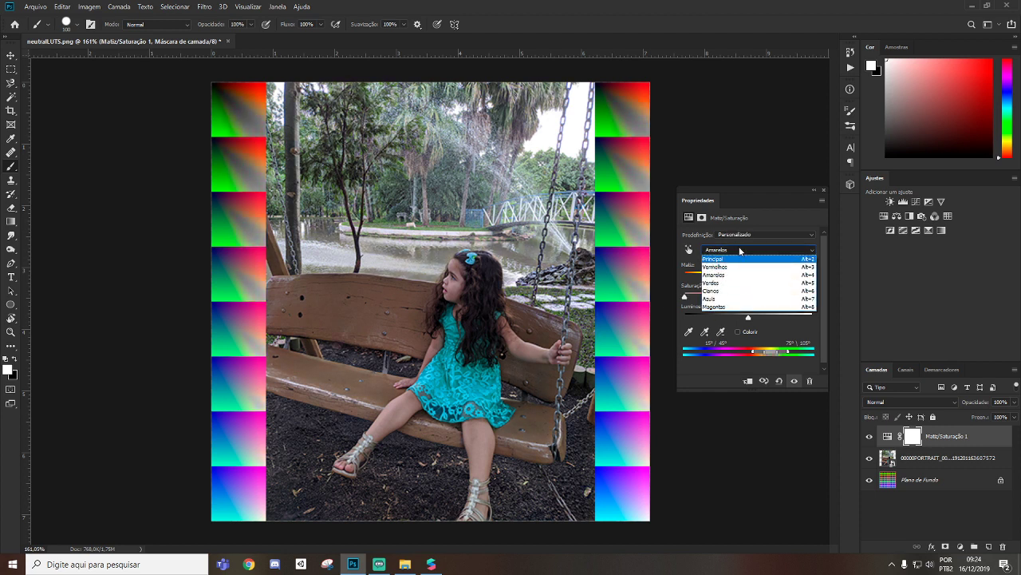
{"action": "left_click", "coordinate": [740, 251]}
{"action": "left_click", "coordinate": [736, 250]}
{"action": "left_click", "coordinate": [729, 276]}
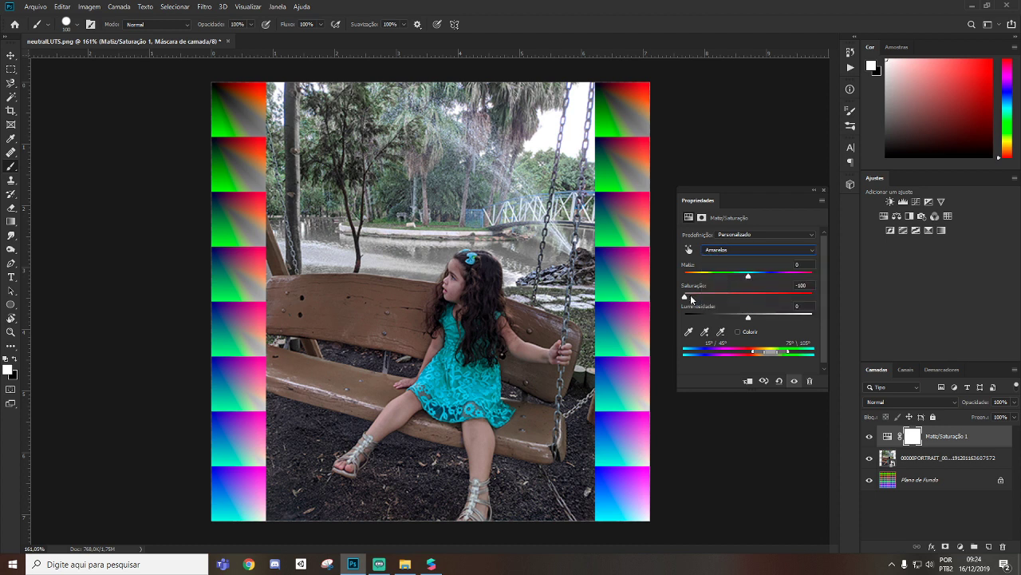
{"action": "left_click_drag", "start_coordinate": [684, 298], "coordinate": [749, 299]}
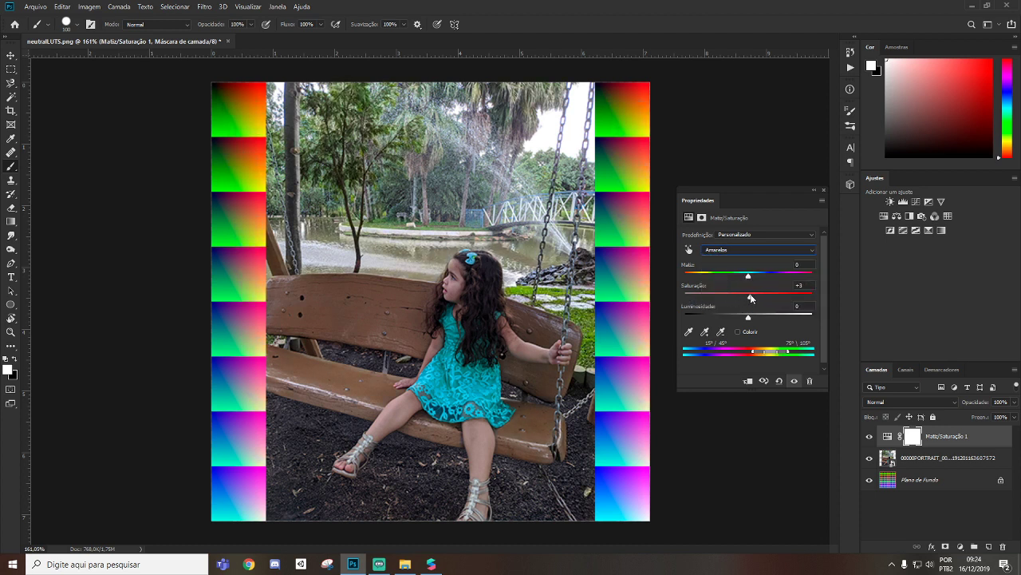
Set the saturation of the Vermelhos and Cianos ranges to -100 in the Matiz/Saturação adjustment
{"action": "left_click", "coordinate": [724, 251]}
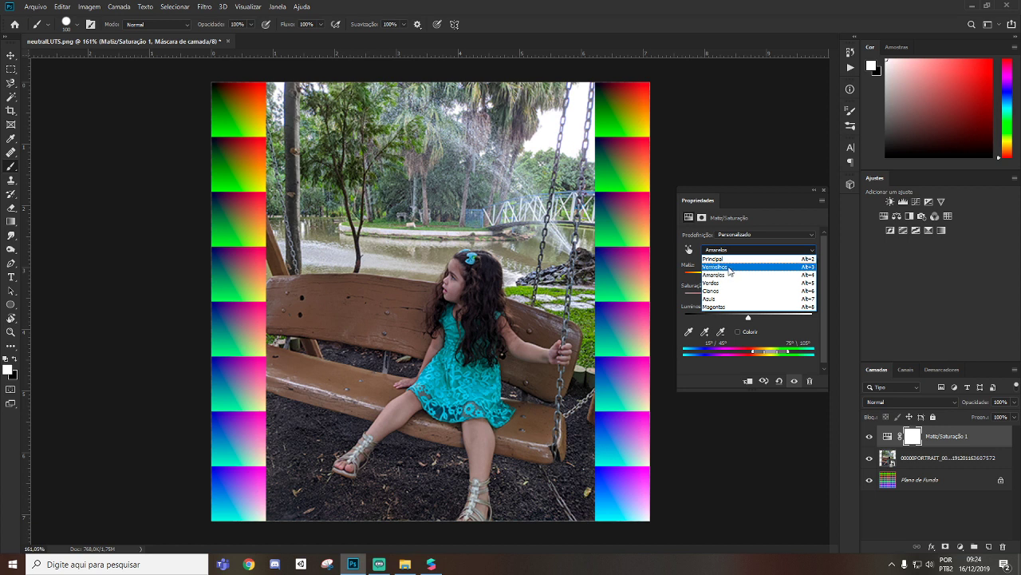
{"action": "left_click", "coordinate": [728, 268]}
{"action": "left_click_drag", "start_coordinate": [748, 297], "coordinate": [680, 298]}
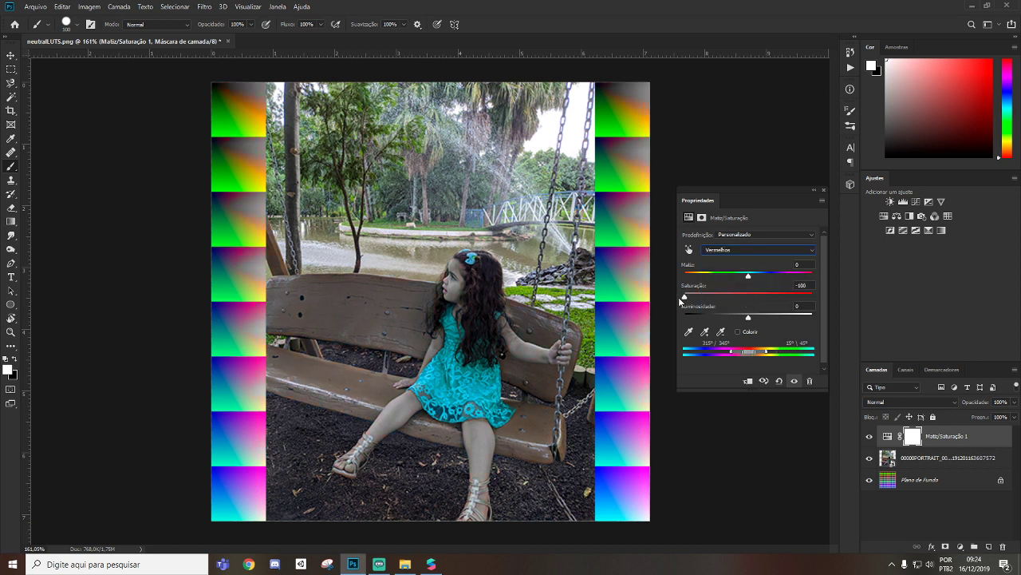
{"action": "left_click", "coordinate": [749, 252]}
{"action": "left_click", "coordinate": [735, 292]}
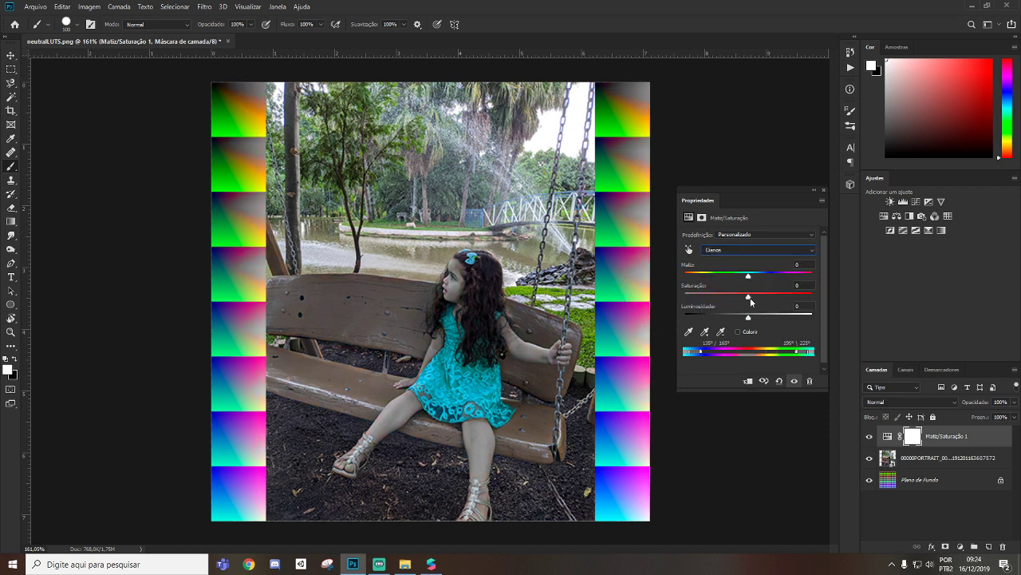
{"action": "left_click_drag", "start_coordinate": [749, 297], "coordinate": [675, 300]}
Set the saturation of the Azuis and Magentas ranges to -100 in the Matiz/Saturação adjustment
{"action": "left_click", "coordinate": [742, 253]}
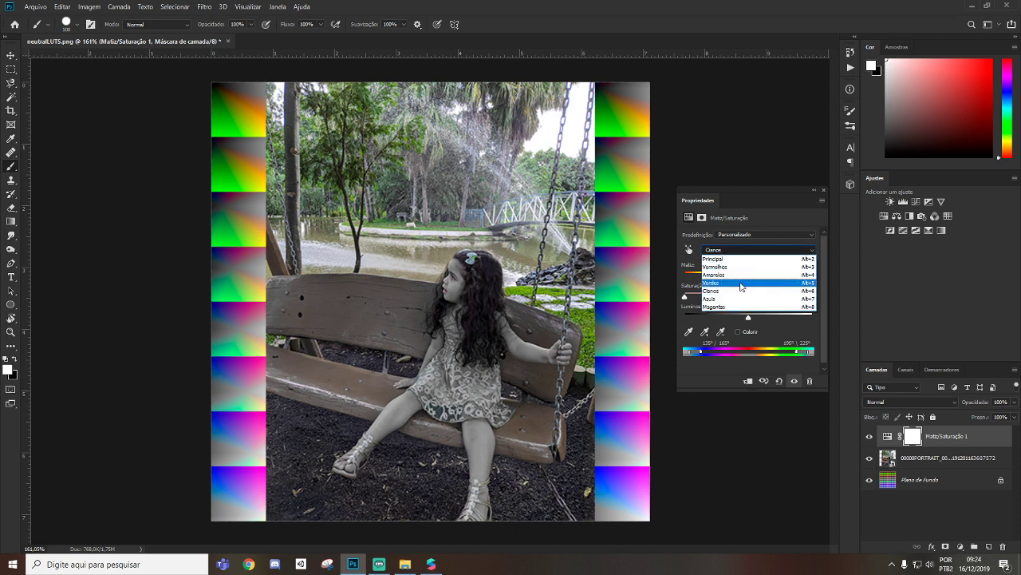
{"action": "left_click", "coordinate": [741, 302]}
{"action": "left_click_drag", "start_coordinate": [734, 306], "coordinate": [651, 293]}
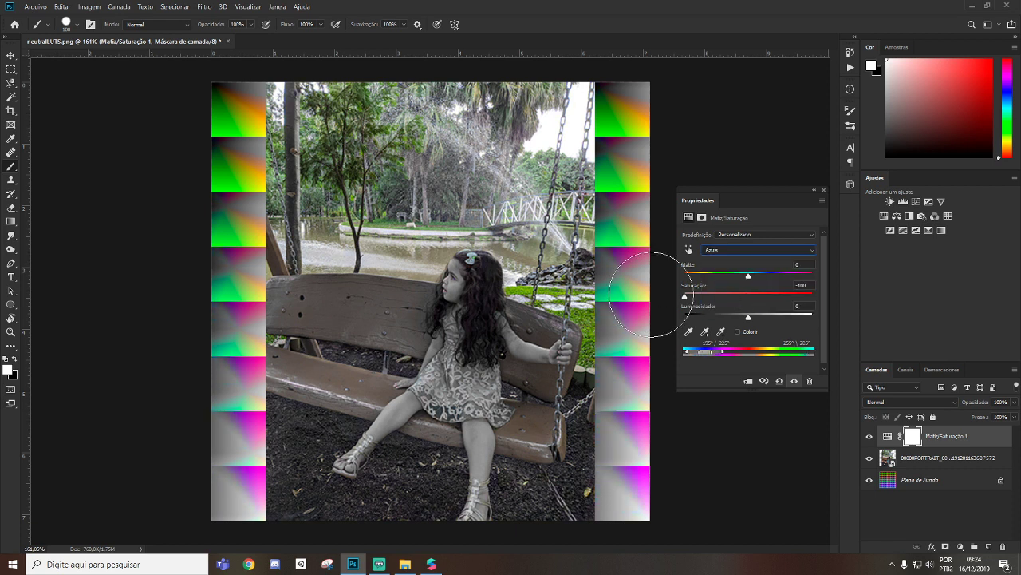
{"action": "left_click", "coordinate": [731, 255]}
{"action": "left_click", "coordinate": [734, 305]}
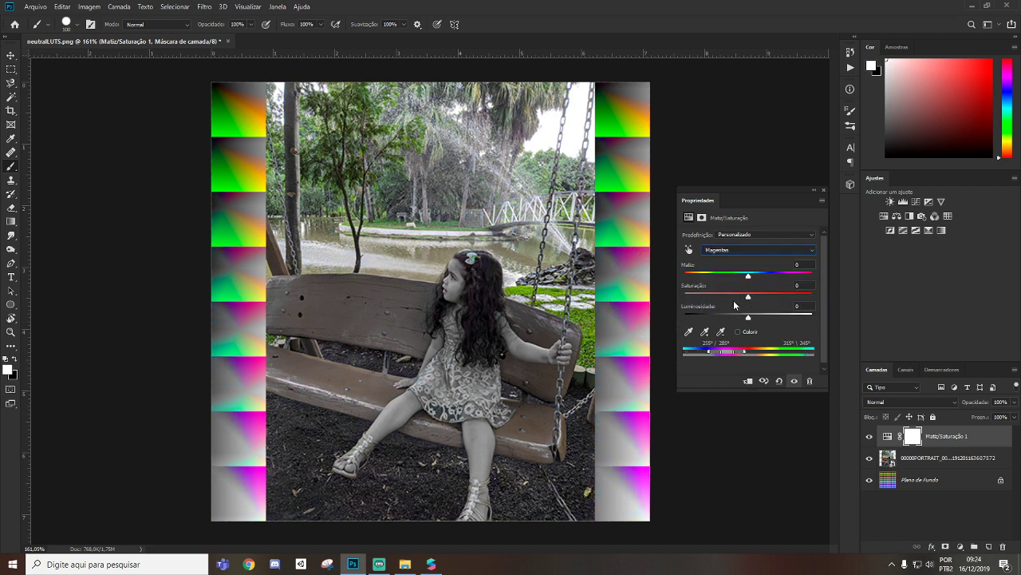
{"action": "left_click_drag", "start_coordinate": [744, 300], "coordinate": [648, 296]}
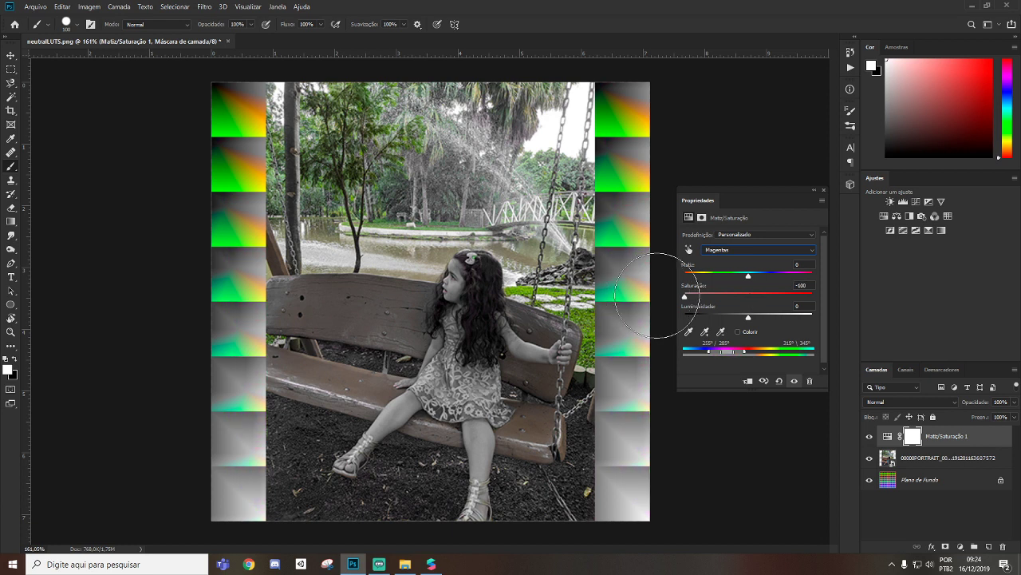
Boost the Matiz/Saturação adjustment's saturation to +49 for Verdes and +52 for Amarelos, and close its properties
{"action": "left_click", "coordinate": [741, 250]}
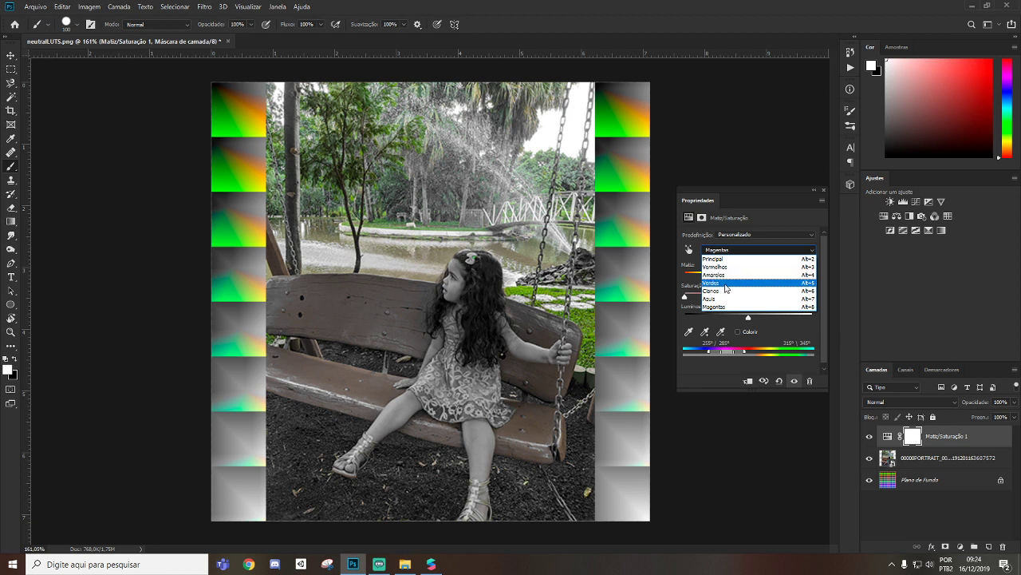
{"action": "left_click", "coordinate": [742, 282]}
{"action": "left_click_drag", "start_coordinate": [750, 300], "coordinate": [780, 300]}
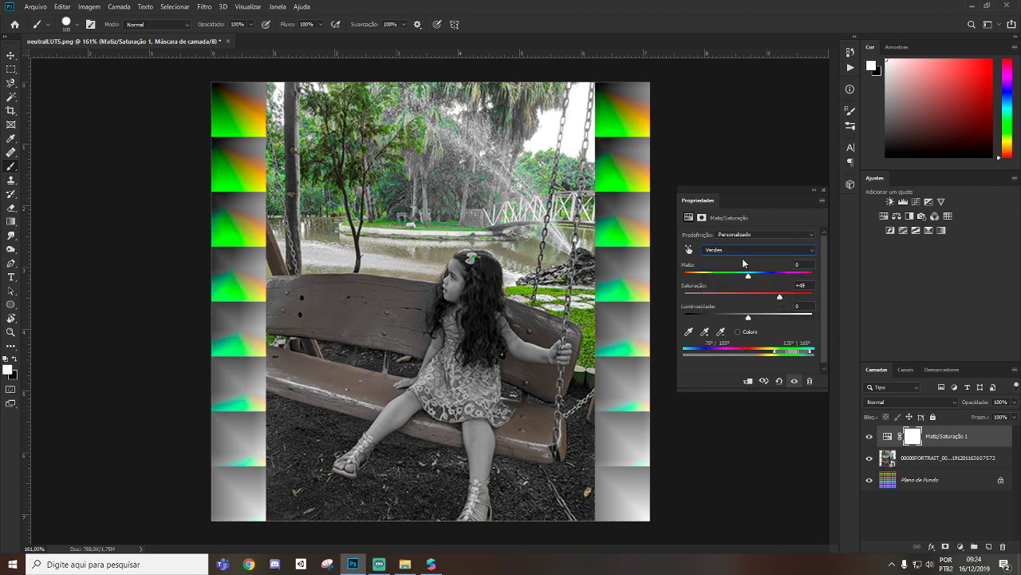
{"action": "left_click", "coordinate": [743, 250]}
{"action": "left_click", "coordinate": [750, 275]}
{"action": "left_click_drag", "start_coordinate": [750, 300], "coordinate": [782, 298]}
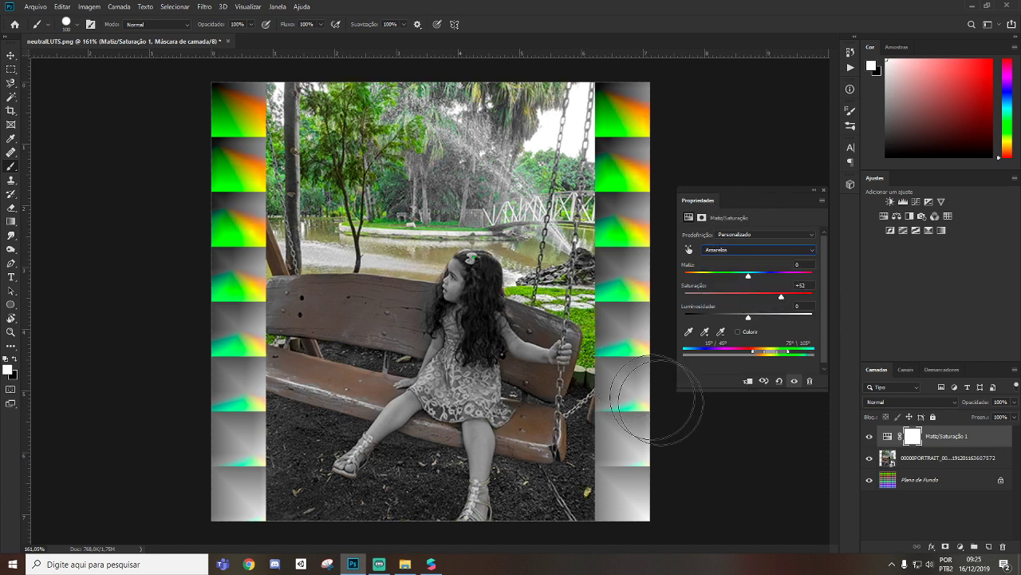
{"action": "left_click", "coordinate": [824, 190]}
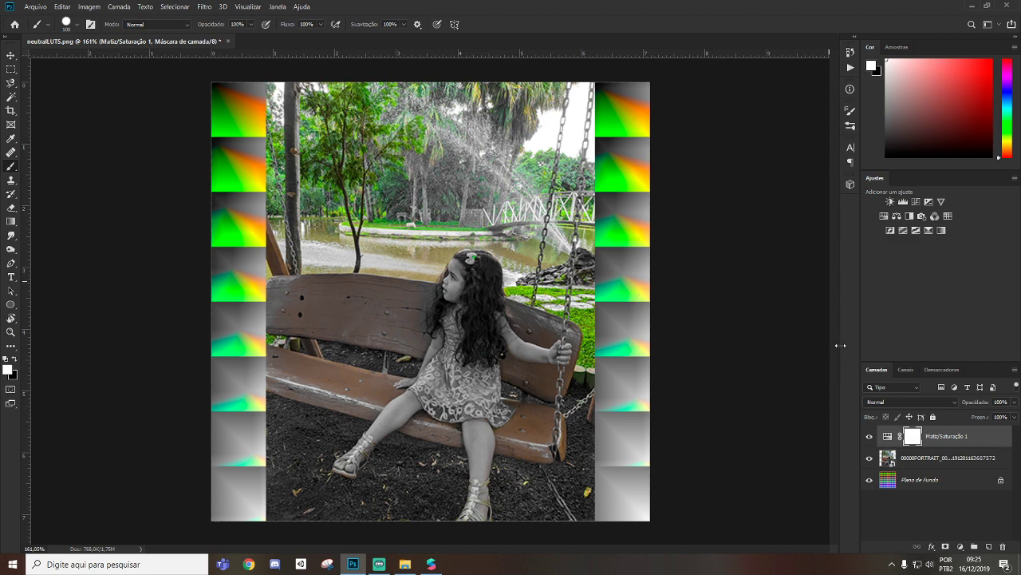
Hide the portrait photo layer and save the graded LUT as PNG lutvídeo2 in Aulas > Nova Aula Luts, using the smallest file size
{"action": "left_click", "coordinate": [870, 458]}
{"action": "left_click", "coordinate": [35, 6]}
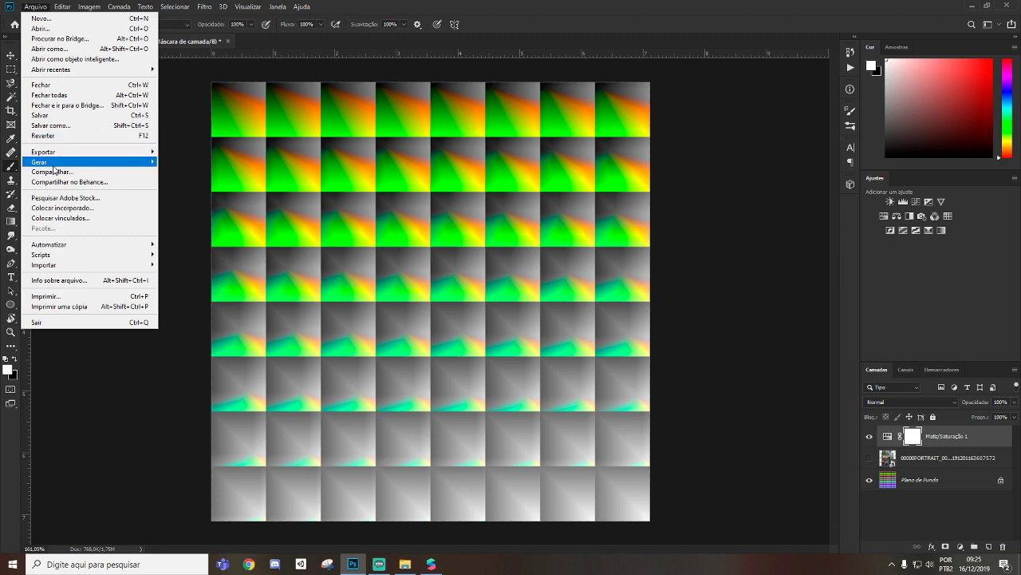
{"action": "left_click", "coordinate": [56, 126]}
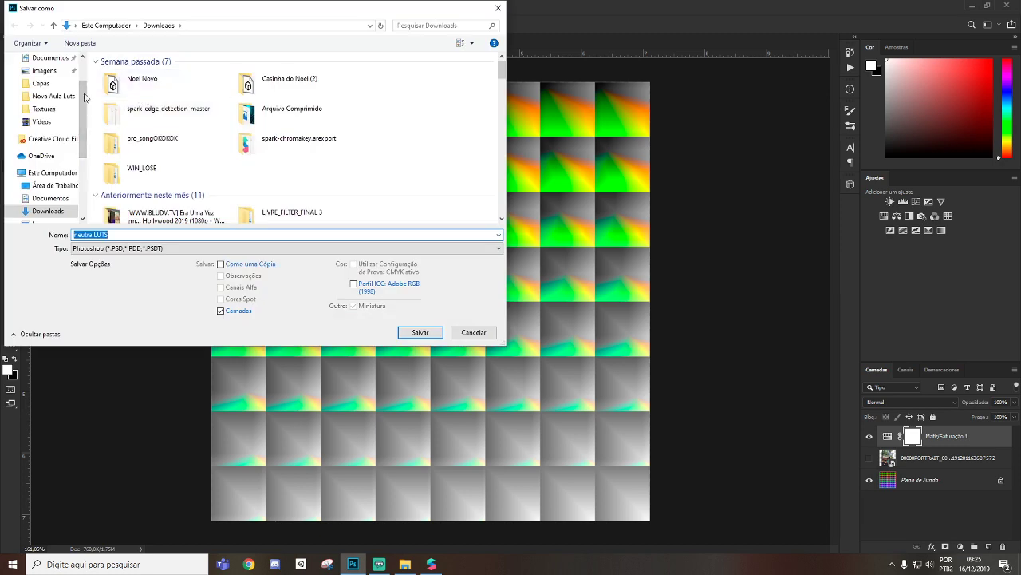
{"action": "scroll", "coordinate": [45, 74], "scroll_direction": "up", "scroll_amount": 3}
{"action": "left_click", "coordinate": [45, 74]}
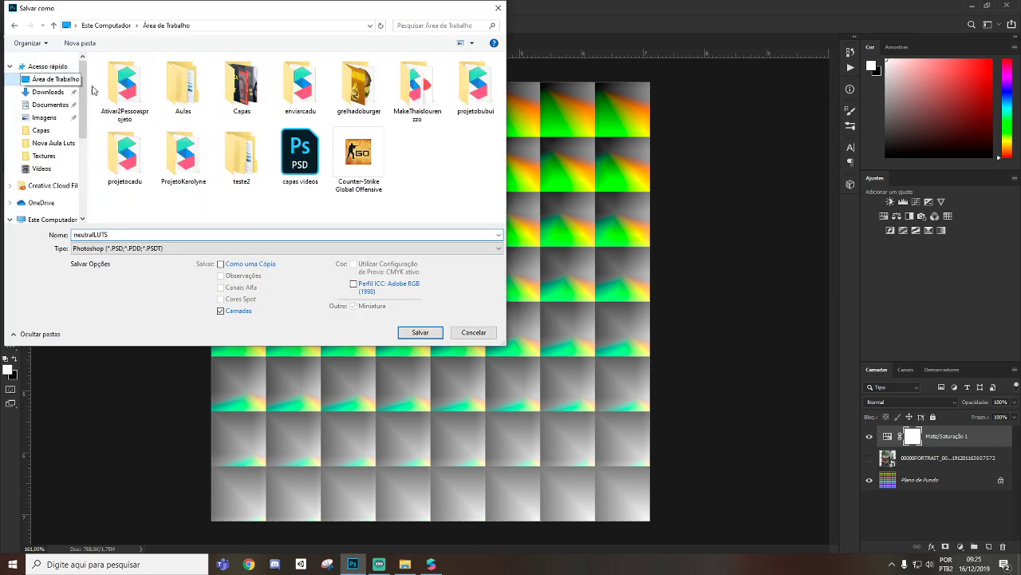
{"action": "double_click", "coordinate": [168, 104]}
{"action": "double_click", "coordinate": [134, 97]}
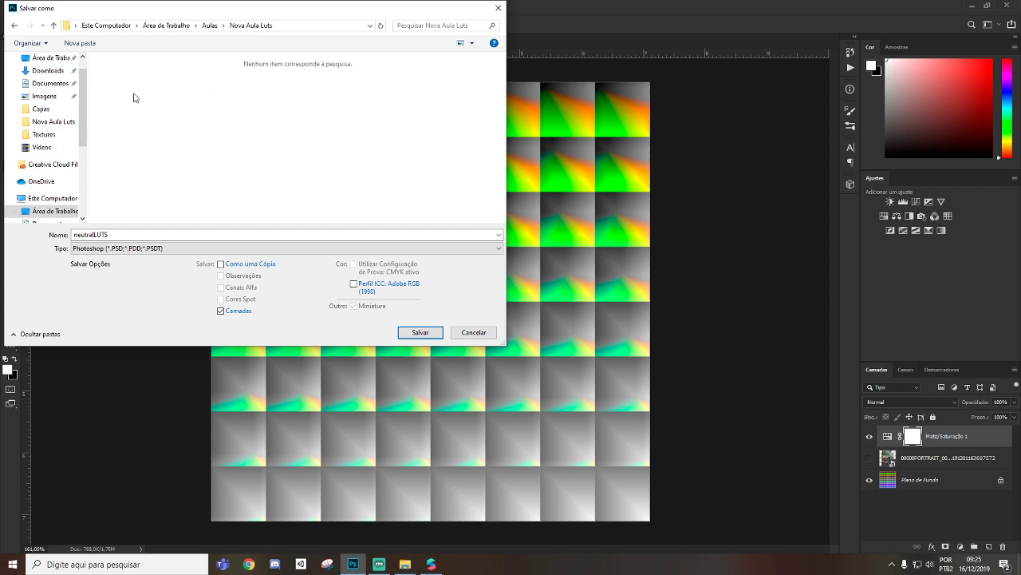
{"action": "left_click", "coordinate": [144, 248]}
{"action": "left_click", "coordinate": [116, 403]}
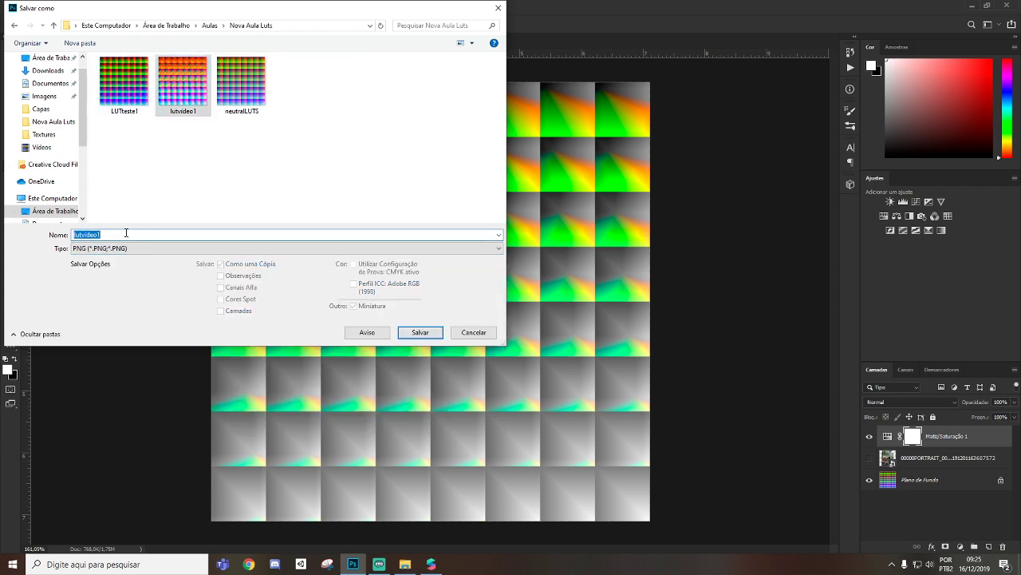
{"action": "key", "text": "Return"}
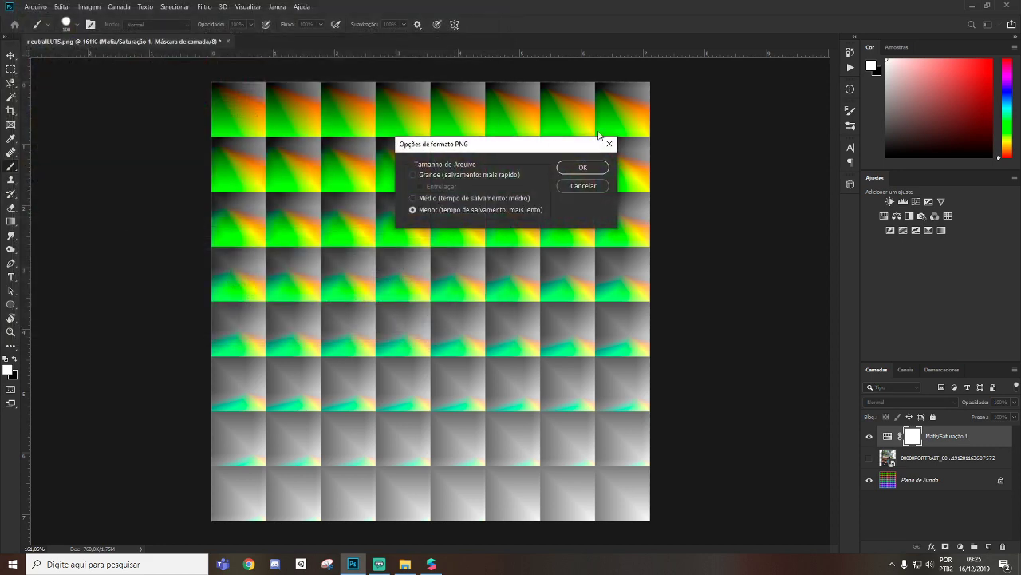
{"action": "left_click", "coordinate": [587, 173]}
Import lutvídeo2 from the Nova Aula Luts folder into the Spark AR Studio project's assets
{"action": "key", "text": "alt+Tab"}
{"action": "key", "text": "Tab"}
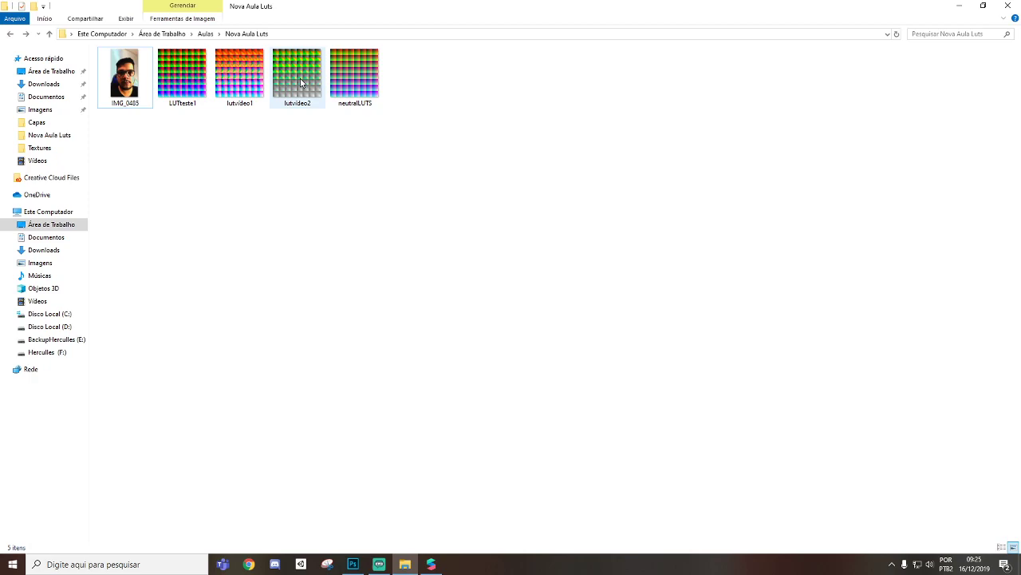
{"action": "key", "text": "alt+Tab"}
{"action": "key", "text": "Tab"}
{"action": "left_click_drag", "start_coordinate": [301, 83], "coordinate": [91, 493]}
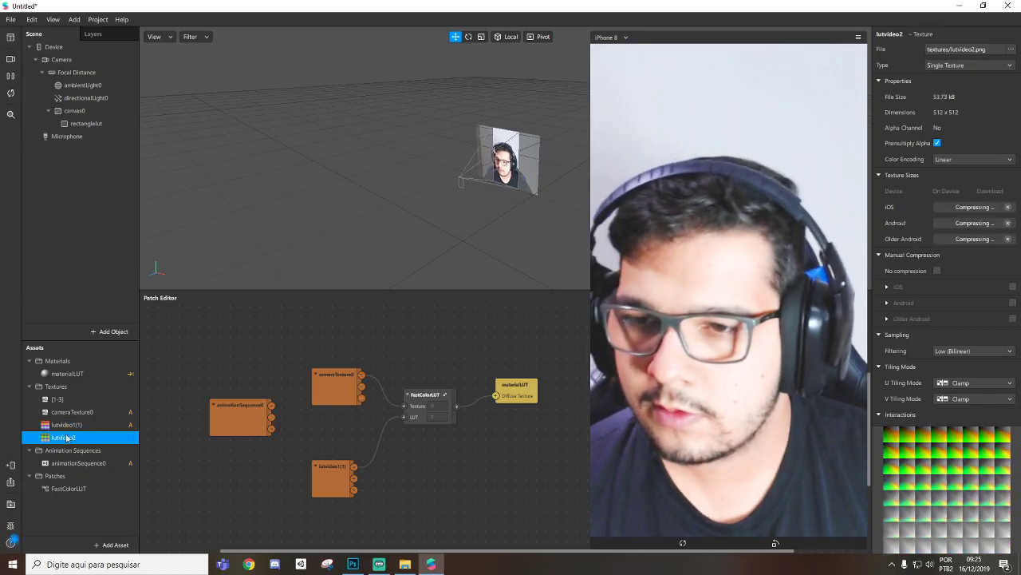
Add the lutvideo2 texture as a patch feeding FastColorLUT's LUT input, and move the lutvideo1(1) patch aside
{"action": "left_click_drag", "start_coordinate": [64, 437], "coordinate": [402, 416]}
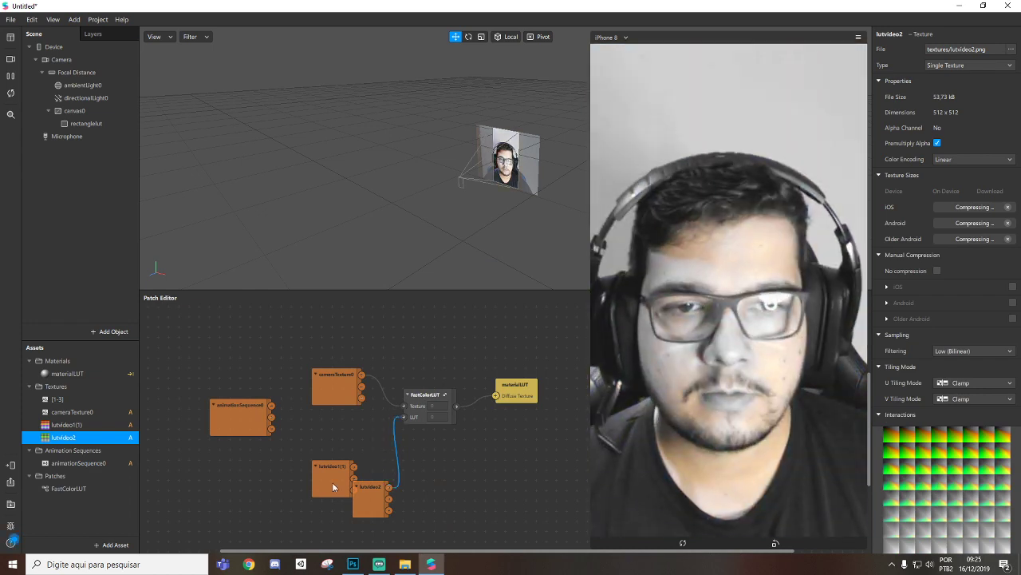
{"action": "left_click_drag", "start_coordinate": [331, 482], "coordinate": [250, 471]}
{"action": "left_click_drag", "start_coordinate": [371, 501], "coordinate": [340, 468]}
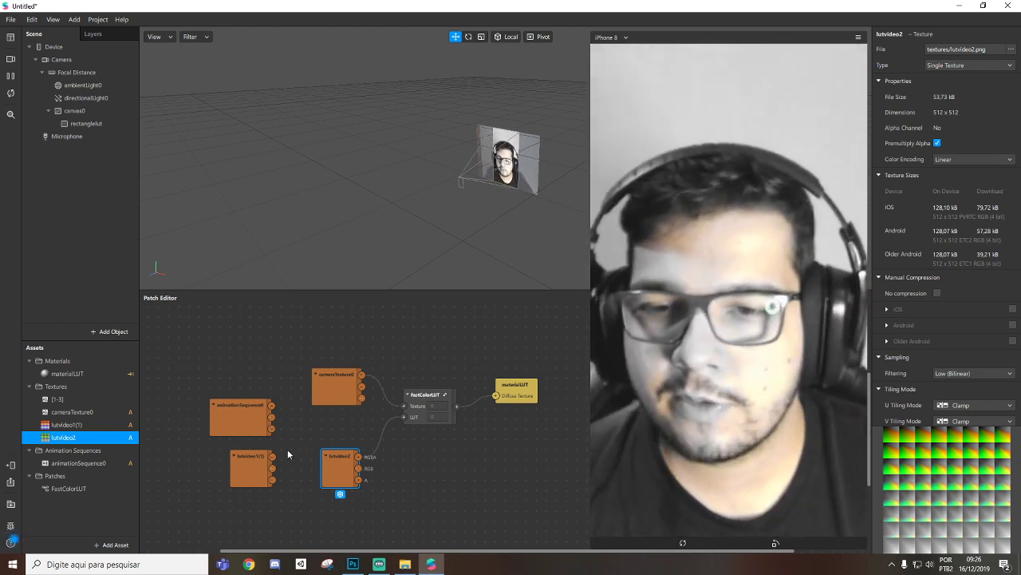
Connect the animationSequence0 patch to FastColorLUT's LUT input and place it below cameraTexture0
{"action": "left_click_drag", "start_coordinate": [272, 408], "coordinate": [405, 417]}
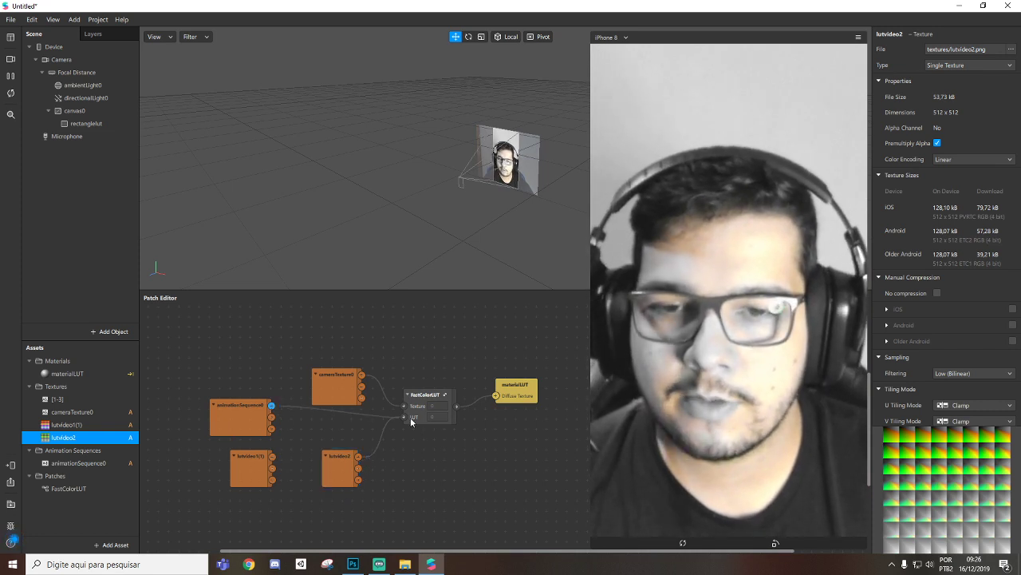
{"action": "left_click_drag", "start_coordinate": [339, 467], "coordinate": [312, 505]}
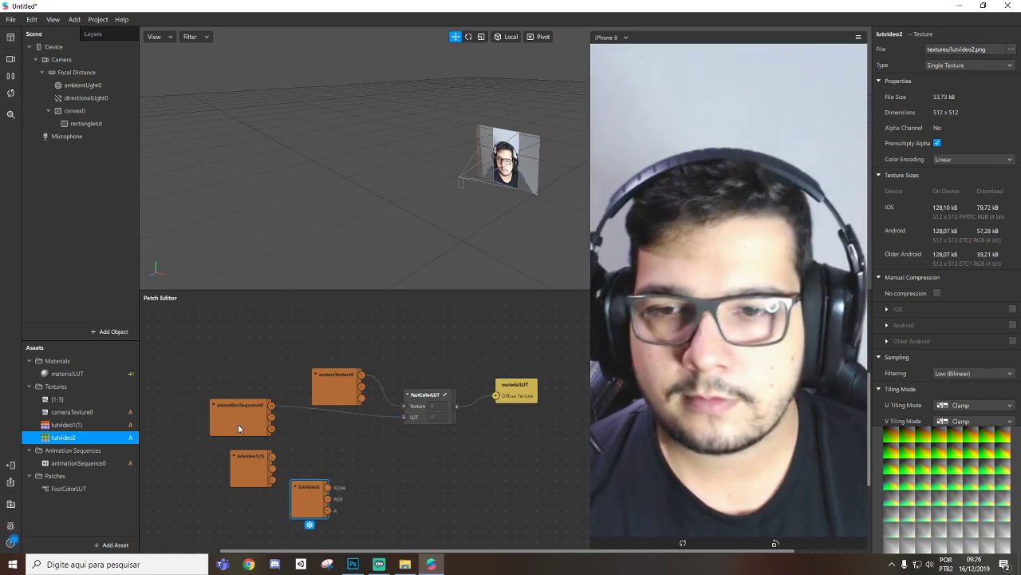
{"action": "left_click_drag", "start_coordinate": [238, 429], "coordinate": [341, 450]}
Delete the lutvideo2 and lutvideo1(1) patches from the Patch Editor and shift animationSequence0 away from FastColorLUT
{"action": "left_click_drag", "start_coordinate": [302, 498], "coordinate": [291, 498]}
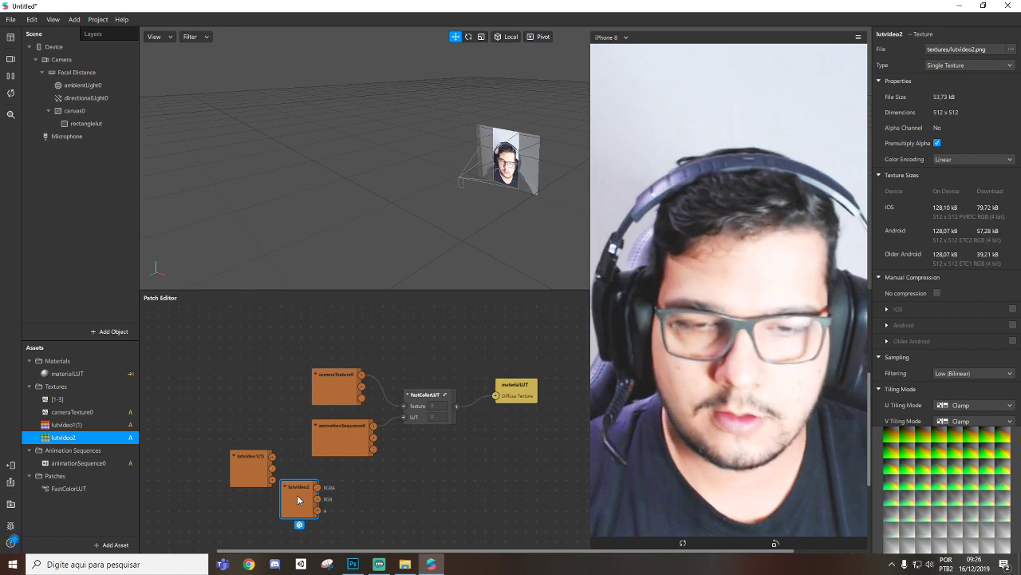
{"action": "key", "text": "Delete"}
{"action": "left_click", "coordinate": [255, 456]}
{"action": "key", "text": "Delete"}
{"action": "left_click_drag", "start_coordinate": [326, 441], "coordinate": [294, 440]}
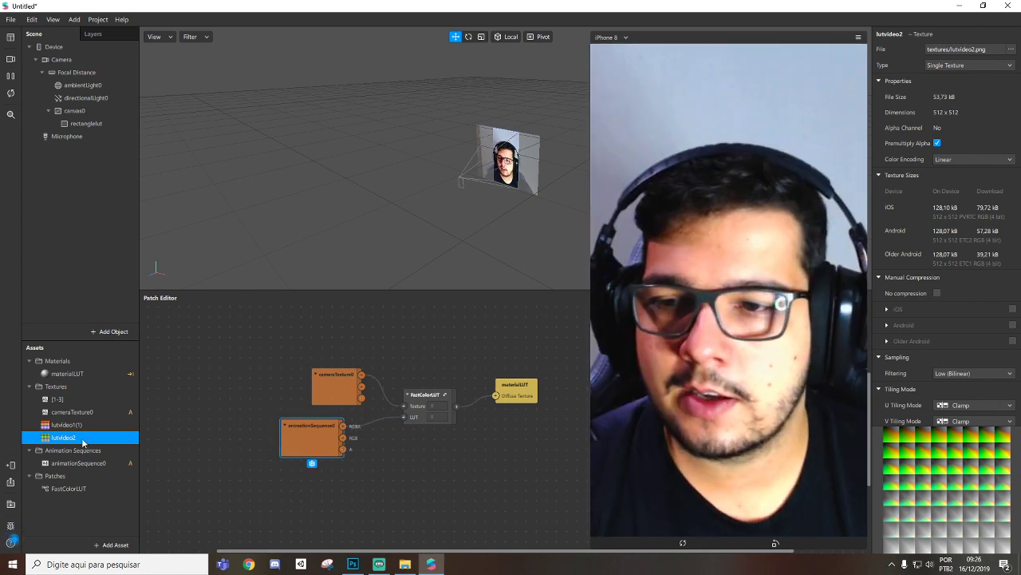
Delete the lutvideo1(1) and lutvideo2 textures from the assets, including their files in the project folder
{"action": "left_click", "coordinate": [77, 427]}
{"action": "key", "text": "Delete"}
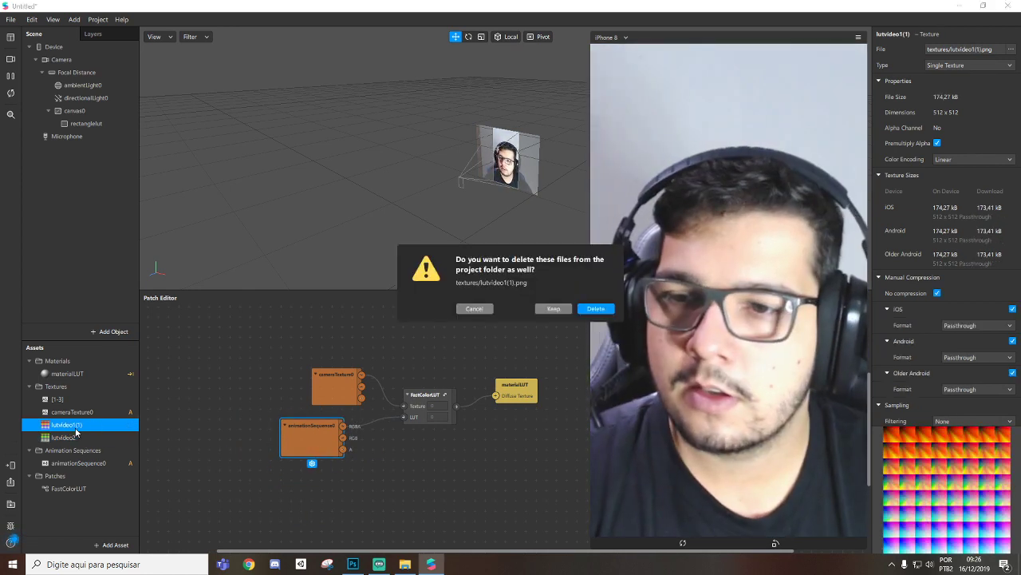
{"action": "key", "text": "Return"}
{"action": "left_click", "coordinate": [72, 424]}
{"action": "key", "text": "Delete"}
{"action": "key", "text": "Return"}
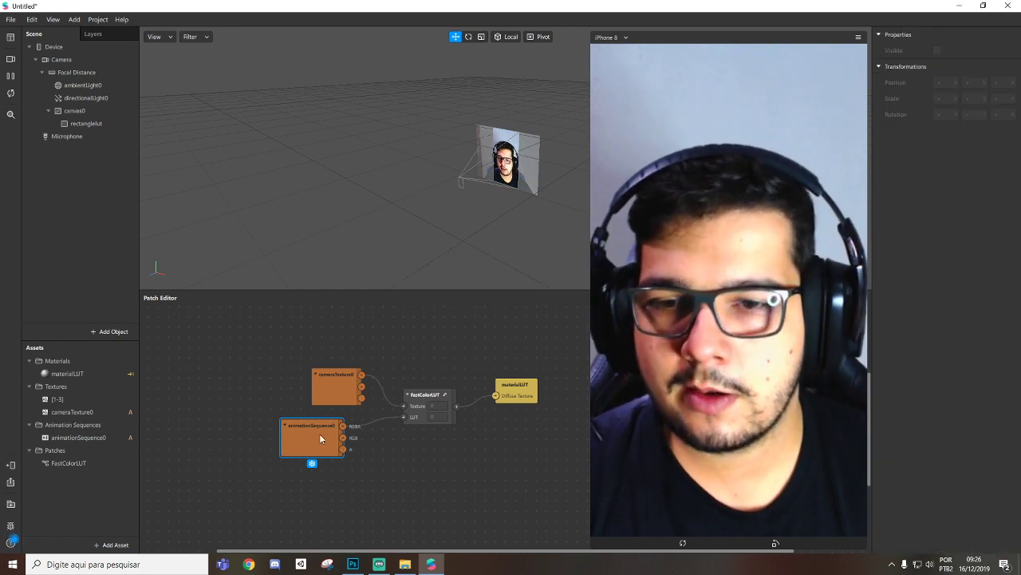
Rearrange the cameraTexture0, animationSequence0 and FastColorLUT patches with more space between them
{"action": "left_click_drag", "start_coordinate": [337, 387], "coordinate": [265, 357]}
{"action": "left_click_drag", "start_coordinate": [286, 443], "coordinate": [235, 423]}
{"action": "left_click_drag", "start_coordinate": [426, 395], "coordinate": [407, 375]}
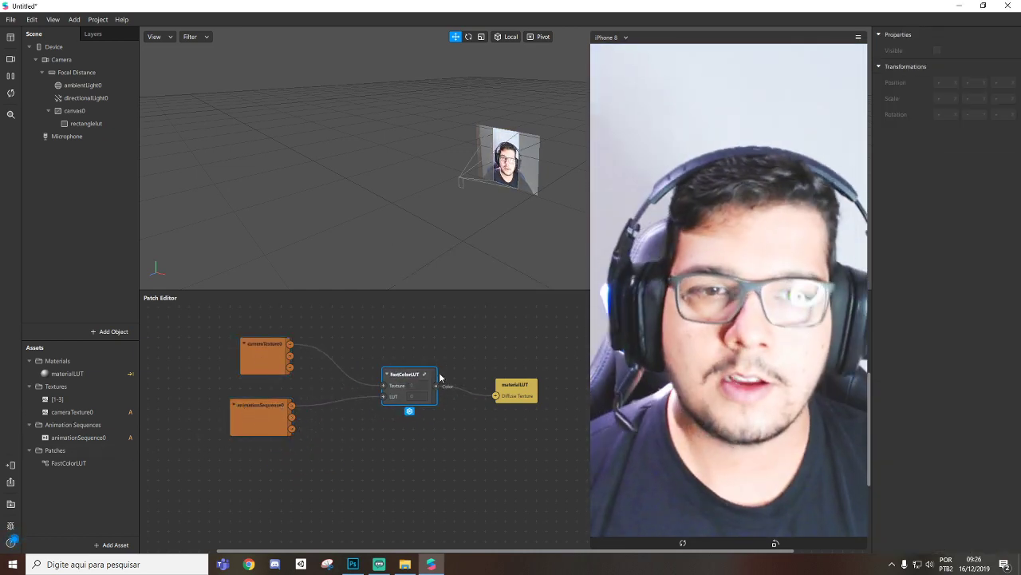
Add a Face Mesh object to the scene
{"action": "right_click", "coordinate": [57, 162]}
{"action": "mouse_move", "coordinate": [95, 172]}
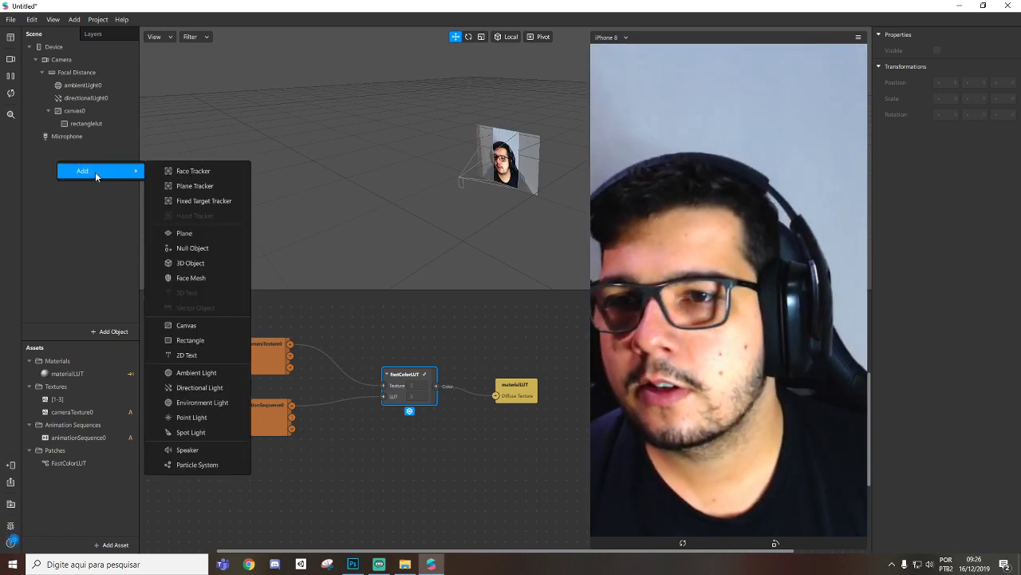
{"action": "left_click", "coordinate": [191, 278]}
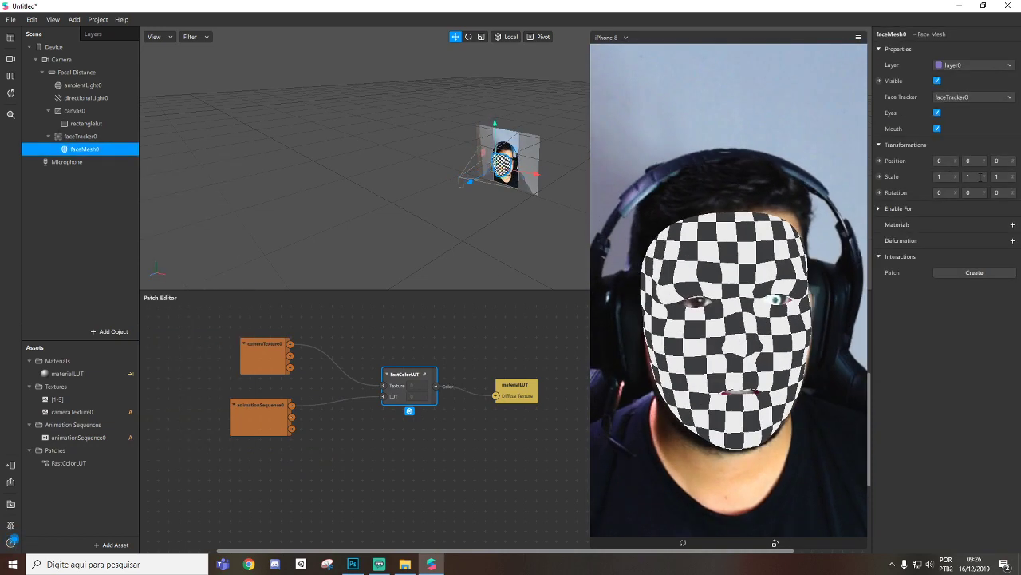
Turn off the Eyes and Mouth options of faceMesh0 and assign a new material to it
{"action": "left_click", "coordinate": [937, 112]}
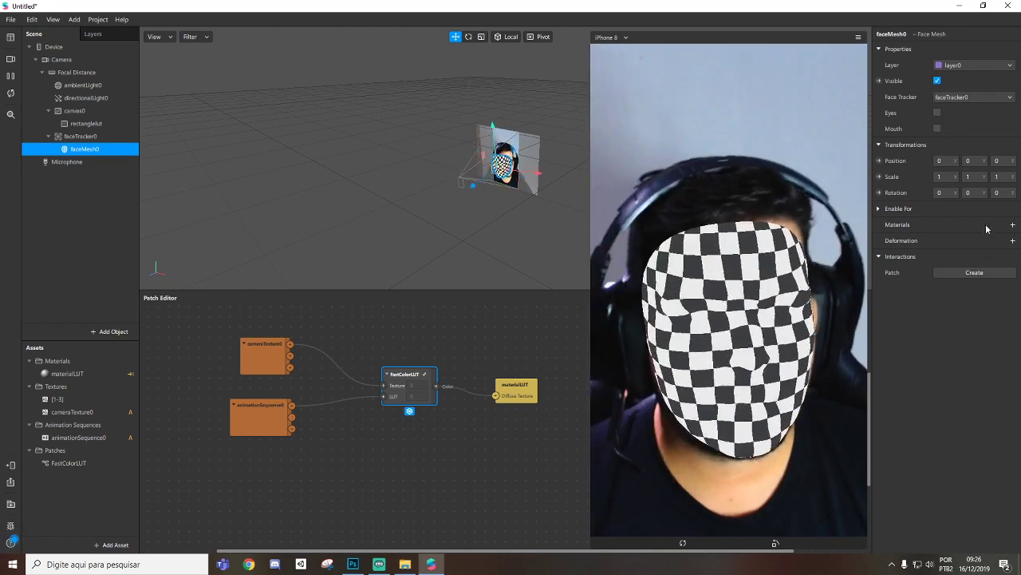
{"action": "left_click", "coordinate": [1013, 225]}
{"action": "left_click", "coordinate": [973, 259]}
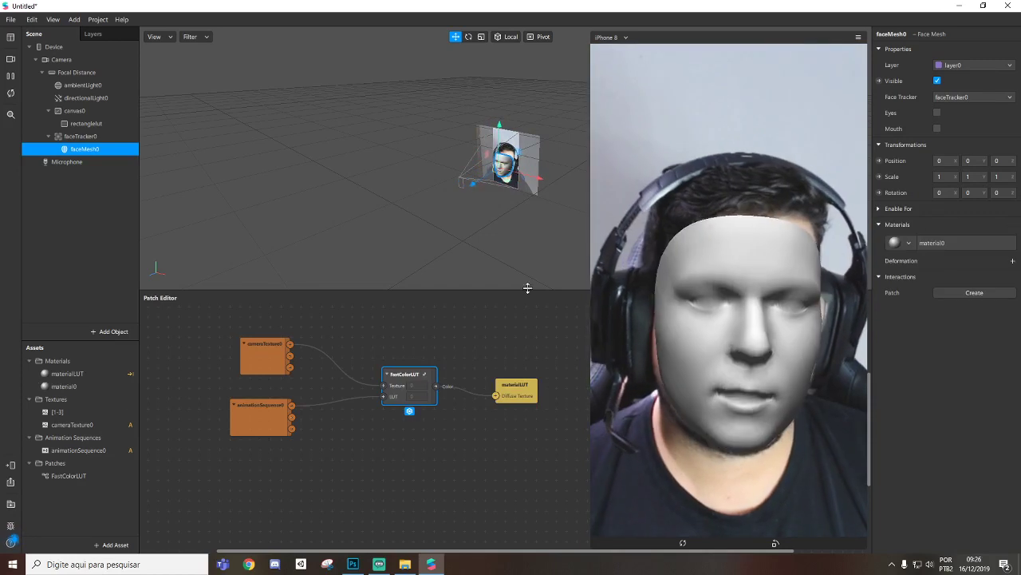
Rename the face mesh's new material as materialrosto and set its shader type to Flat
{"action": "double_click", "coordinate": [79, 389]}
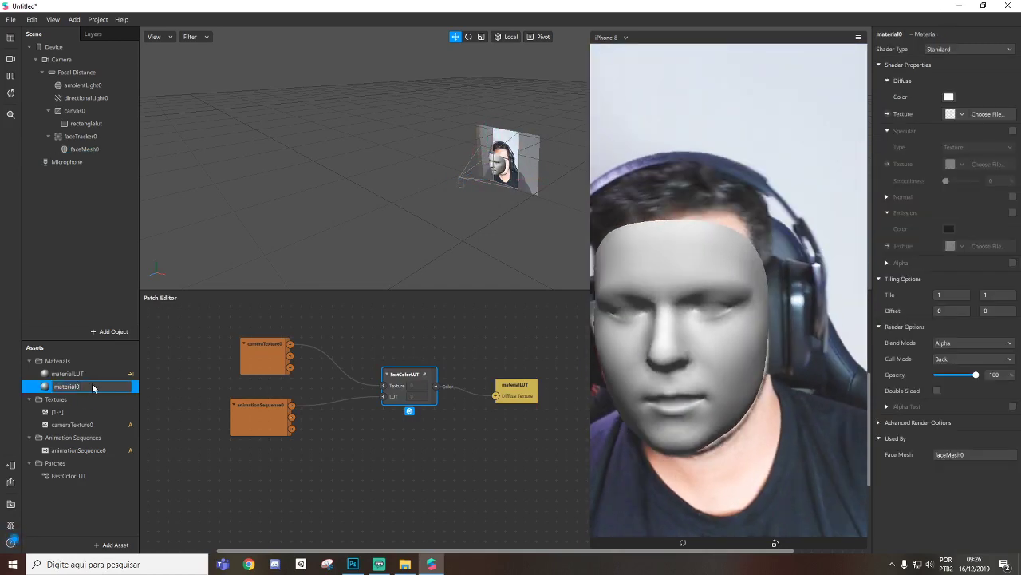
{"action": "type", "text": "rosto"}
{"action": "key", "text": "Return"}
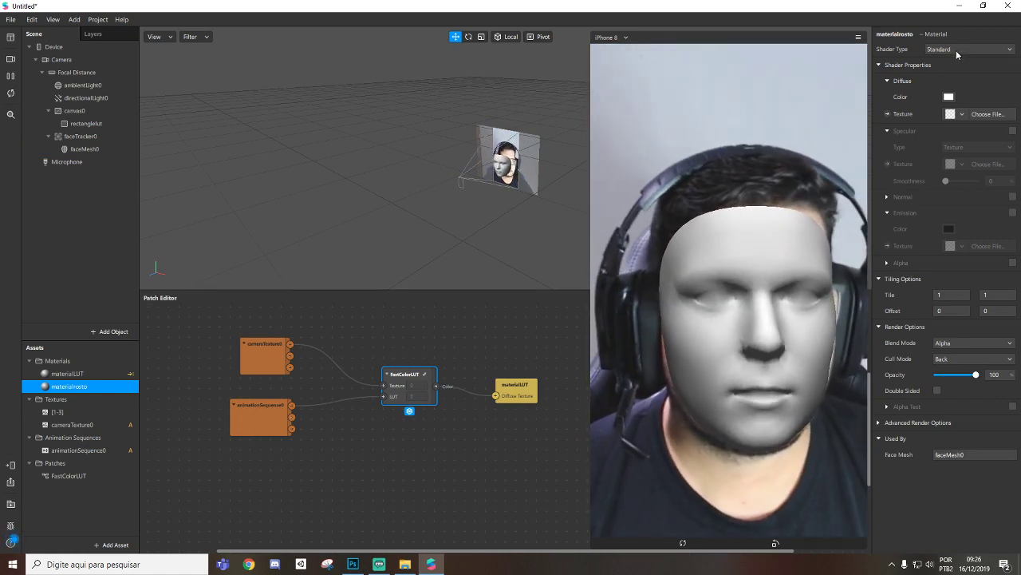
{"action": "left_click", "coordinate": [956, 51]}
{"action": "left_click", "coordinate": [945, 72]}
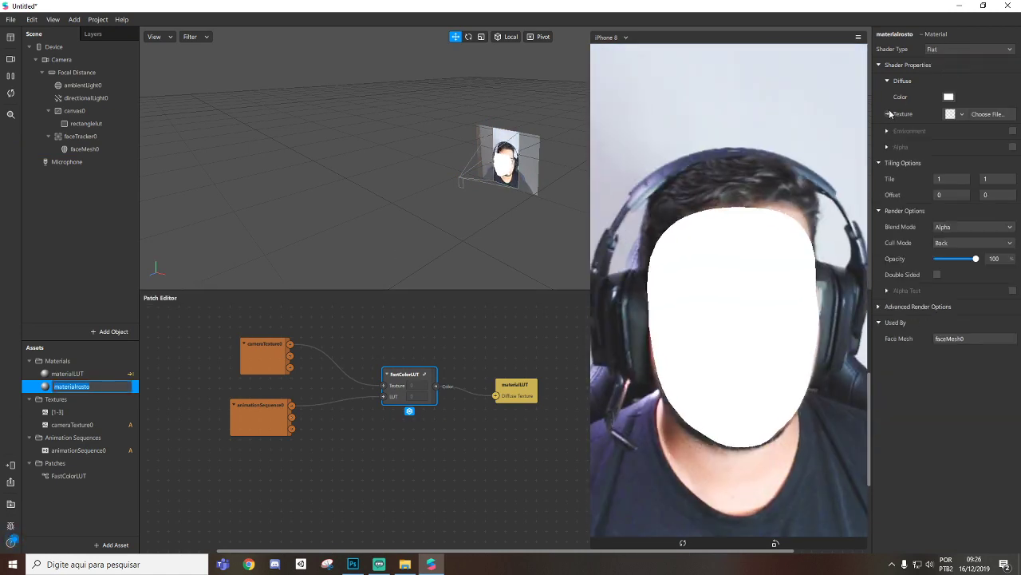
Create a patch for materialrosto's diffuse texture and align it below the materialLUT patch with space between them
{"action": "left_click", "coordinate": [887, 114]}
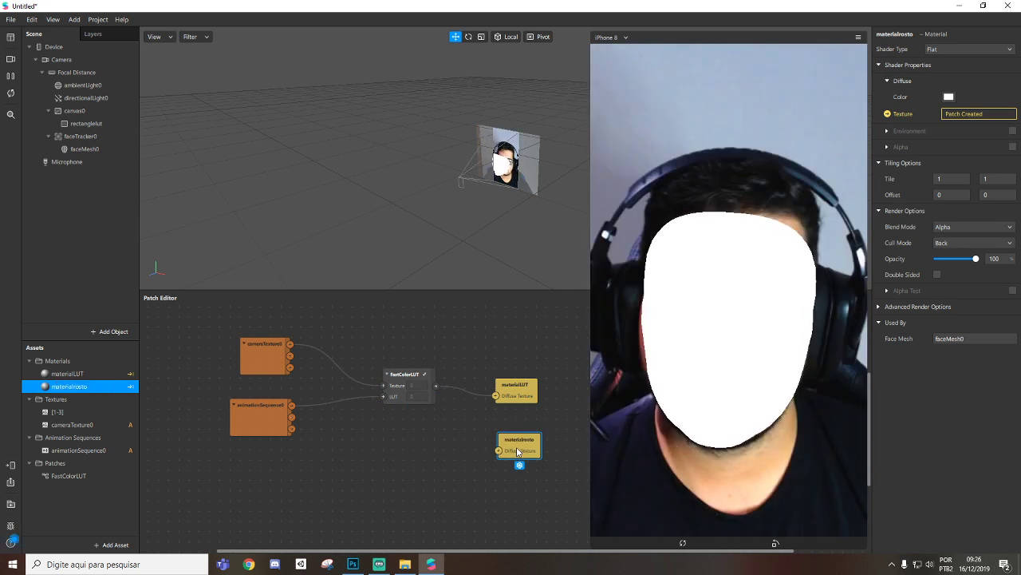
{"action": "left_click_drag", "start_coordinate": [527, 451], "coordinate": [515, 459]}
{"action": "mouse_move", "coordinate": [523, 382]}
{"action": "left_mouse_down"}
{"action": "mouse_move", "coordinate": [499, 368]}
{"action": "mouse_move", "coordinate": [522, 362]}
{"action": "left_mouse_up"}
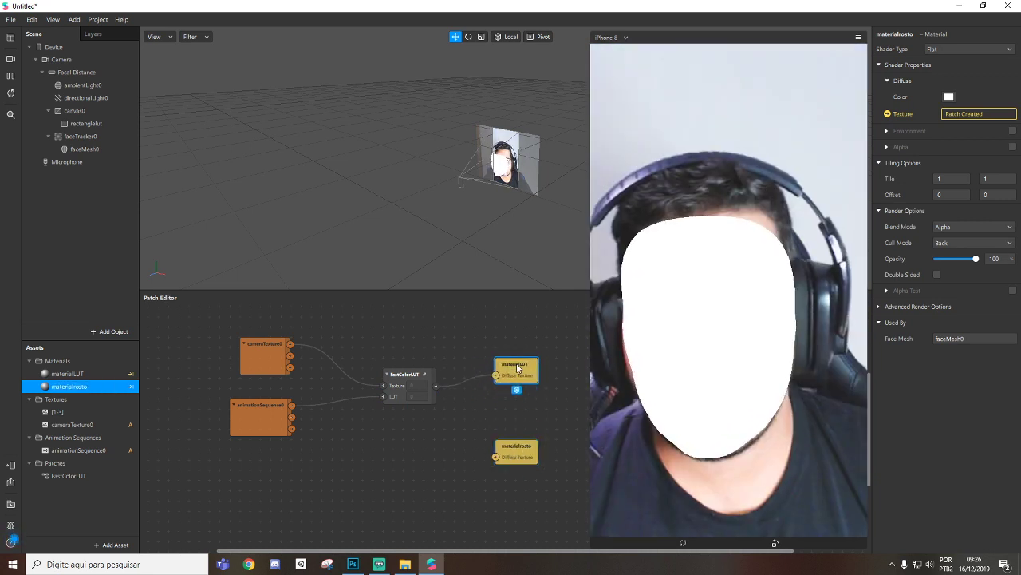
{"action": "left_click", "coordinate": [514, 453]}
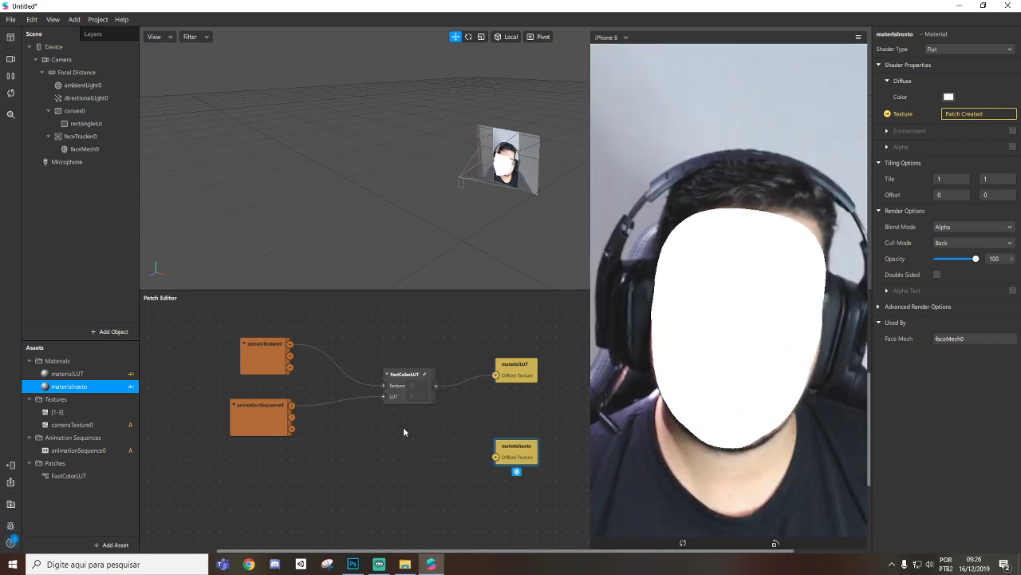
Duplicate the FastColorLUT patch below the original, then spread the cameraTexture0 and animationSequence0 patches apart
{"action": "left_click", "coordinate": [410, 382]}
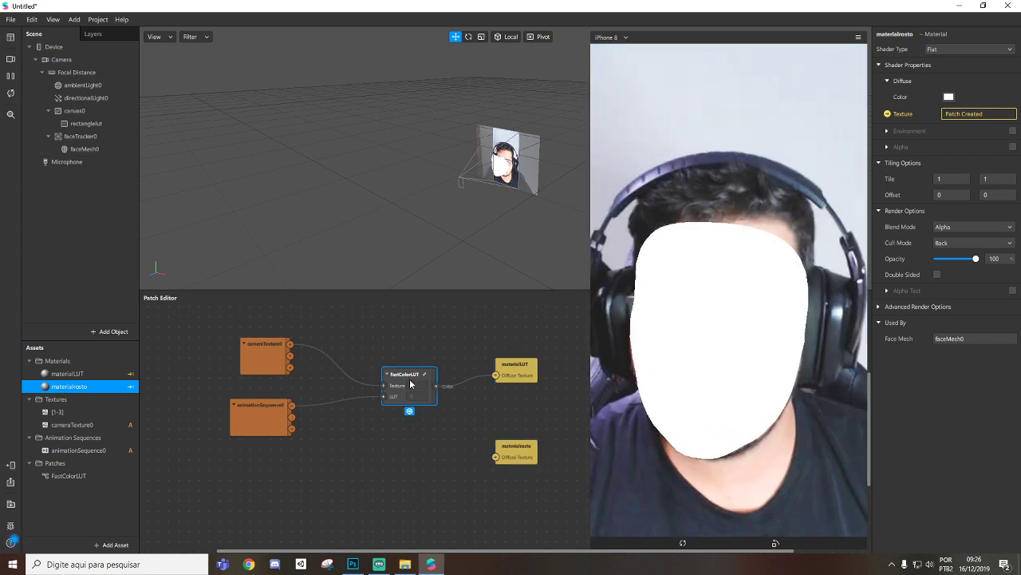
{"action": "right_click", "coordinate": [410, 382]}
{"action": "left_click", "coordinate": [427, 419]}
{"action": "left_click_drag", "start_coordinate": [397, 444], "coordinate": [408, 448]}
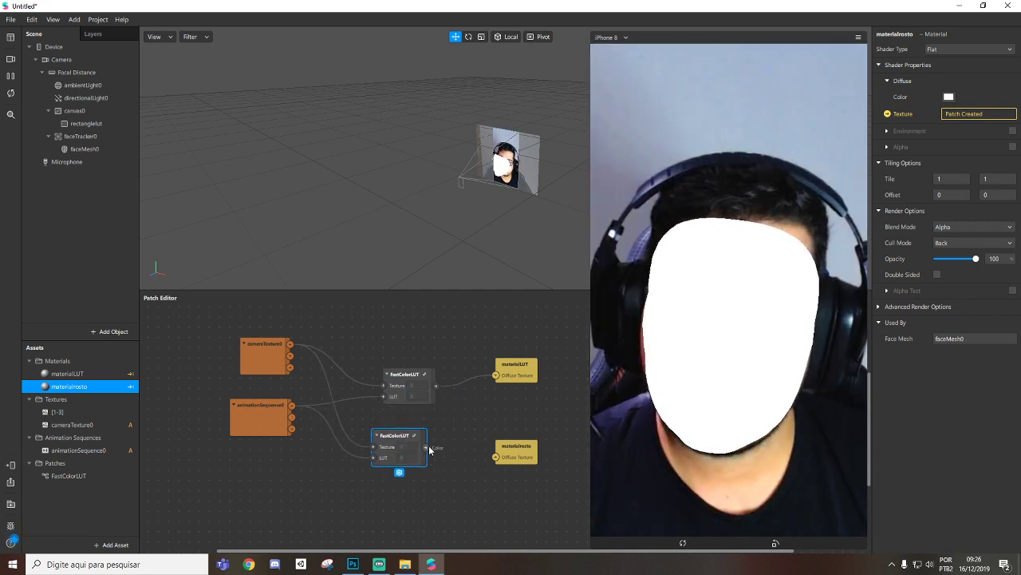
{"action": "left_click_drag", "start_coordinate": [258, 412], "coordinate": [258, 451]}
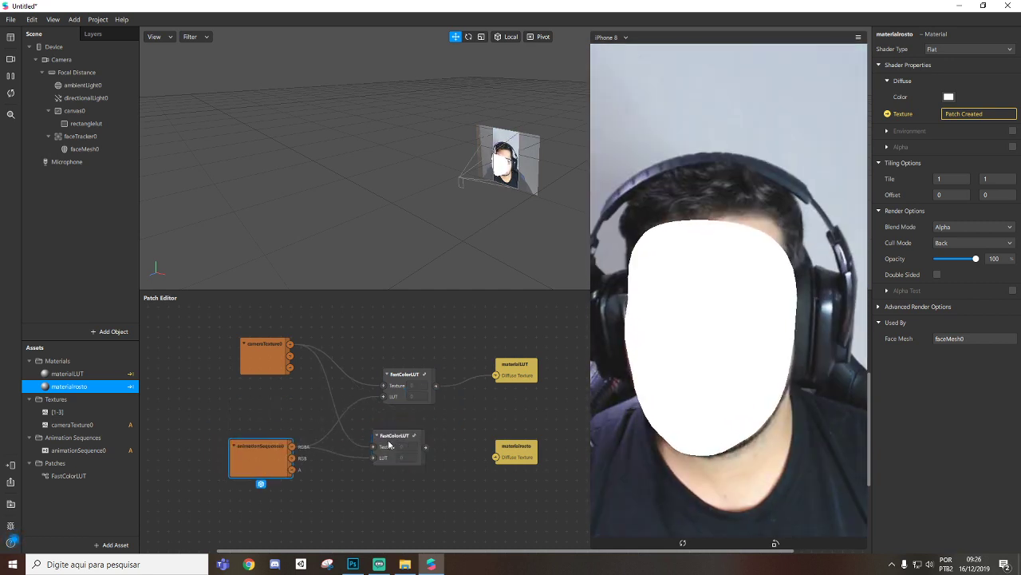
{"action": "left_click_drag", "start_coordinate": [247, 350], "coordinate": [246, 338]}
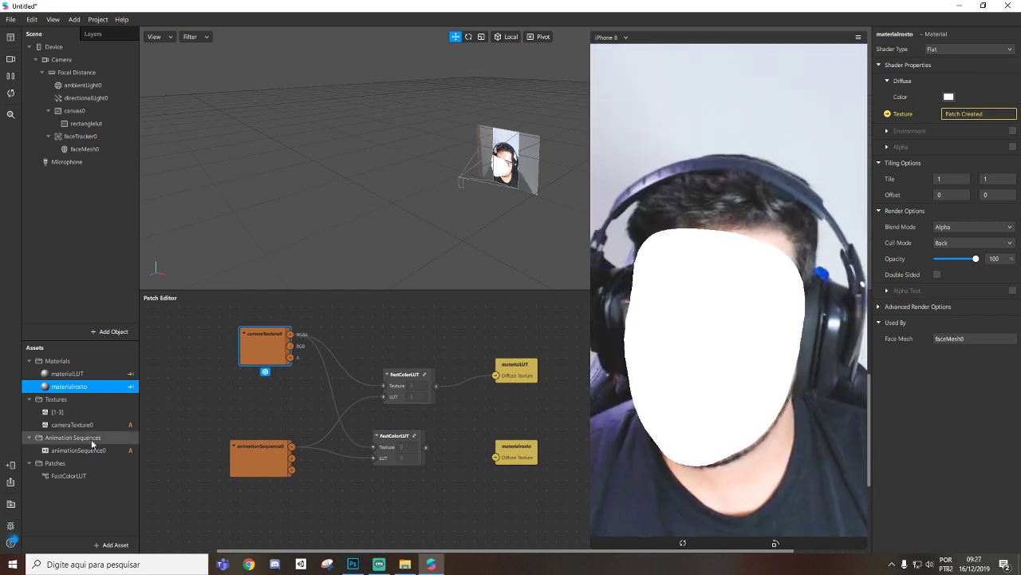
Add a texture extraction to faceTracker0 and place the faceTracker0 Texture in the Patch Editor
{"action": "left_click", "coordinate": [93, 138]}
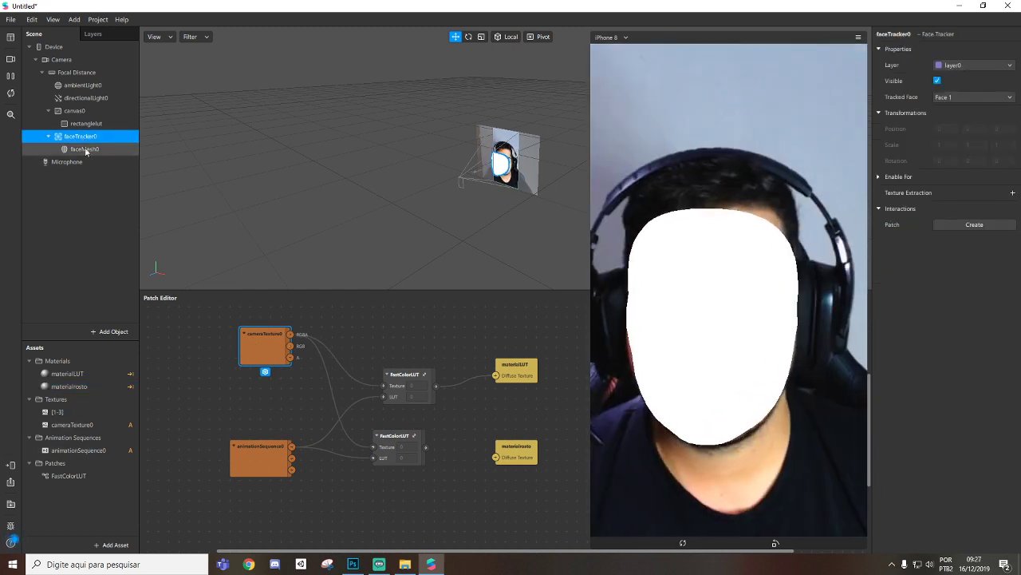
{"action": "left_click", "coordinate": [1012, 193]}
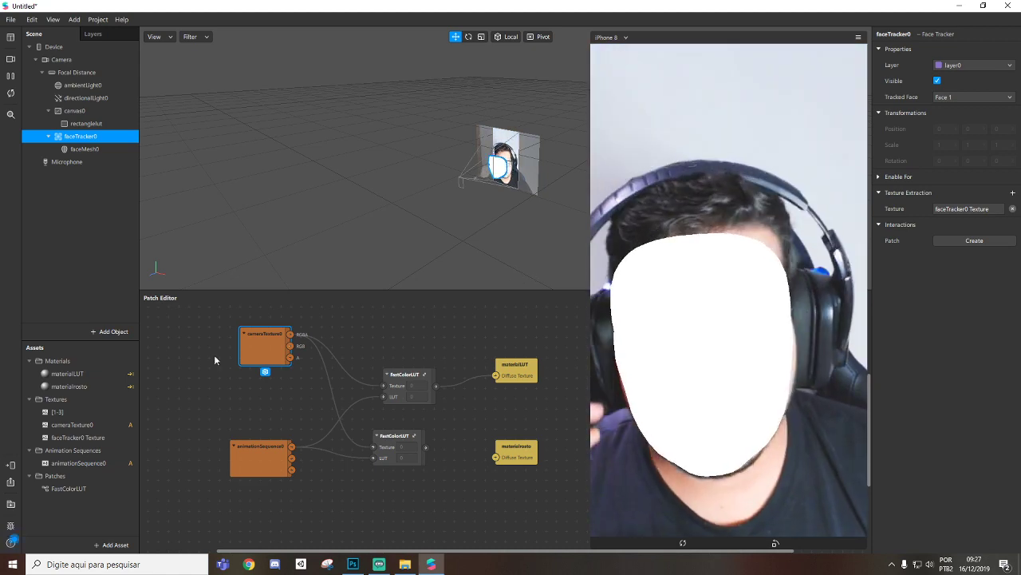
{"action": "left_click_drag", "start_coordinate": [78, 438], "coordinate": [240, 419]}
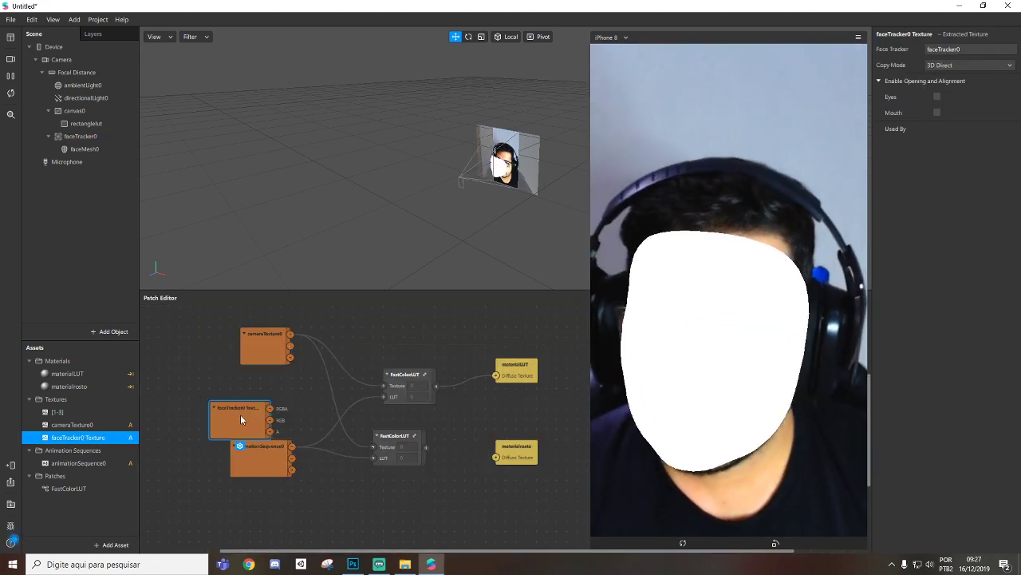
Space out the faceTracker0 Texture and animationSequence0 patches, and wire faceTracker0 Texture through the second FastColorLUT into materialrosto
{"action": "left_click_drag", "start_coordinate": [250, 476], "coordinate": [251, 487]}
{"action": "left_click_drag", "start_coordinate": [239, 418], "coordinate": [250, 427]}
{"action": "left_click_drag", "start_coordinate": [254, 475], "coordinate": [254, 495]}
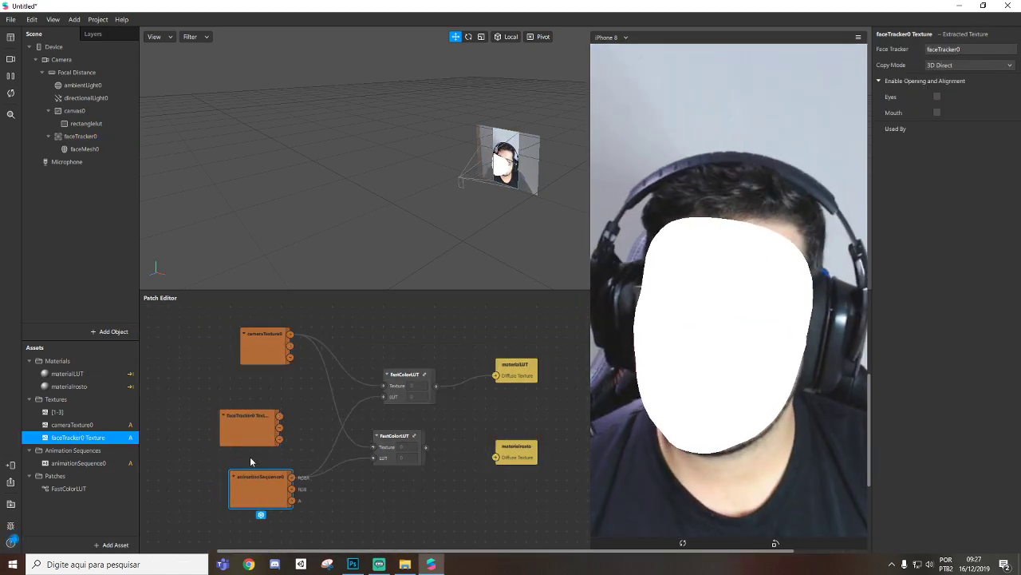
{"action": "left_click_drag", "start_coordinate": [379, 454], "coordinate": [496, 456]}
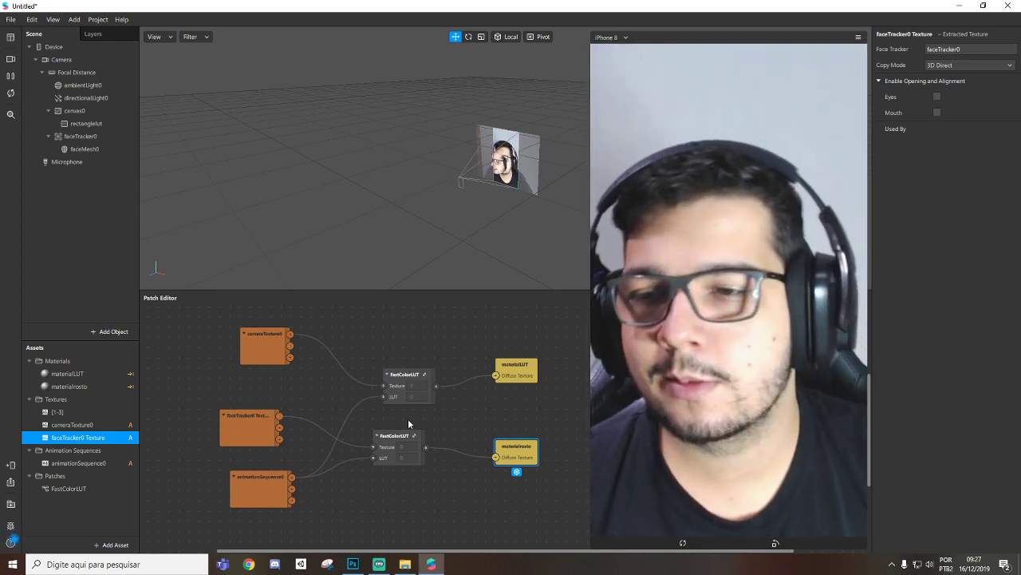
{"action": "left_click", "coordinate": [70, 386]}
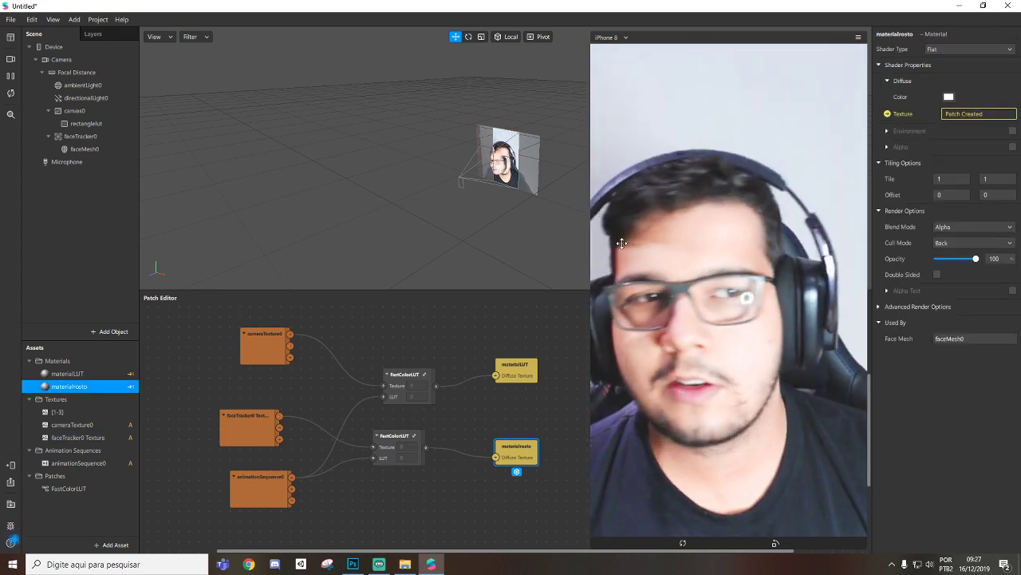
Switch to File Explorer, find faceMeshMask by searching Downloads for "facemesh", and import it into the Spark AR Studio assets
{"action": "left_click", "coordinate": [404, 564]}
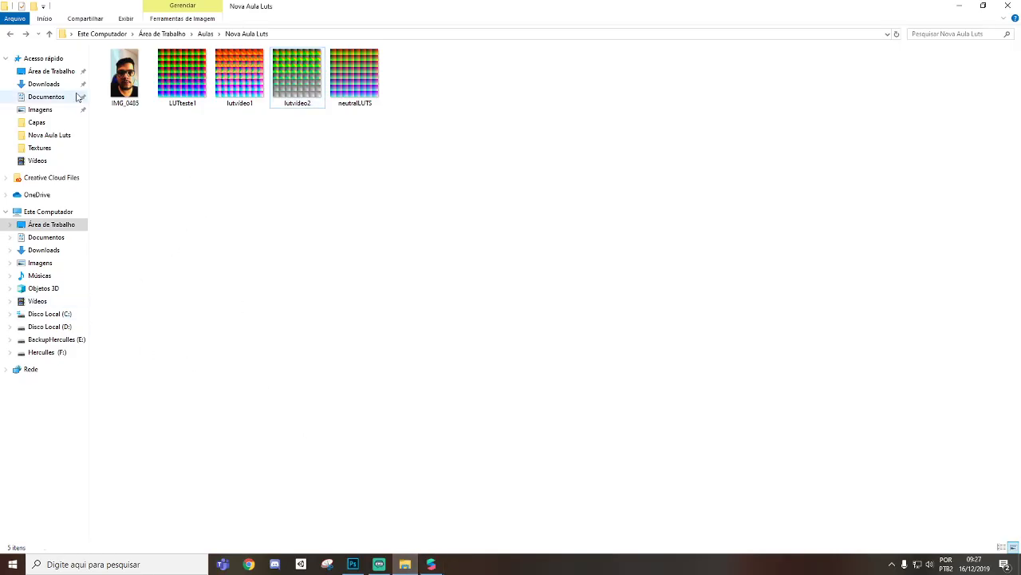
{"action": "left_click", "coordinate": [39, 88]}
{"action": "left_click", "coordinate": [934, 33]}
{"action": "type", "text": "f"}
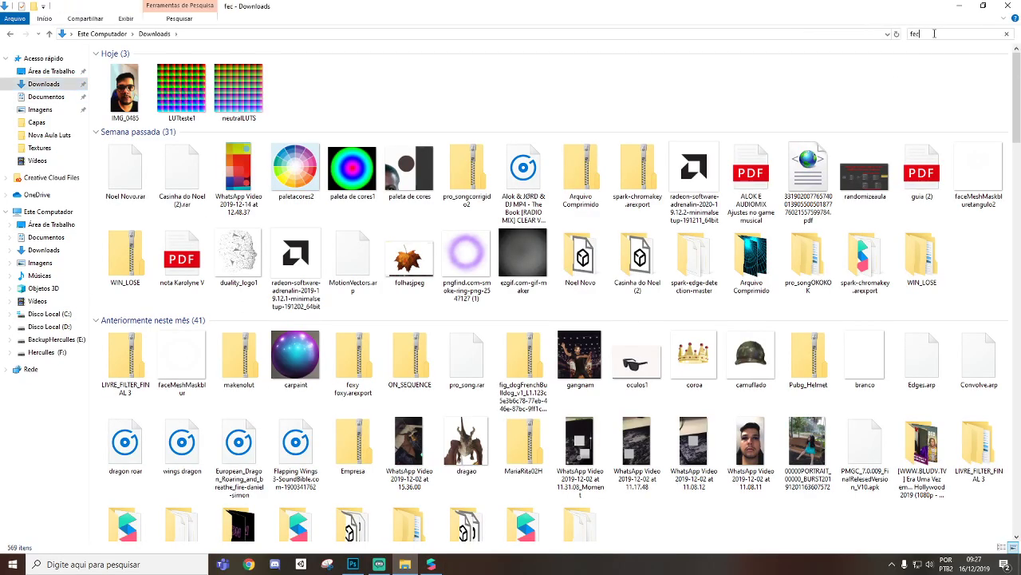
{"action": "type", "text": "acem"}
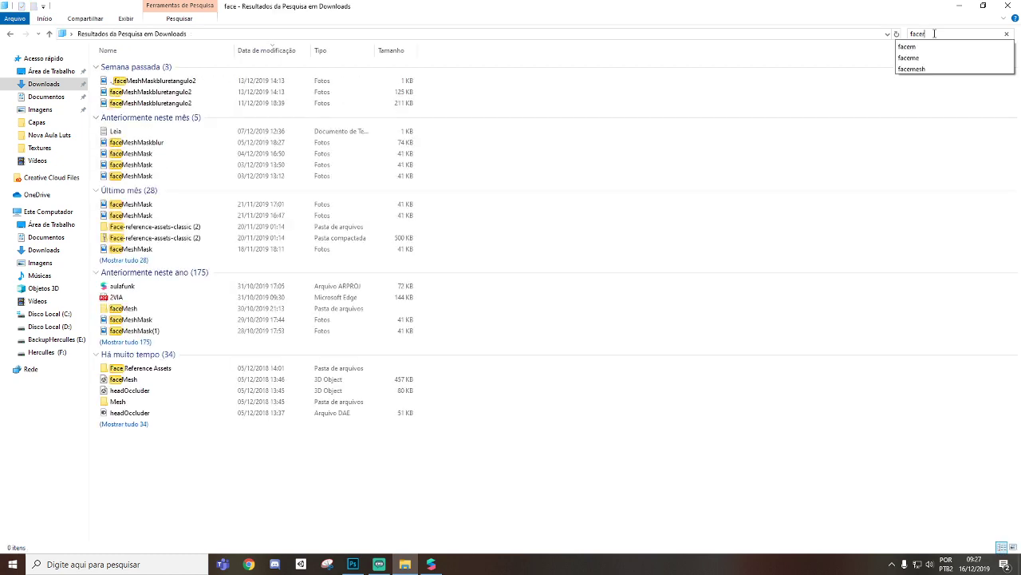
{"action": "key", "text": "BackSpace"}
{"action": "type", "text": "refe"}
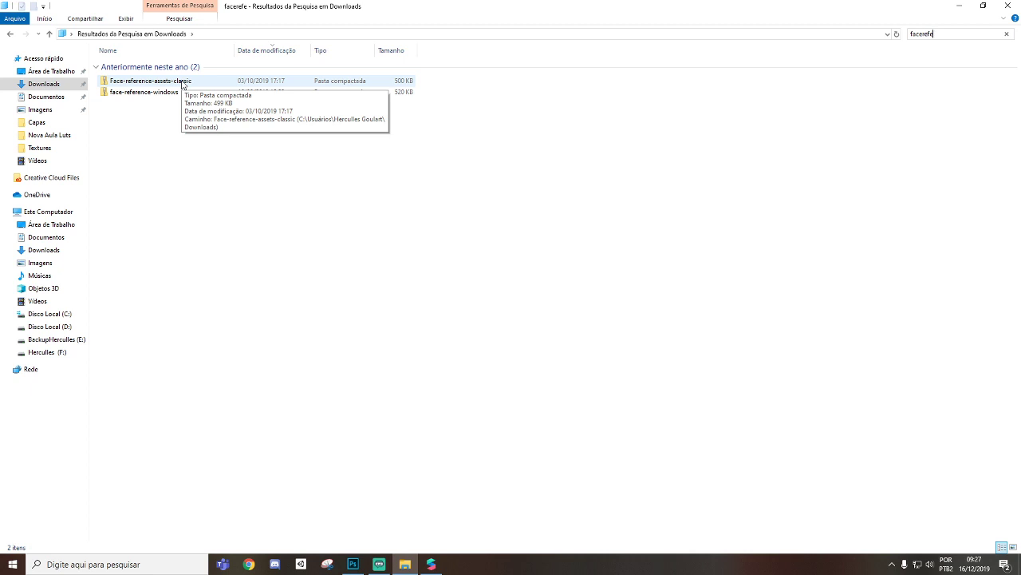
{"action": "key", "text": "BackSpace"}
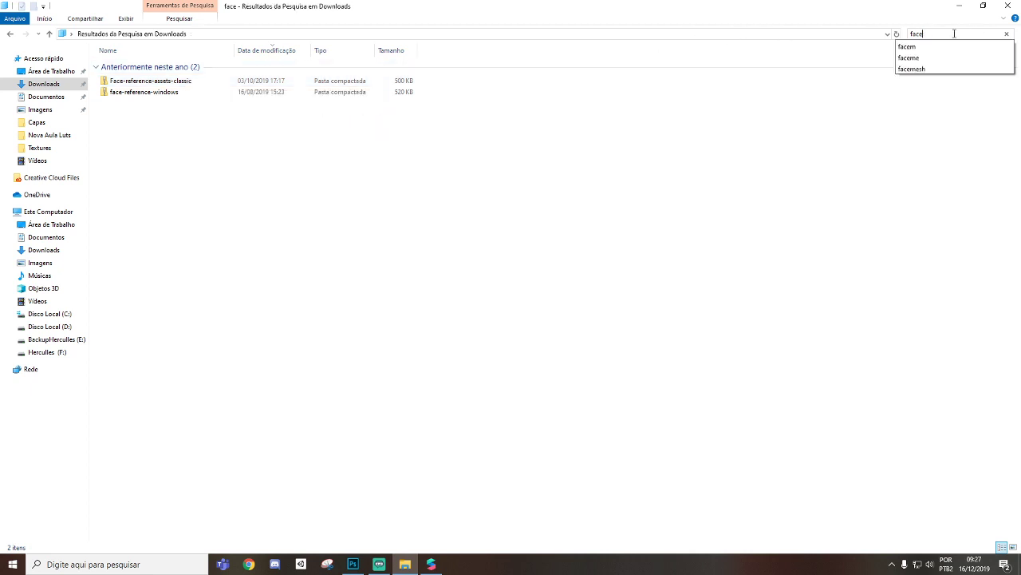
{"action": "type", "text": "mesh"}
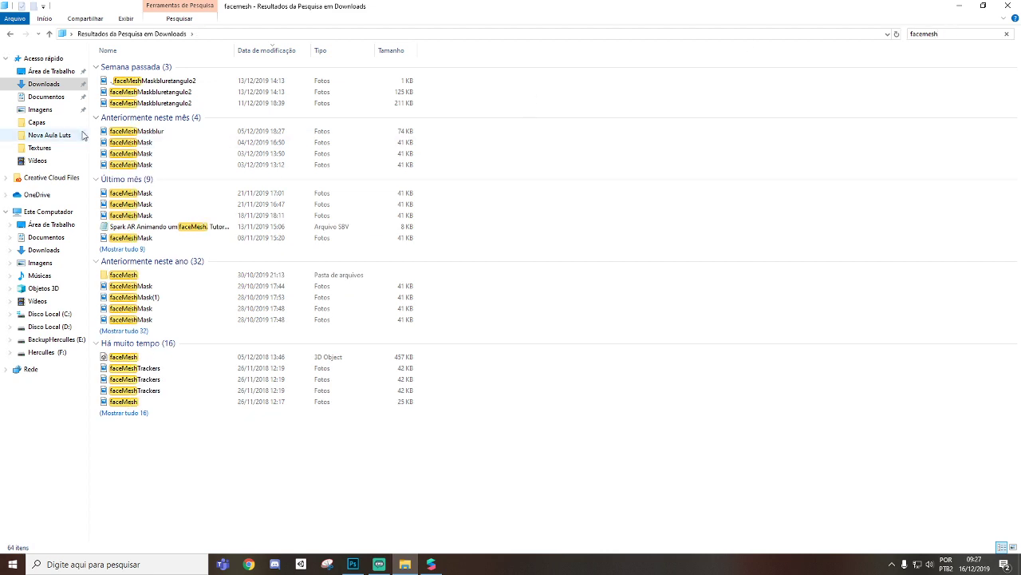
{"action": "left_click", "coordinate": [138, 144]}
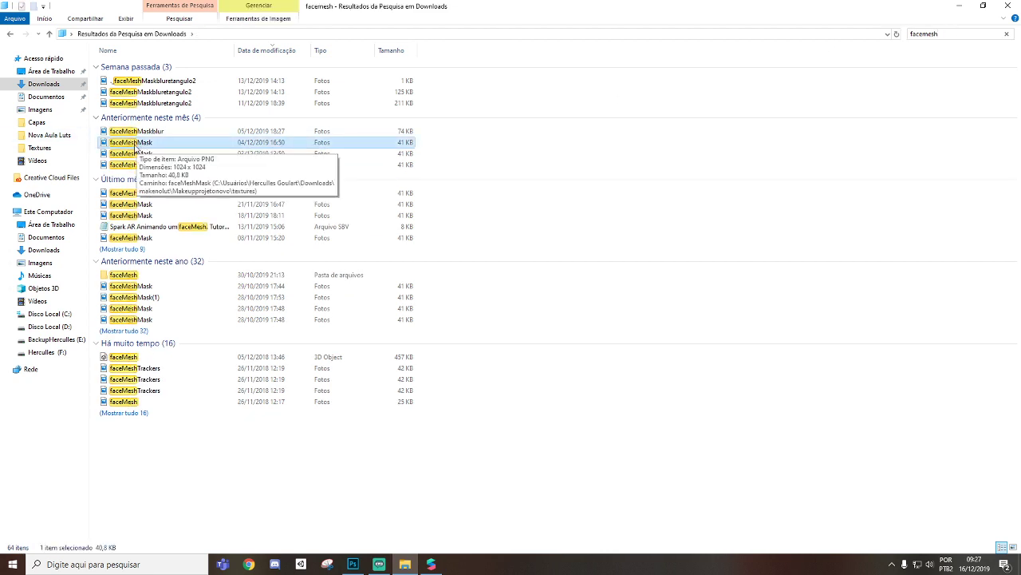
{"action": "left_click_drag", "start_coordinate": [141, 149], "coordinate": [88, 514]}
{"action": "key", "text": "alt+Tab"}
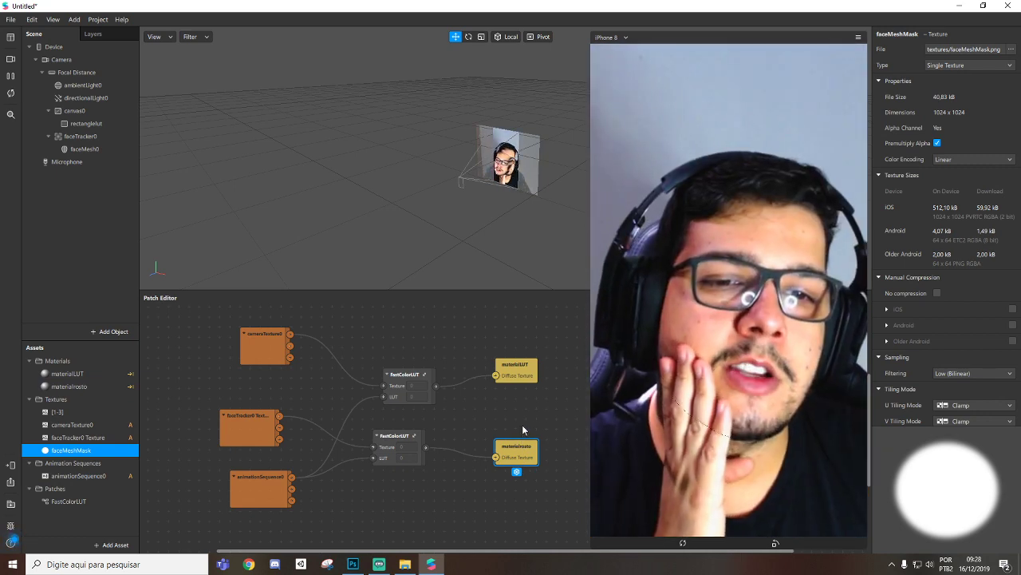
Enable Alpha on materialrosto and use faceMeshMask as its alpha texture
{"action": "left_click", "coordinate": [120, 386]}
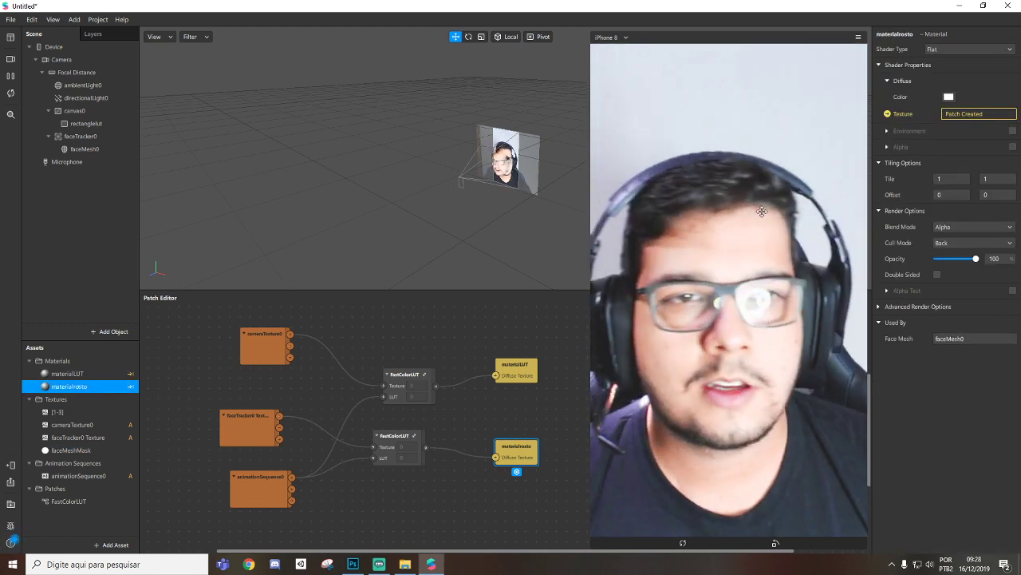
{"action": "left_click", "coordinate": [1013, 147]}
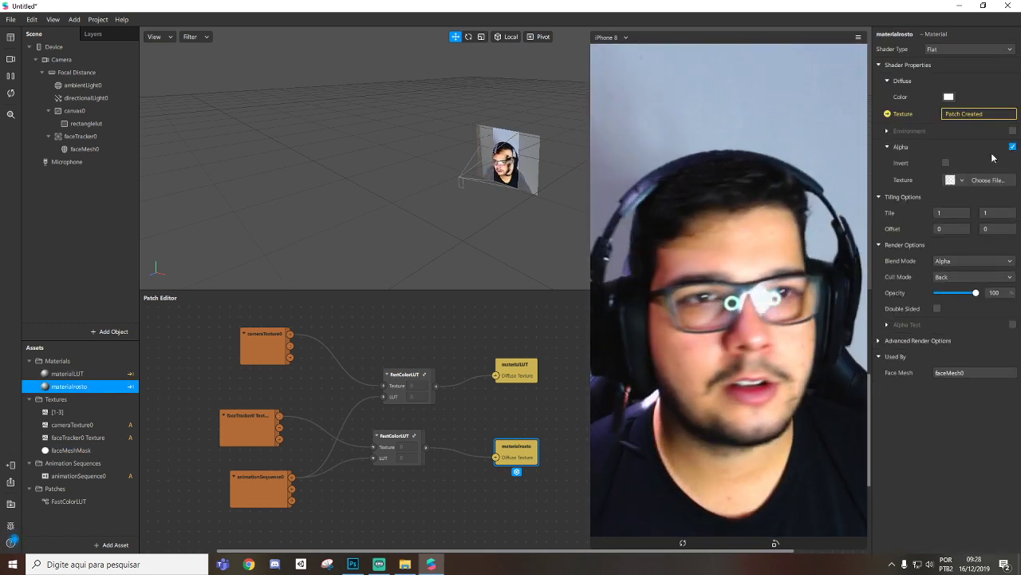
{"action": "left_click", "coordinate": [956, 180]}
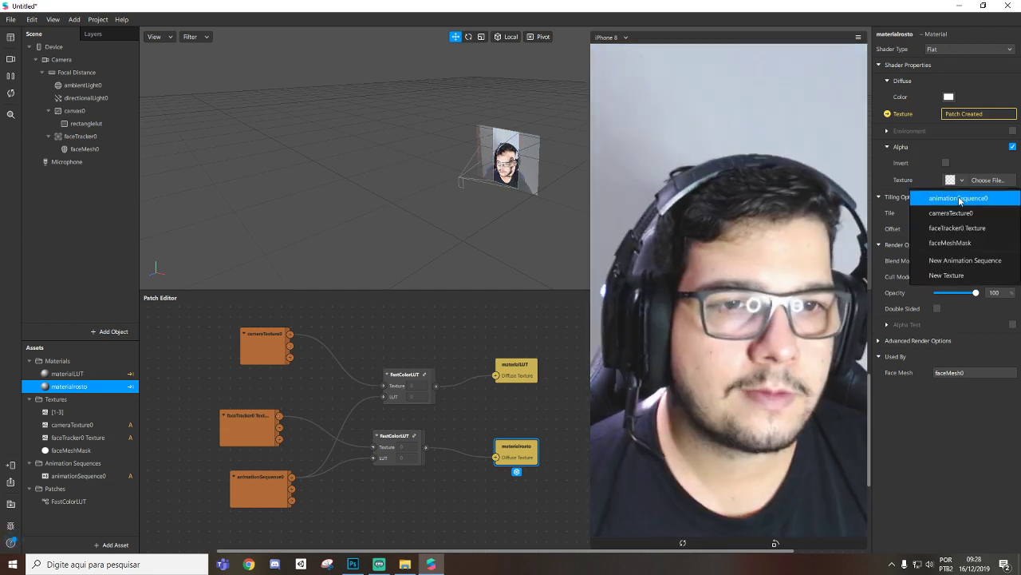
{"action": "left_click", "coordinate": [959, 244]}
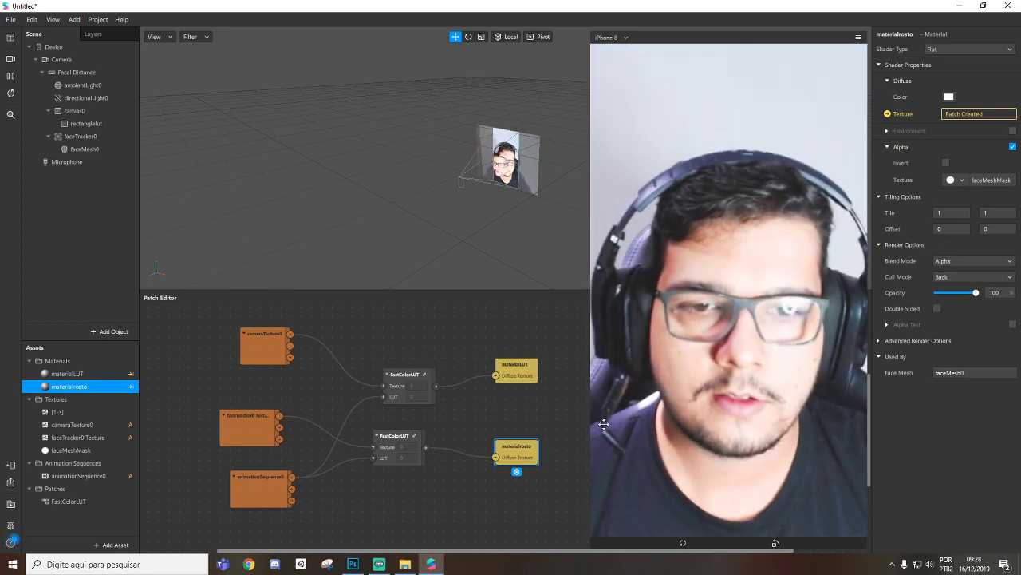
Shrink the device preview and realign the materialrosto, second FastColorLUT, faceTracker0 Texture and animationSequence0 patches
{"action": "left_click_drag", "start_coordinate": [604, 423], "coordinate": [613, 504]}
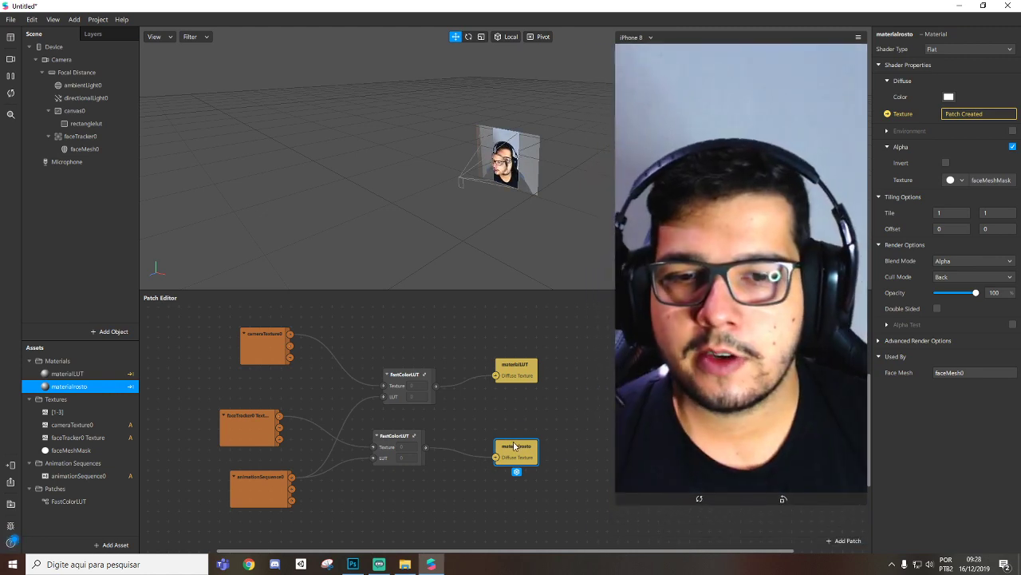
{"action": "left_click_drag", "start_coordinate": [515, 446], "coordinate": [536, 436]}
{"action": "left_click", "coordinate": [249, 427]}
{"action": "left_click_drag", "start_coordinate": [249, 427], "coordinate": [258, 416]}
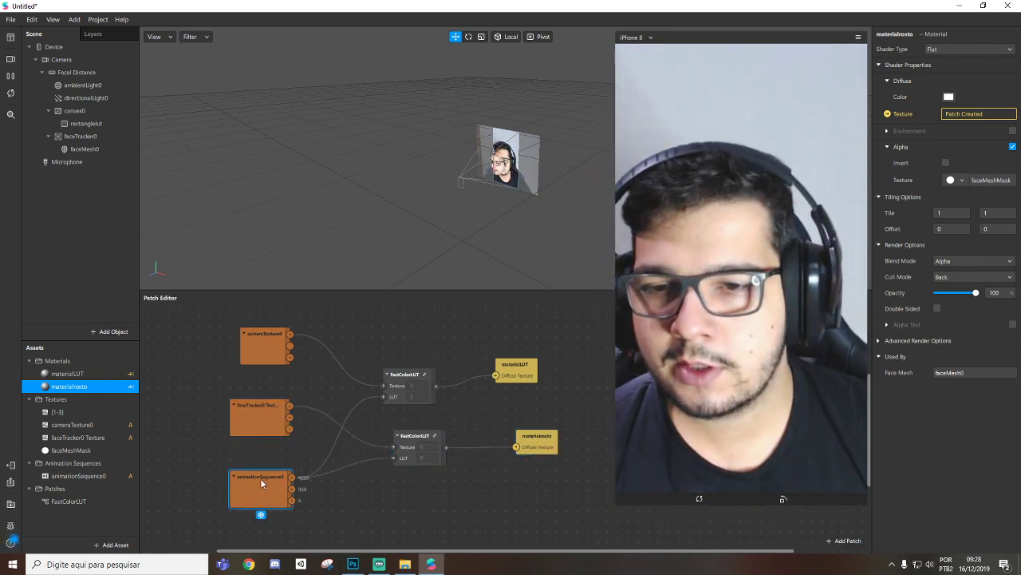
{"action": "left_click_drag", "start_coordinate": [260, 478], "coordinate": [250, 468]}
Add a Screen Tap patch and place it below animationSequence0
{"action": "scroll", "coordinate": [455, 471], "scroll_direction": "down", "scroll_amount": 5}
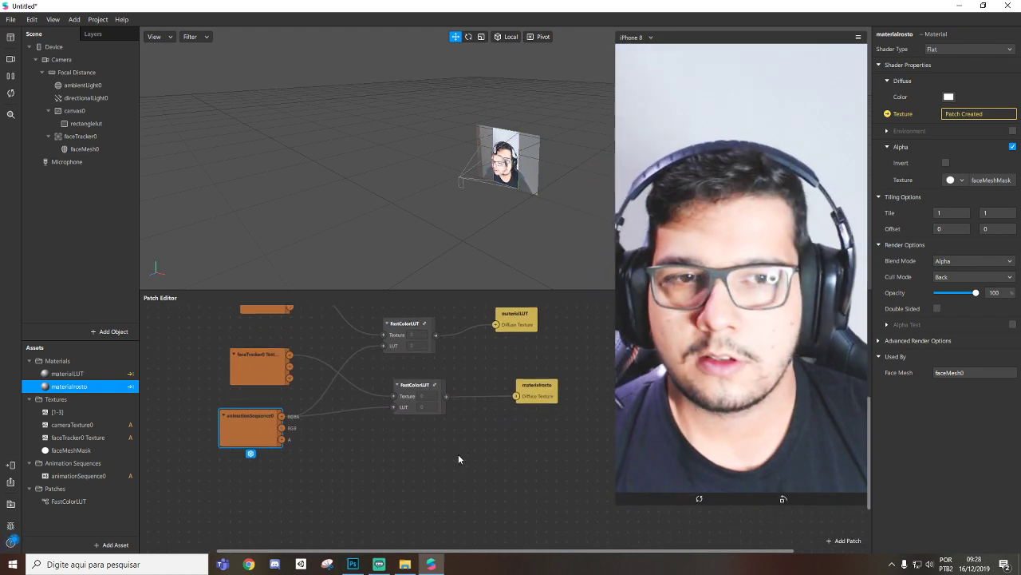
{"action": "double_click", "coordinate": [311, 428]}
{"action": "type", "text": "sc"}
{"action": "key", "text": "Down"}
{"action": "key", "text": "Down"}
{"action": "key", "text": "Down"}
{"action": "key", "text": "Down"}
{"action": "key", "text": "Down"}
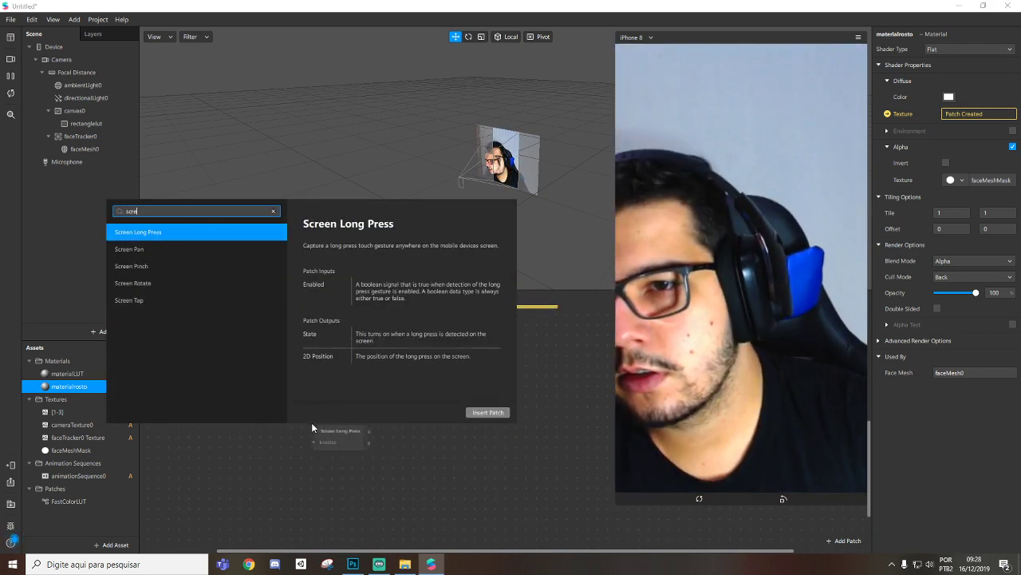
{"action": "key", "text": "Return"}
{"action": "left_click_drag", "start_coordinate": [348, 428], "coordinate": [286, 410]}
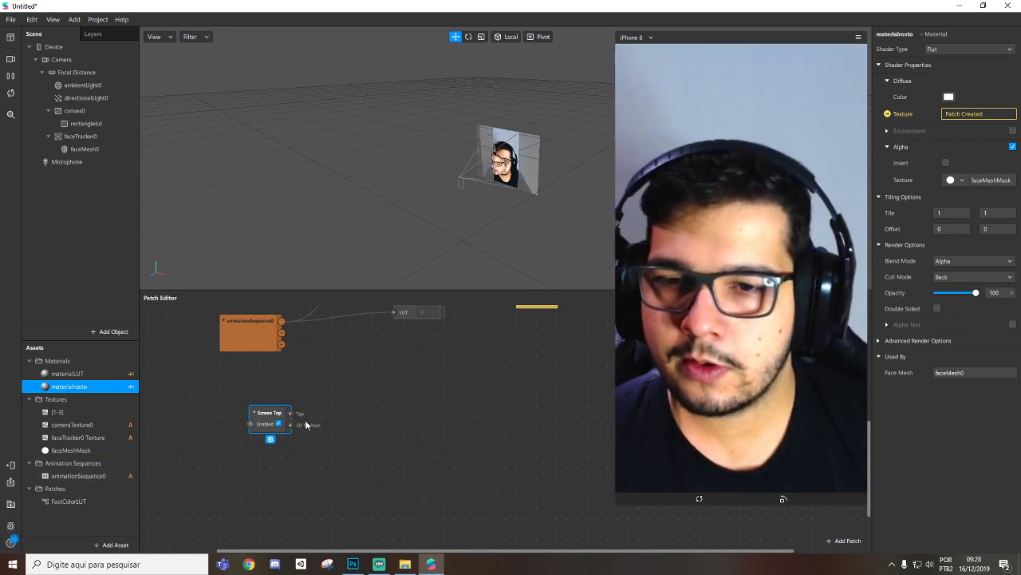
Add a Counter patch whose Increase input is fed by the Screen Tap patch's Tap output
{"action": "left_click_drag", "start_coordinate": [289, 413], "coordinate": [330, 406]}
{"action": "type", "text": "count"}
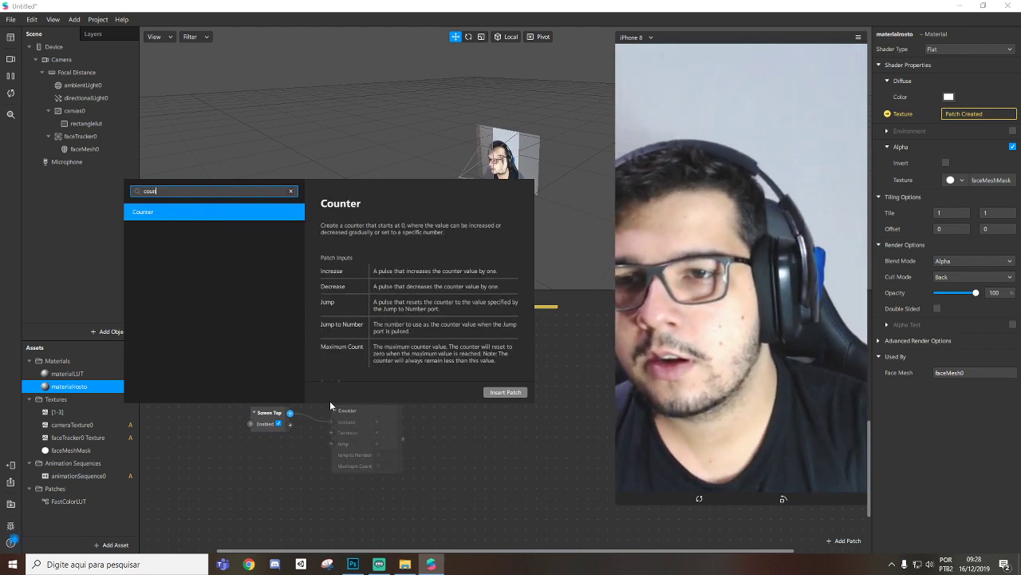
{"action": "key", "text": "Return"}
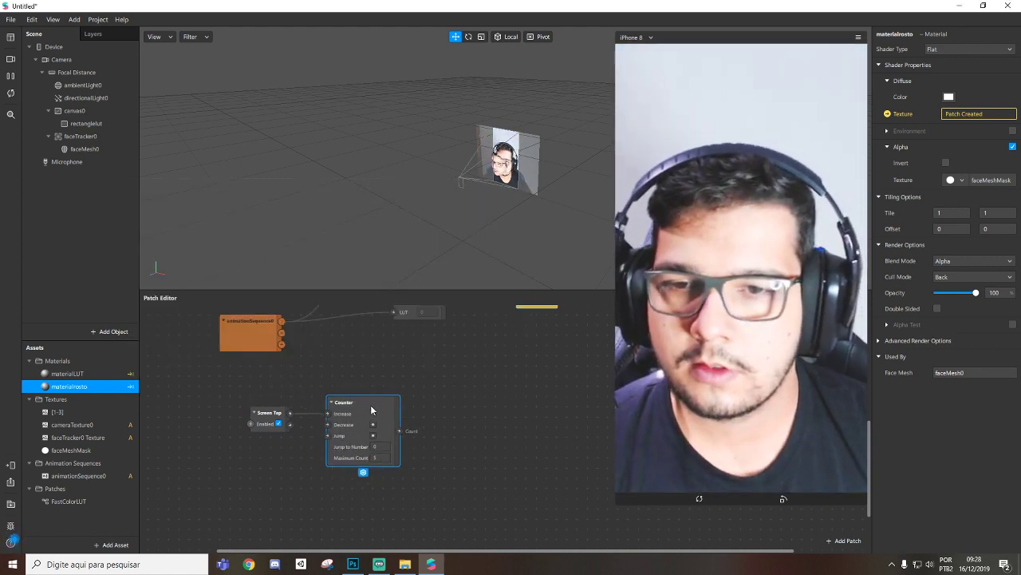
Create animationSequence0's Current Frame patch, drive it from the Counter with a maximum count of 3, and test a tap in the preview
{"action": "left_click", "coordinate": [92, 476]}
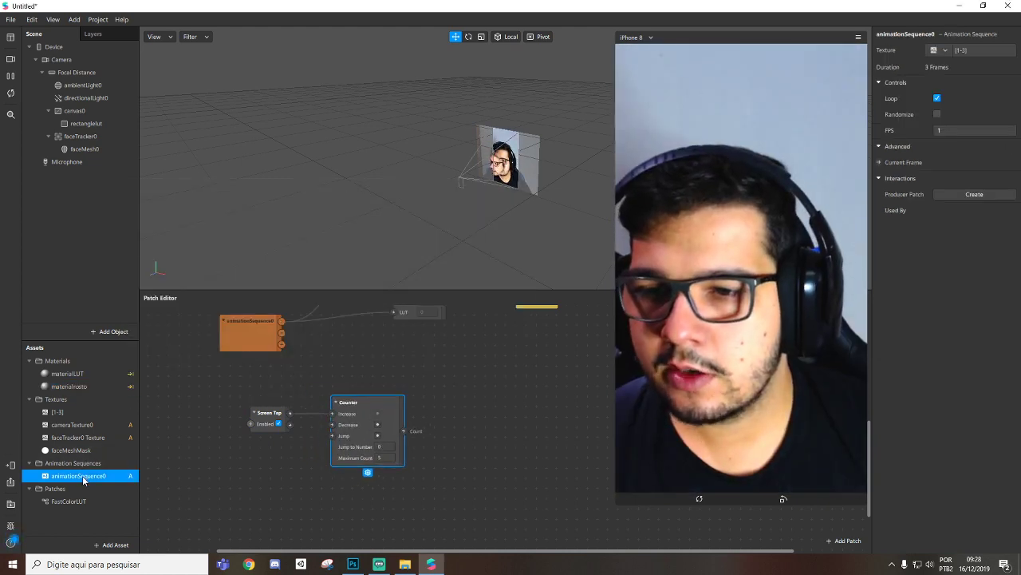
{"action": "left_click", "coordinate": [878, 162]}
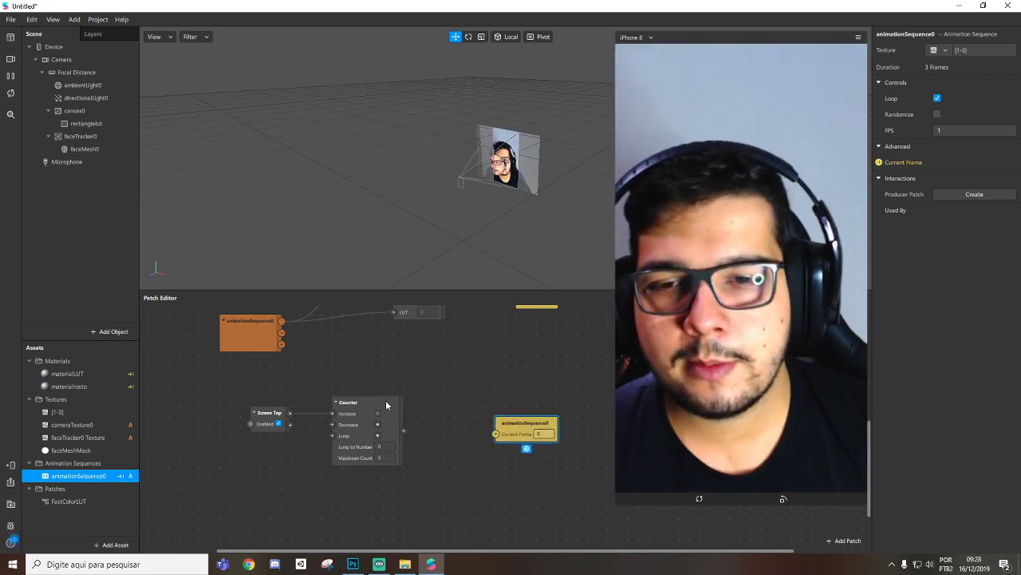
{"action": "left_click_drag", "start_coordinate": [496, 438], "coordinate": [495, 446]}
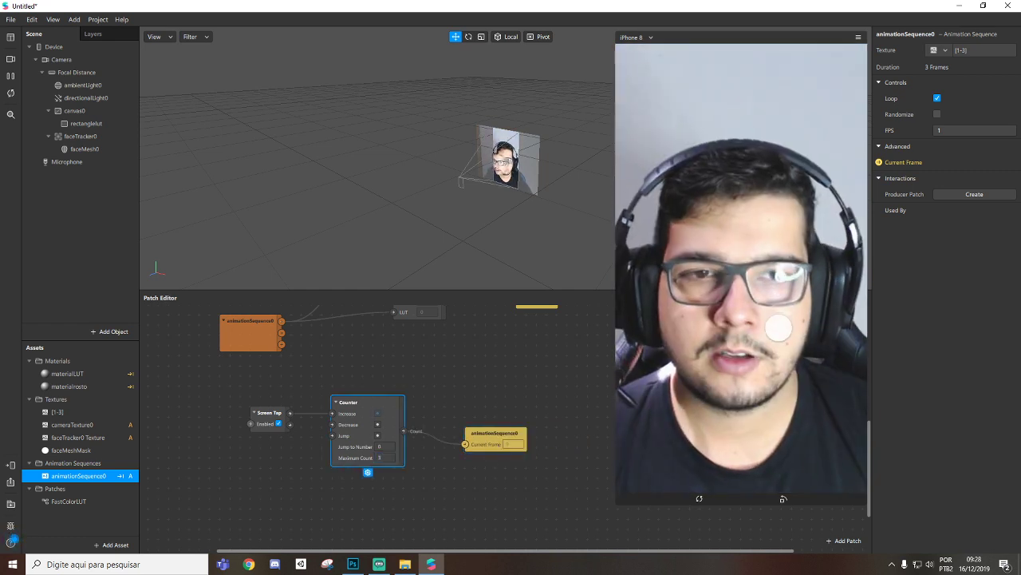
{"action": "left_click", "coordinate": [782, 341]}
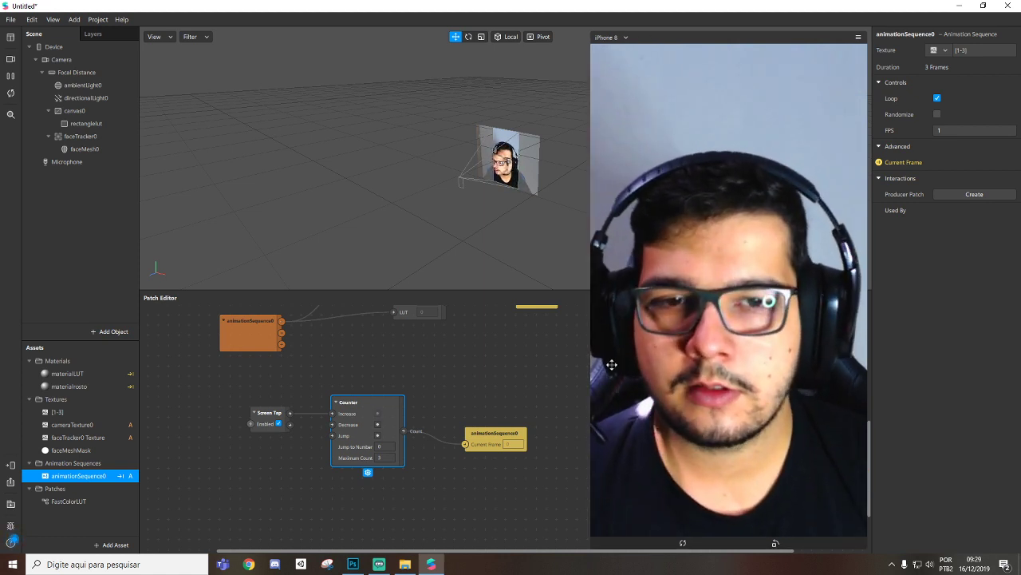
Add the Instructions capability to the project properties
{"action": "scroll", "coordinate": [343, 397], "scroll_direction": "down", "scroll_amount": 3}
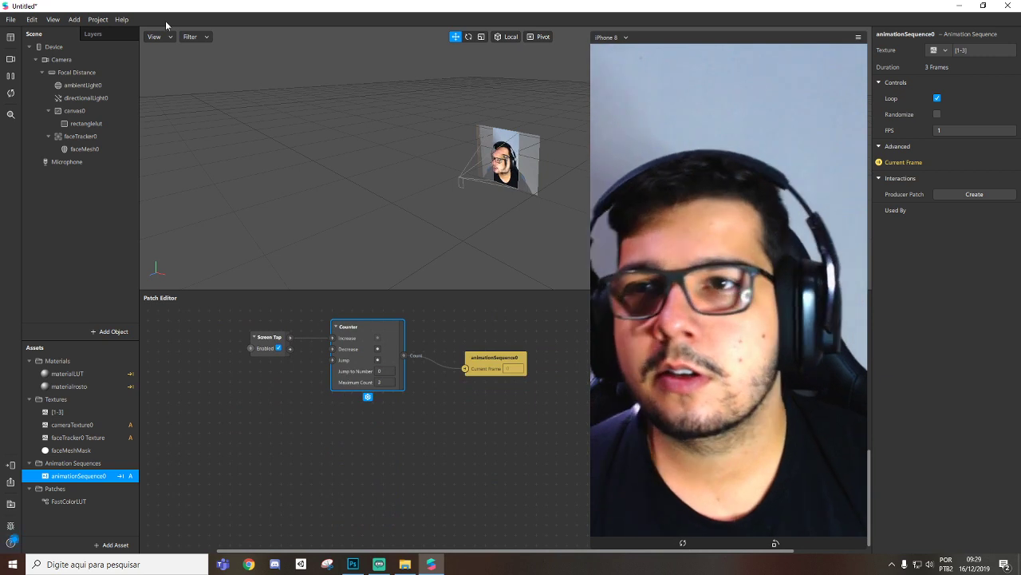
{"action": "left_click", "coordinate": [97, 20]}
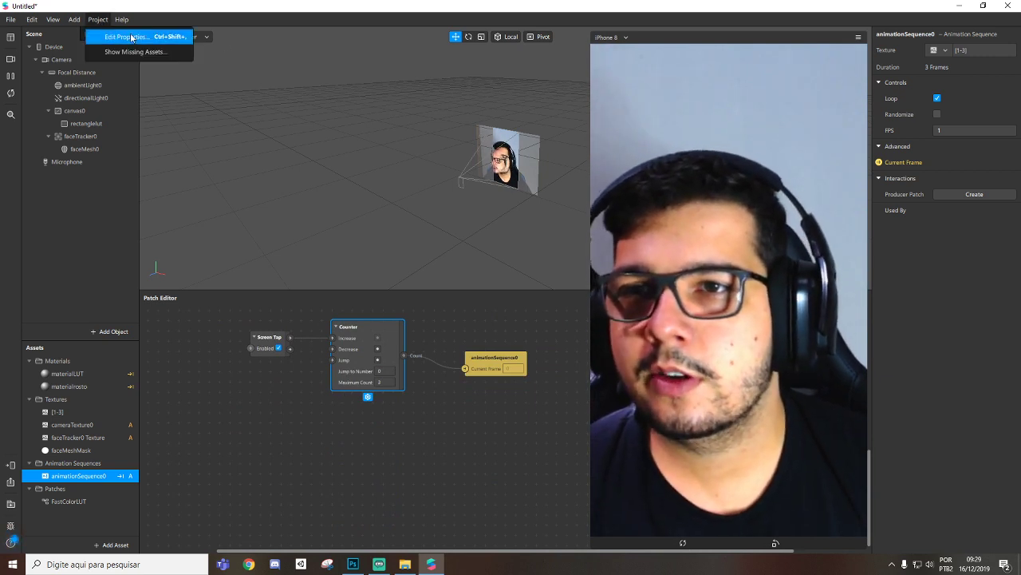
{"action": "left_click", "coordinate": [128, 36]}
{"action": "left_click", "coordinate": [339, 181]}
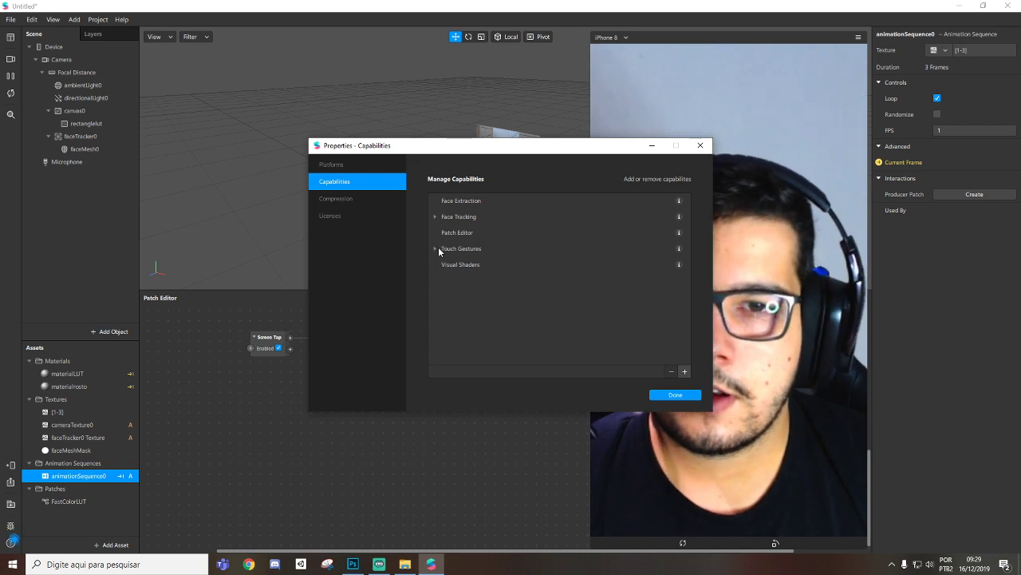
{"action": "left_click", "coordinate": [685, 372]}
{"action": "type", "text": "instru"}
{"action": "key", "text": "Return"}
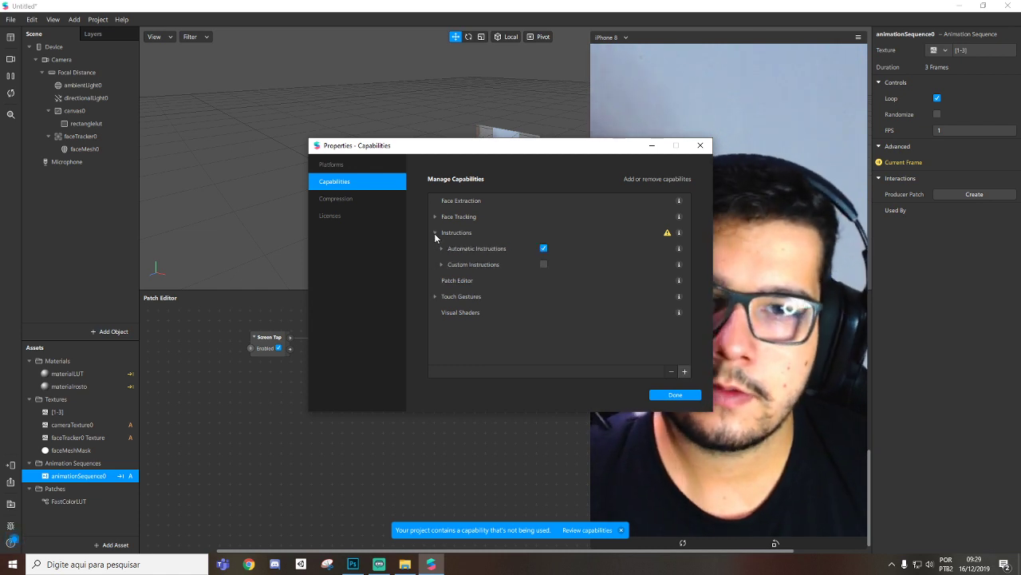
Add "Toque para alterar" as a custom instruction in the project's capabilities and leave the properties
{"action": "left_click", "coordinate": [441, 264]}
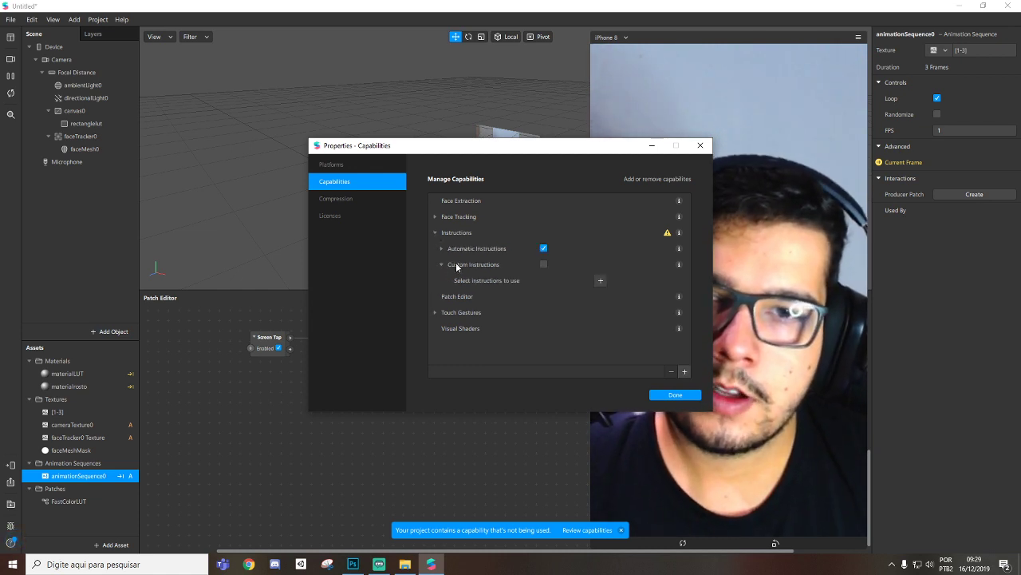
{"action": "left_click", "coordinate": [599, 281]}
{"action": "type", "text": "toq"}
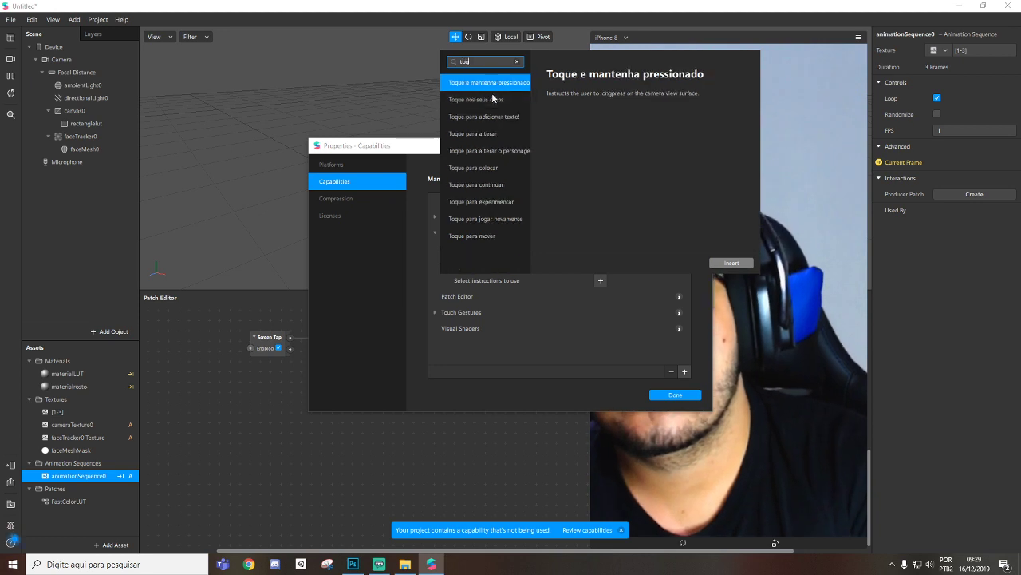
{"action": "type", "text": "ue para"}
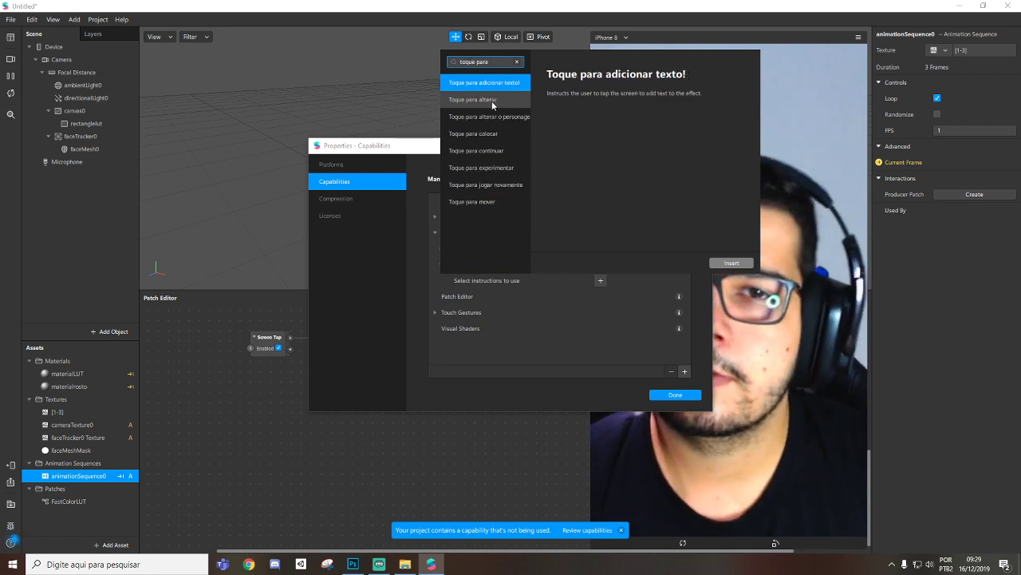
{"action": "left_click", "coordinate": [491, 101]}
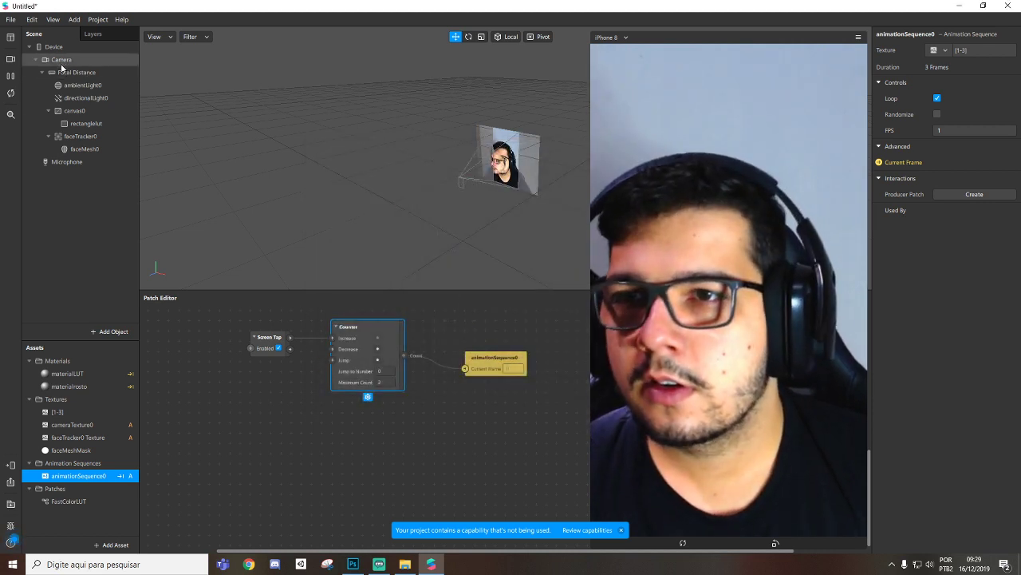
Create the Device's Custom Instruction patch and add a Runtime patch near it
{"action": "left_click", "coordinate": [52, 48]}
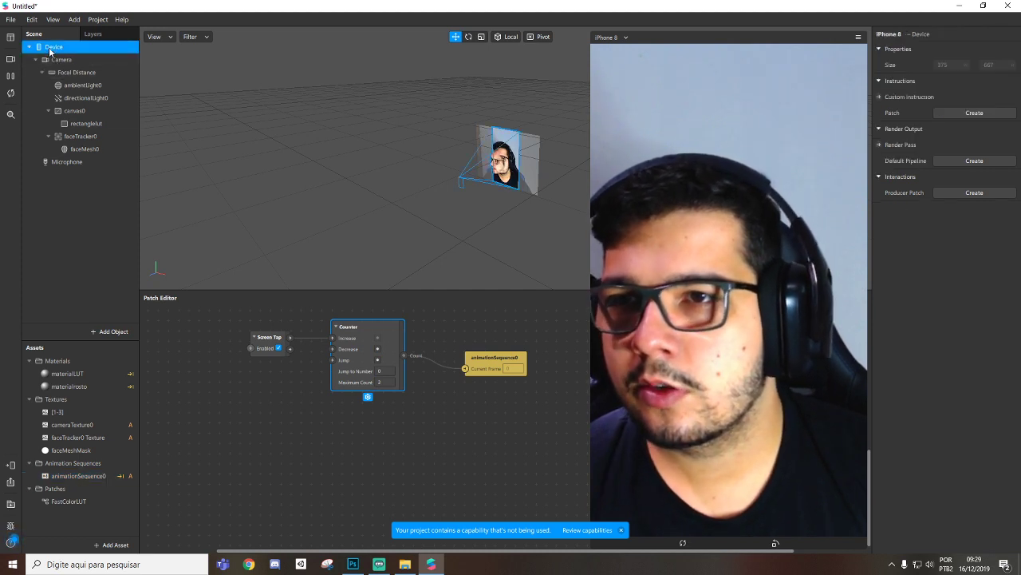
{"action": "left_click", "coordinate": [879, 97]}
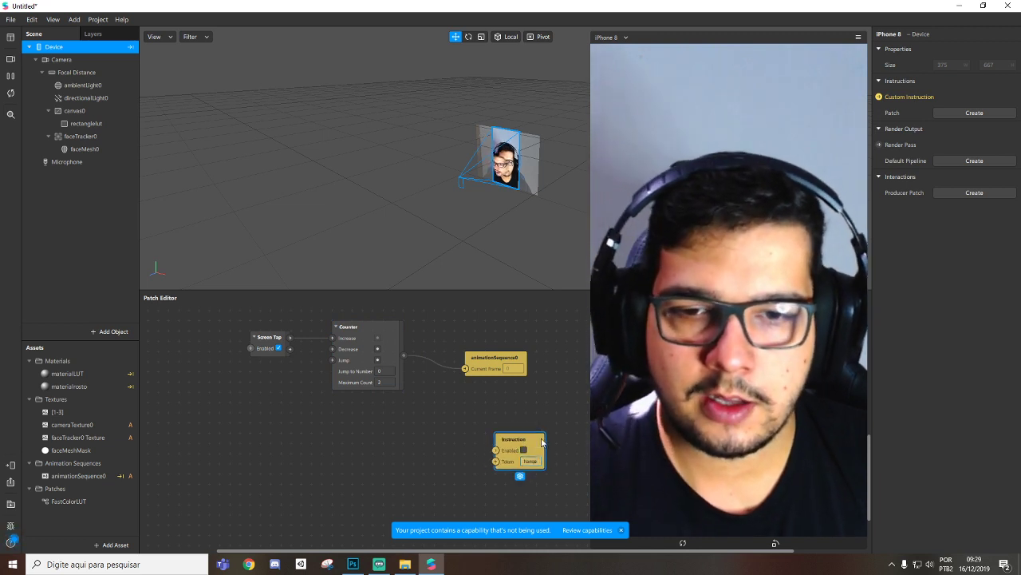
{"action": "double_click", "coordinate": [301, 468]}
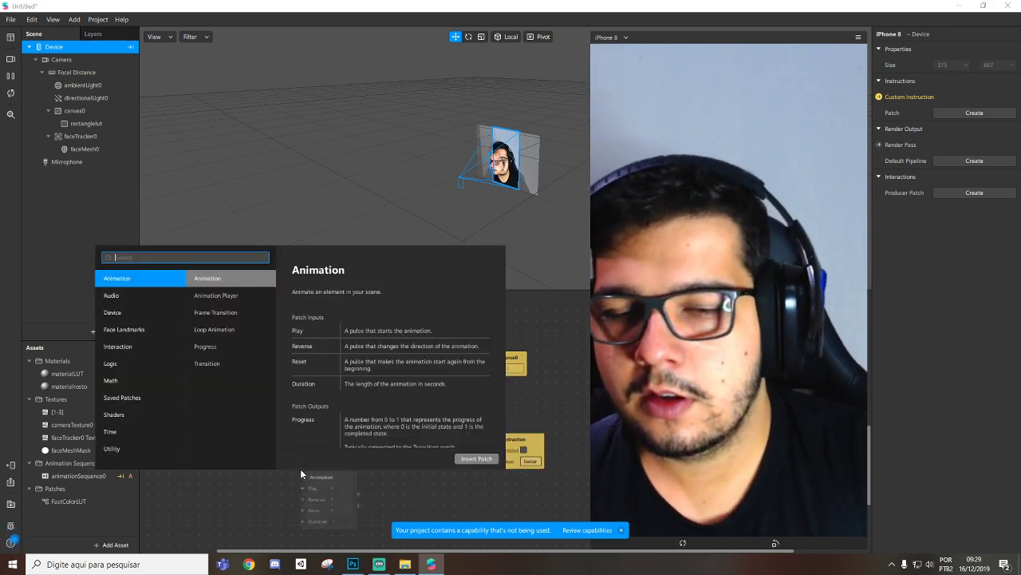
{"action": "type", "text": "ru"}
{"action": "key", "text": "Down"}
{"action": "key", "text": "Return"}
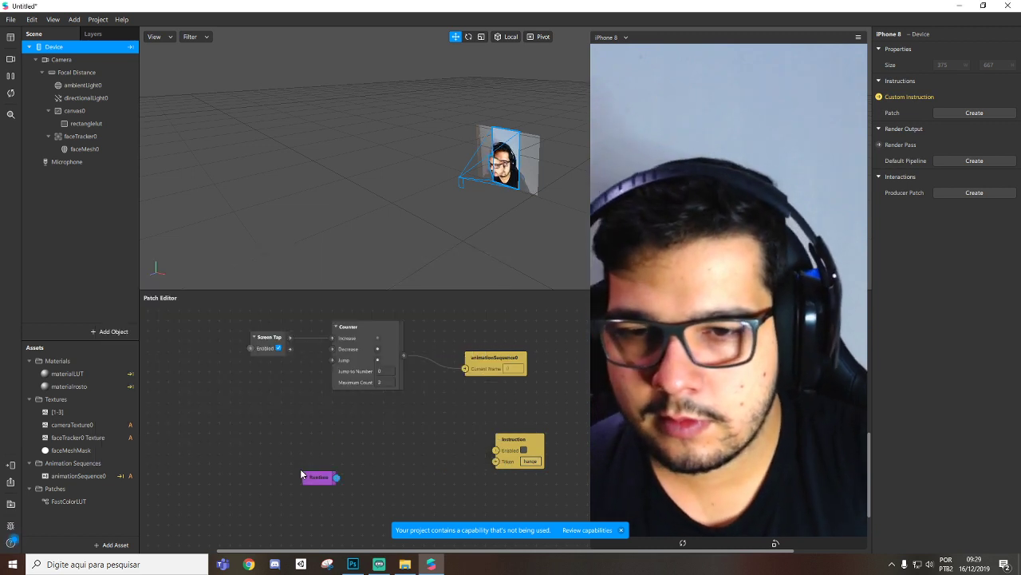
Route Runtime through a Less Than patch with value 6 into the Instruction's Enabled input, and align the three patches
{"action": "left_click_drag", "start_coordinate": [334, 476], "coordinate": [412, 461]}
{"action": "type", "text": "less"}
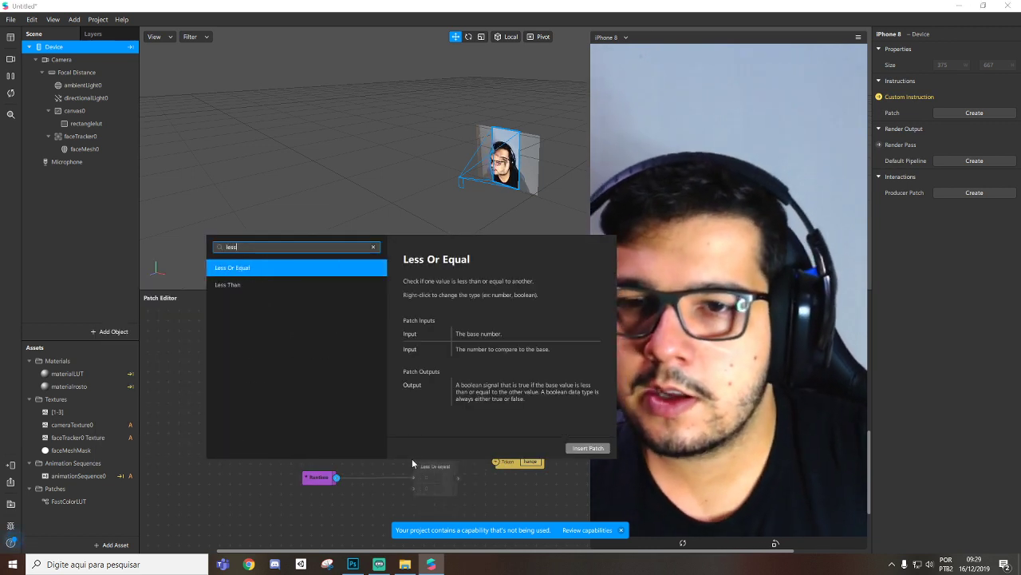
{"action": "key", "text": "Down"}
{"action": "key", "text": "Return"}
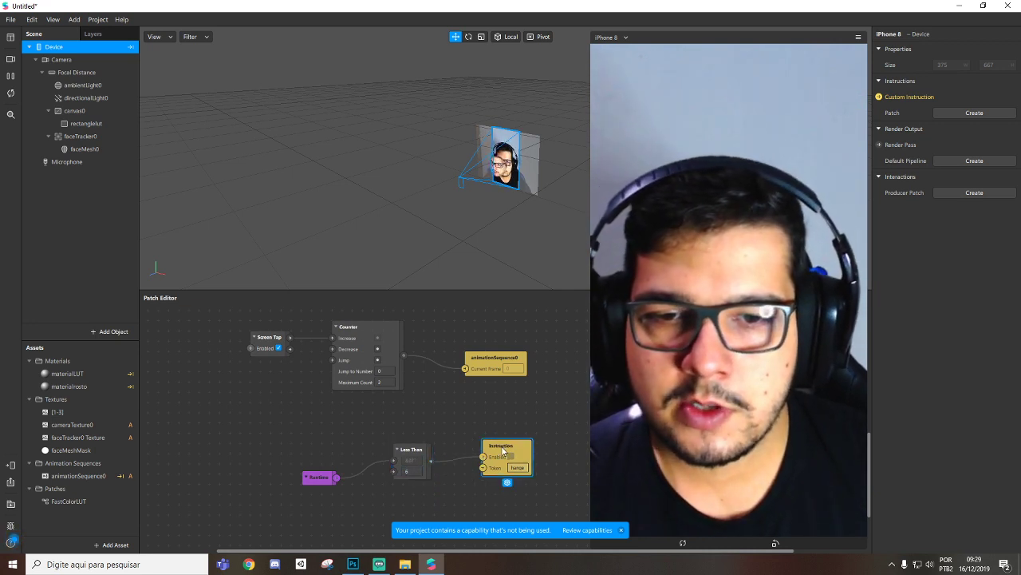
{"action": "left_click_drag", "start_coordinate": [412, 455], "coordinate": [348, 466]}
{"action": "left_click_drag", "start_coordinate": [406, 475], "coordinate": [437, 463]}
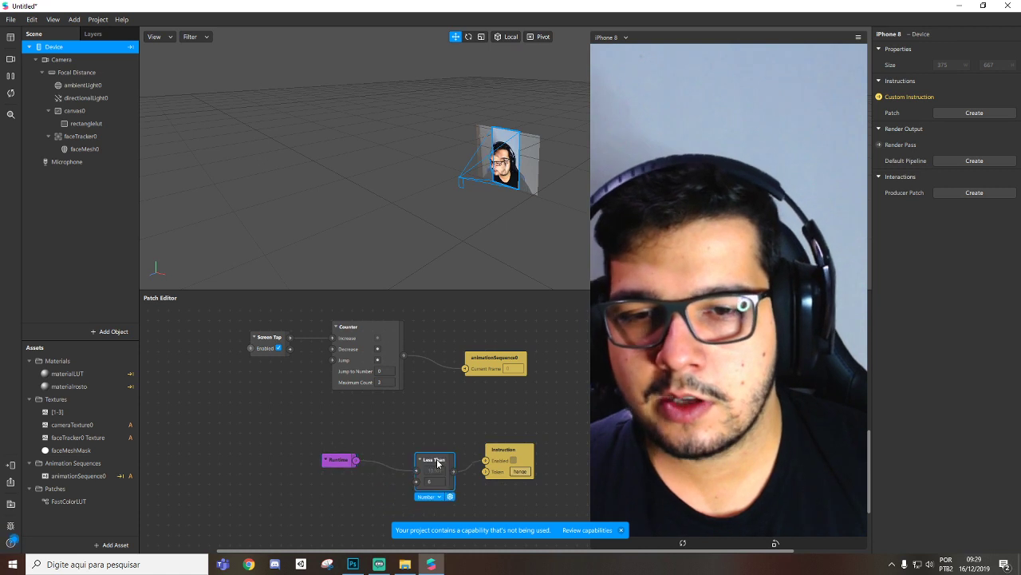
{"action": "left_click", "coordinate": [621, 530]}
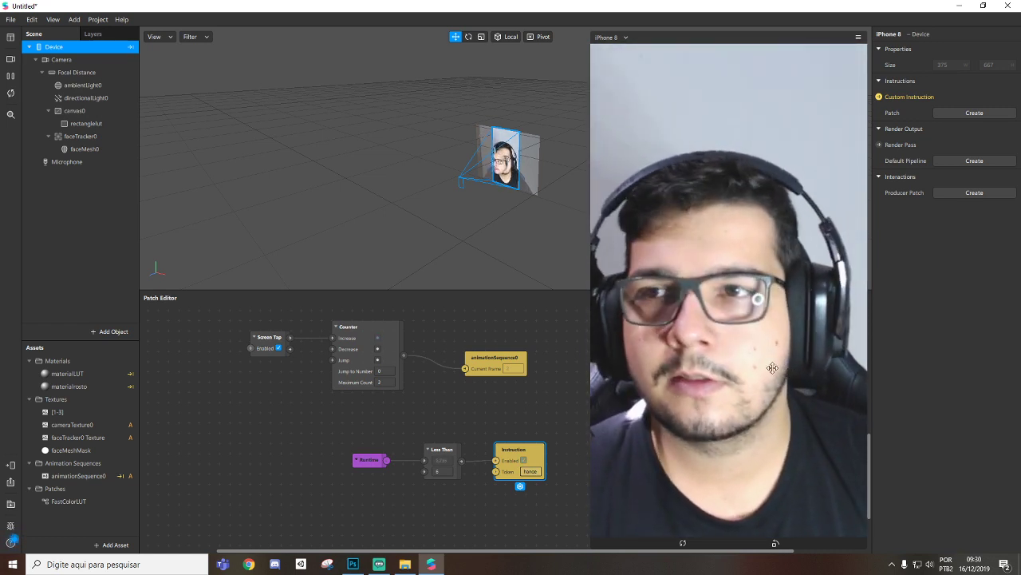
{"action": "scroll", "coordinate": [350, 458], "scroll_direction": "up", "scroll_amount": 2}
{"action": "scroll", "coordinate": [350, 458], "scroll_direction": "down", "scroll_amount": 3}
{"action": "left_click", "coordinate": [353, 564]}
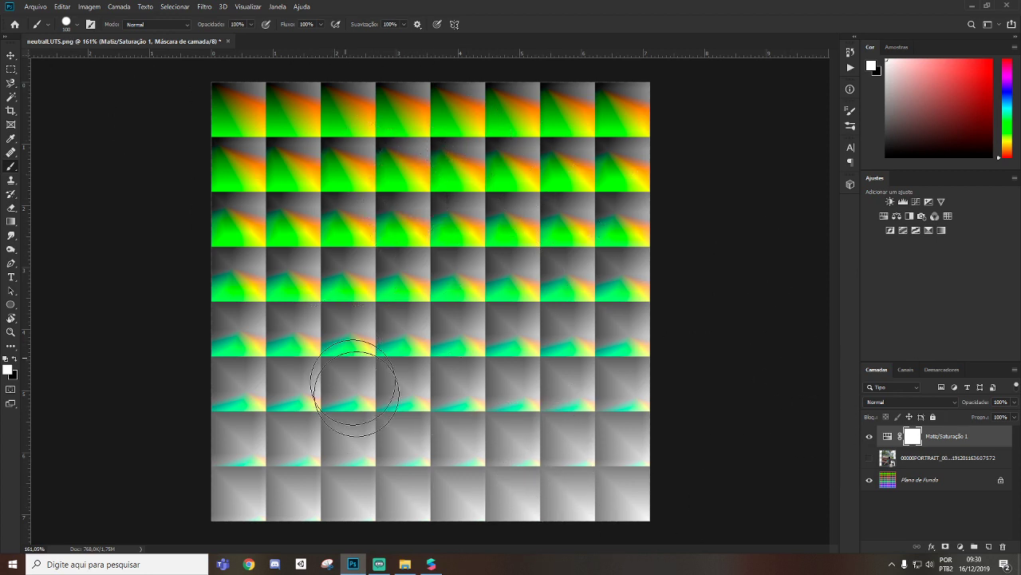
{"action": "left_click", "coordinate": [430, 564]}
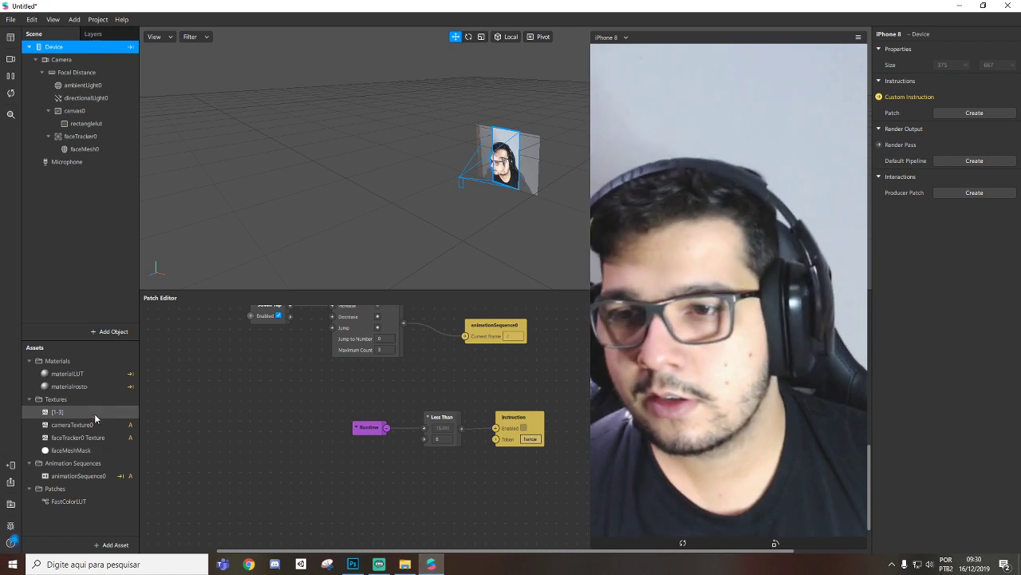
Turn on No compression for the [1-3] texture sequence
{"action": "left_click", "coordinate": [75, 415]}
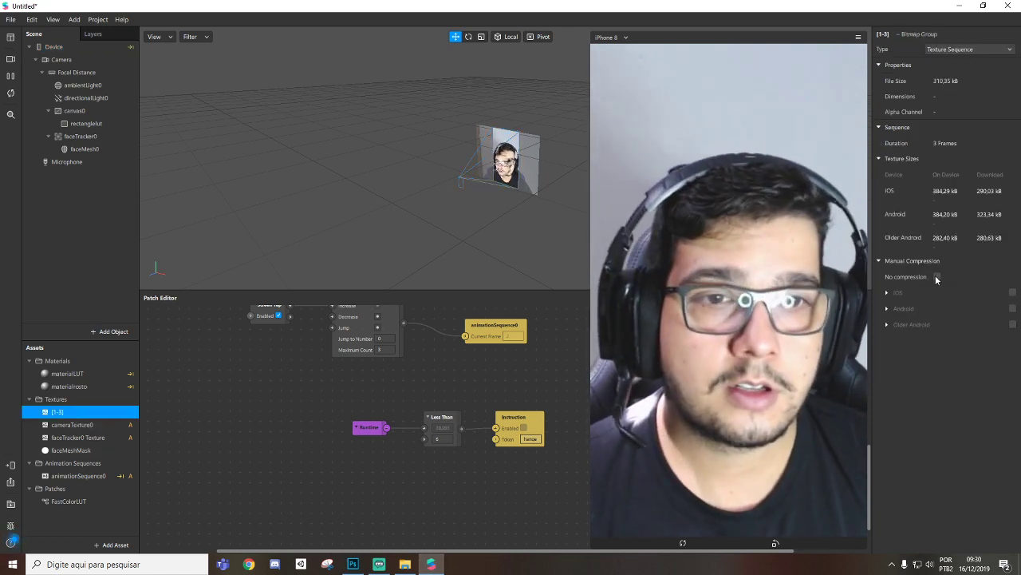
{"action": "left_click", "coordinate": [936, 276]}
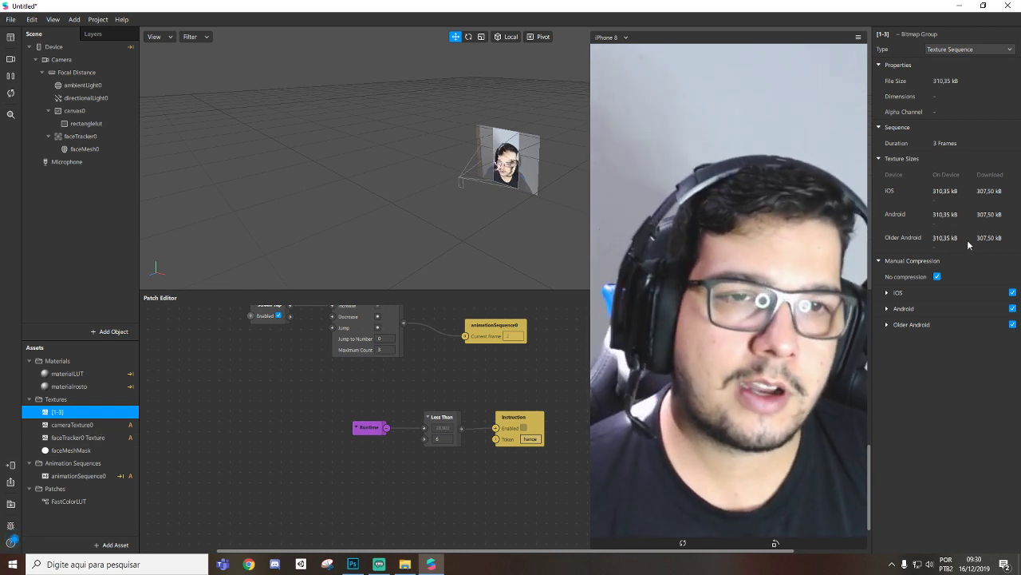
Inspect the properties of the cameraTexture0, faceTracker0 Texture and faceMeshMask assets for compression options
{"action": "left_click", "coordinate": [98, 425]}
{"action": "left_click", "coordinate": [95, 438]}
{"action": "left_click", "coordinate": [92, 449]}
{"action": "left_click", "coordinate": [92, 438]}
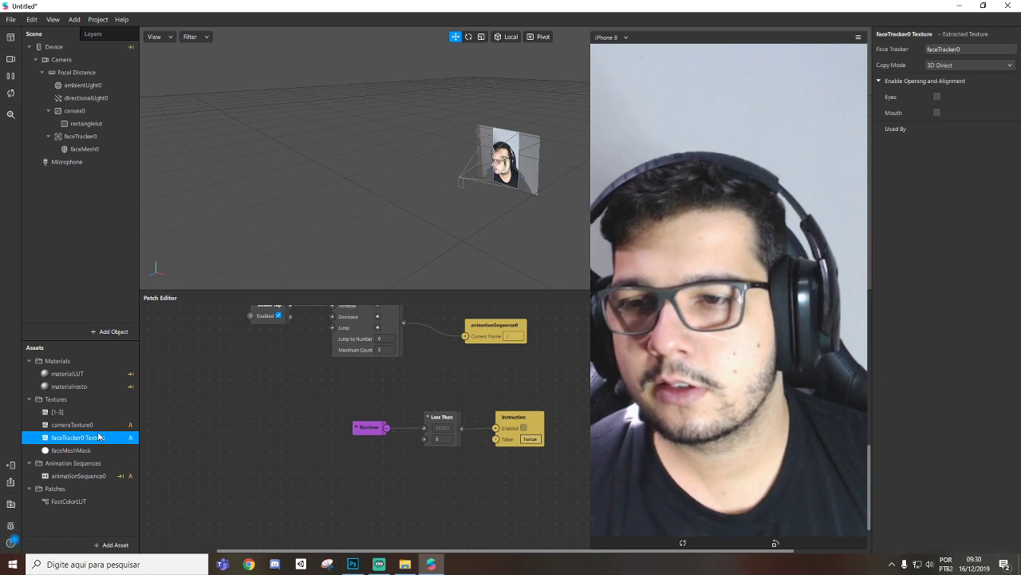
{"action": "left_click", "coordinate": [89, 424]}
{"action": "left_click", "coordinate": [92, 438]}
{"action": "scroll", "coordinate": [188, 356], "scroll_direction": "up", "scroll_amount": 1}
{"action": "scroll", "coordinate": [188, 356], "scroll_direction": "up", "scroll_amount": 5}
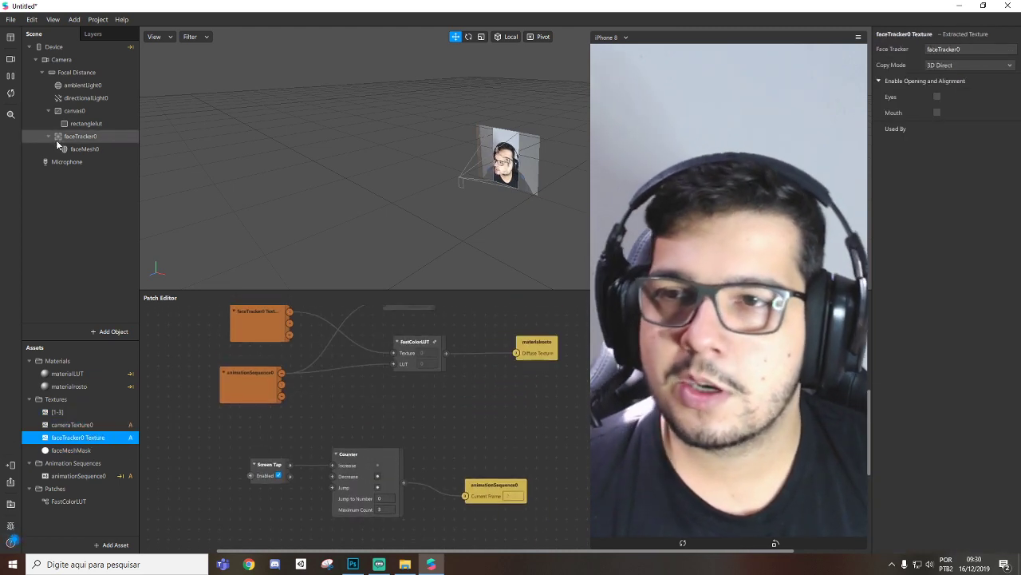
Rename faceMesh0 as faceMeshrosto and add a second face mesh named faceMeshretouch under faceTracker0
{"action": "left_click", "coordinate": [84, 149]}
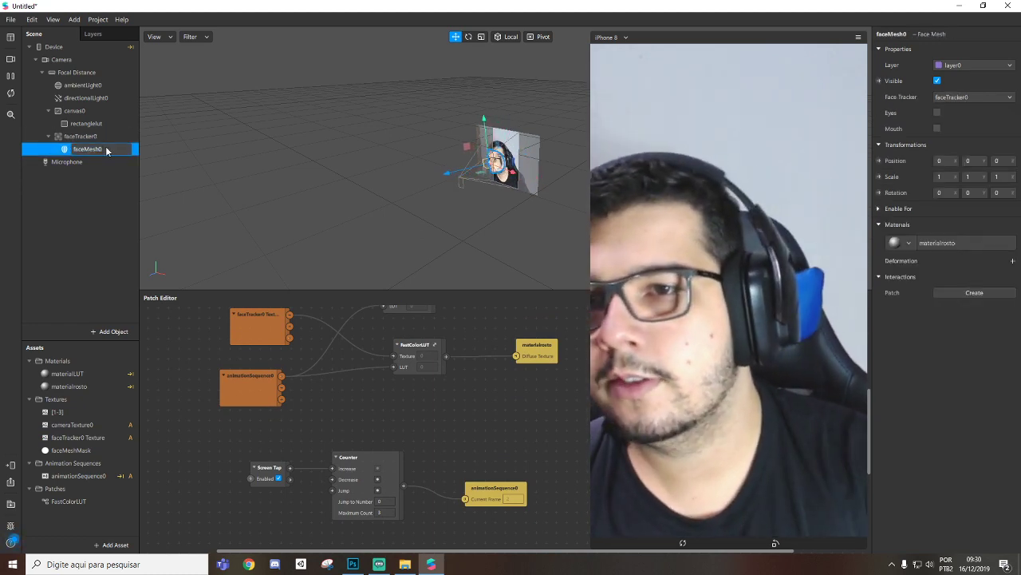
{"action": "left_click", "coordinate": [73, 136]}
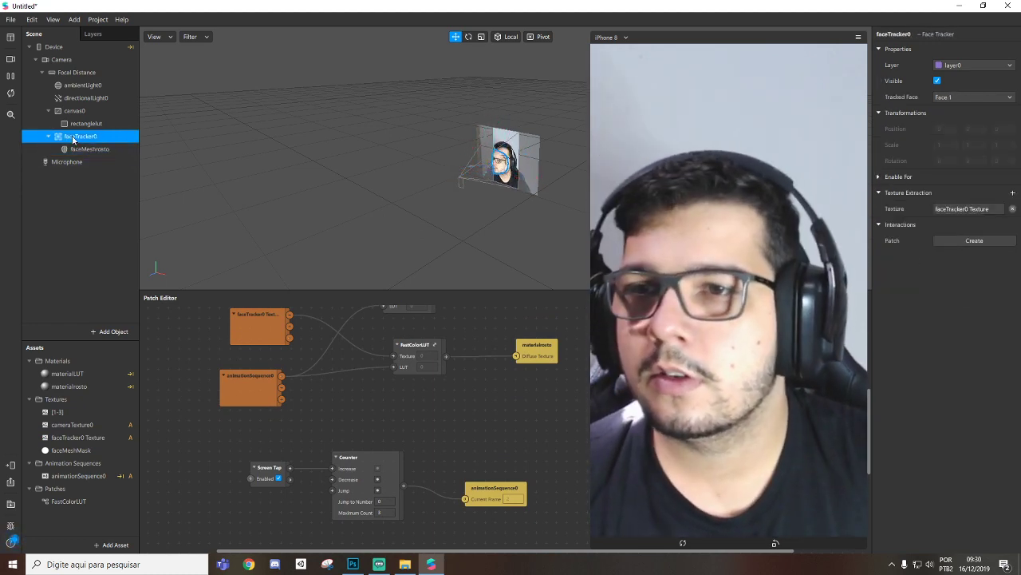
{"action": "right_click", "coordinate": [73, 138]}
{"action": "mouse_move", "coordinate": [111, 145]}
{"action": "left_click", "coordinate": [204, 253]}
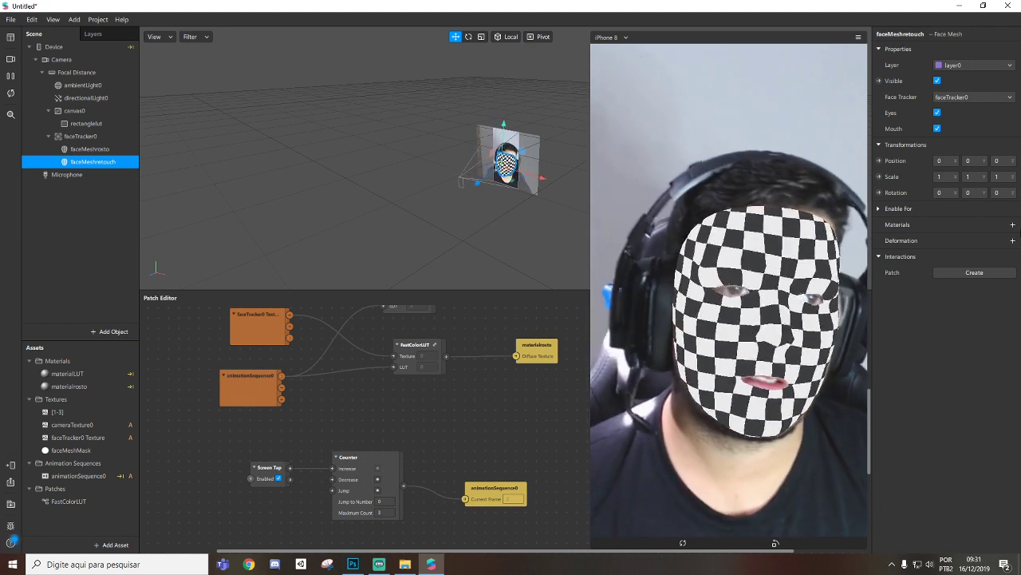
Give faceMeshretouch a new material named materialretouch with the Retouching shader type
{"action": "left_click", "coordinate": [1012, 226]}
{"action": "left_click", "coordinate": [974, 274]}
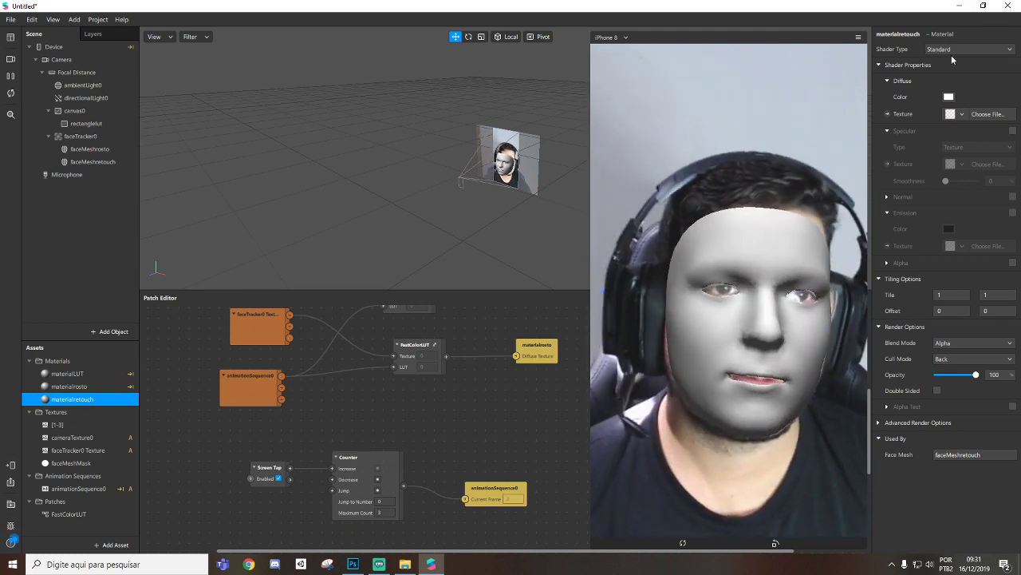
{"action": "left_click", "coordinate": [964, 49]}
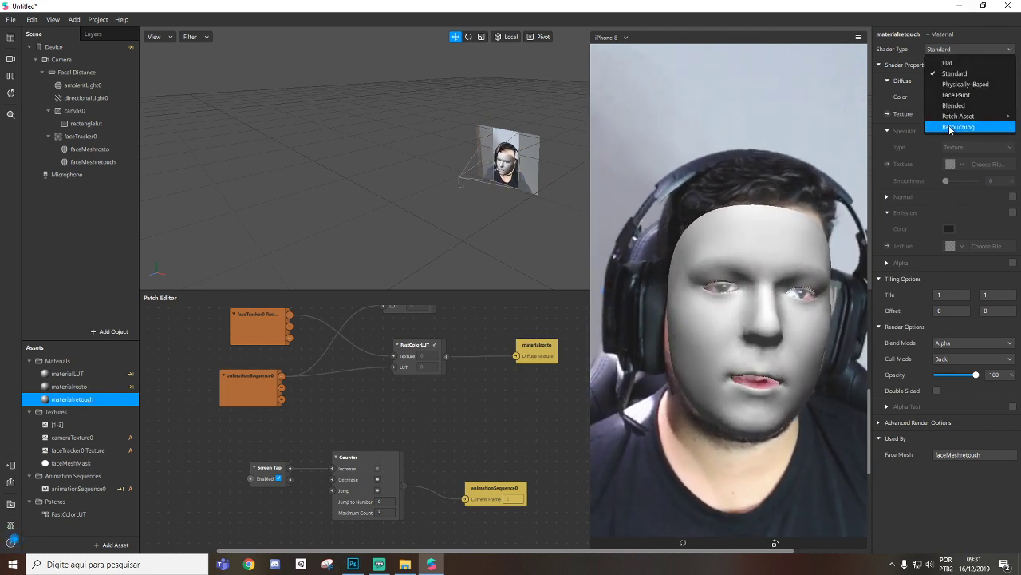
{"action": "left_click", "coordinate": [955, 127]}
Try different Skin Smoothing amounts on materialretouch and settle on 20%
{"action": "left_click", "coordinate": [997, 97]}
{"action": "type", "text": "20"}
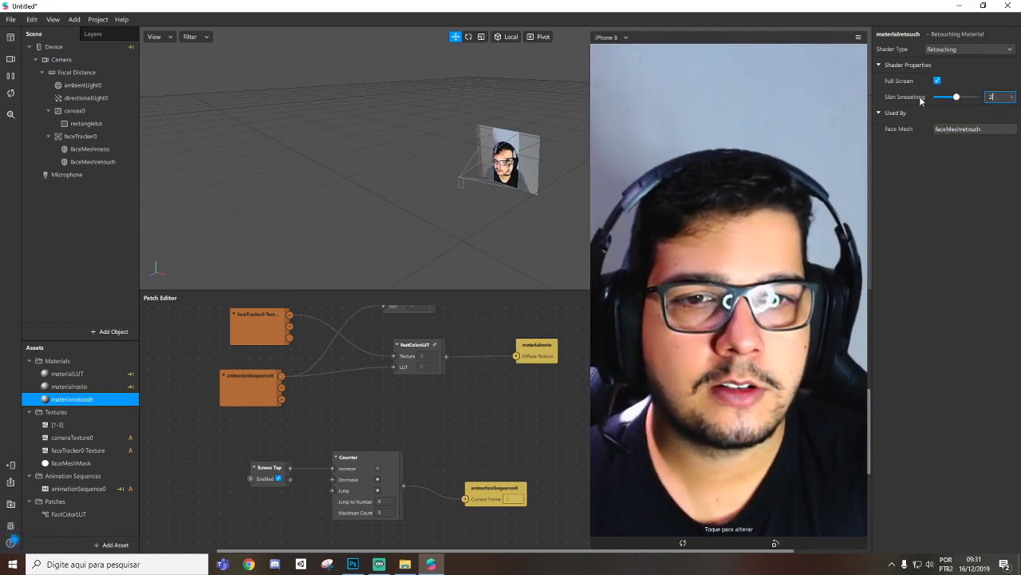
{"action": "key", "text": "Return"}
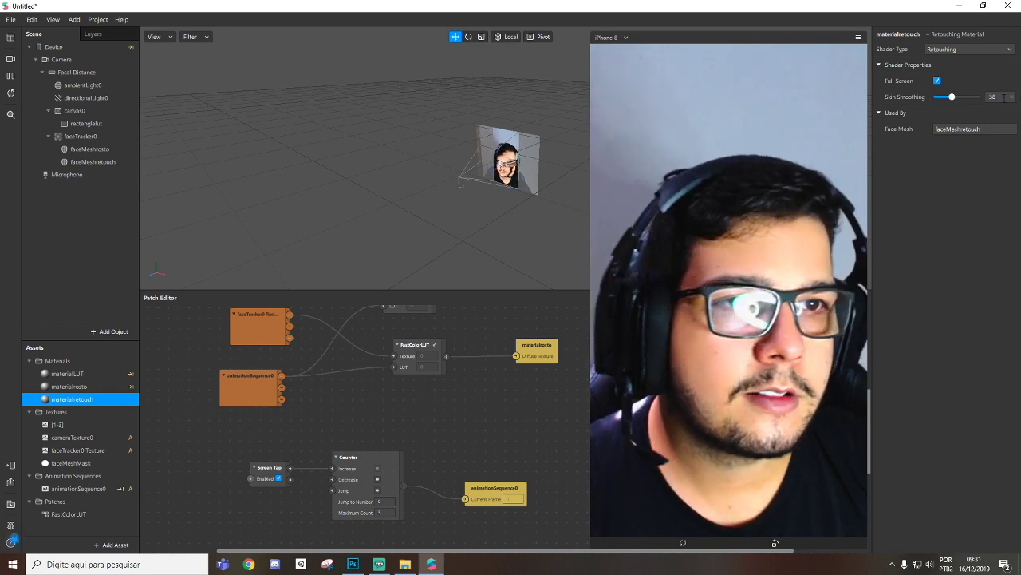
{"action": "left_click_drag", "start_coordinate": [1004, 97], "coordinate": [862, 98]}
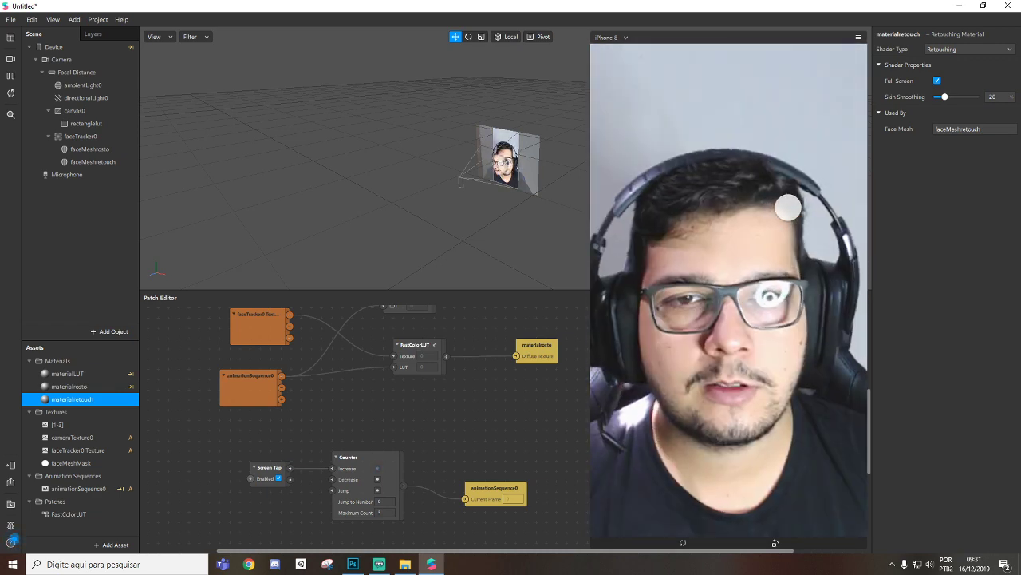
{"action": "mouse_move", "coordinate": [589, 548]}
{"action": "left_mouse_down"}
{"action": "mouse_move", "coordinate": [614, 511]}
{"action": "mouse_move", "coordinate": [590, 549]}
{"action": "left_mouse_up"}
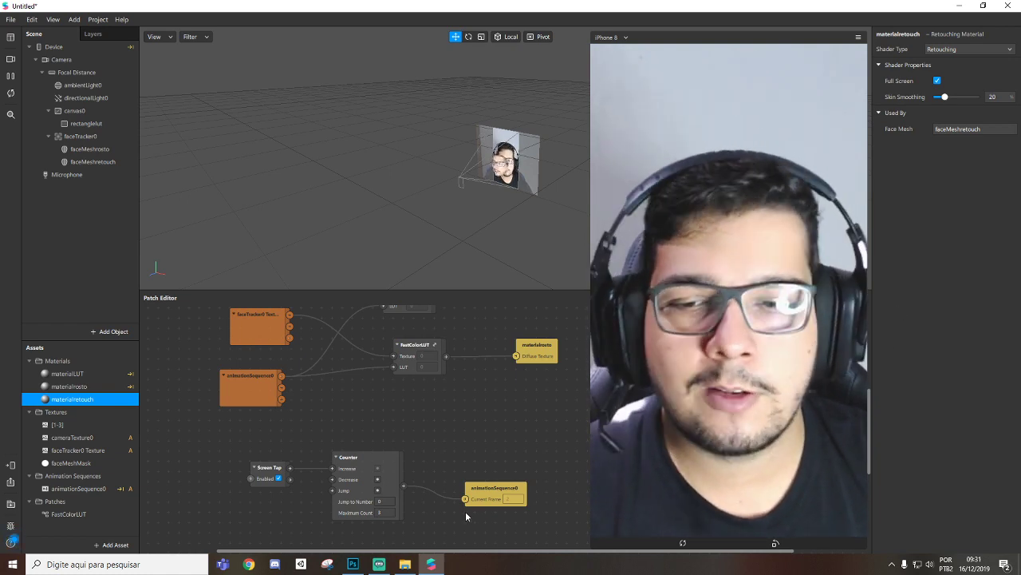
{"action": "key", "text": "f"}
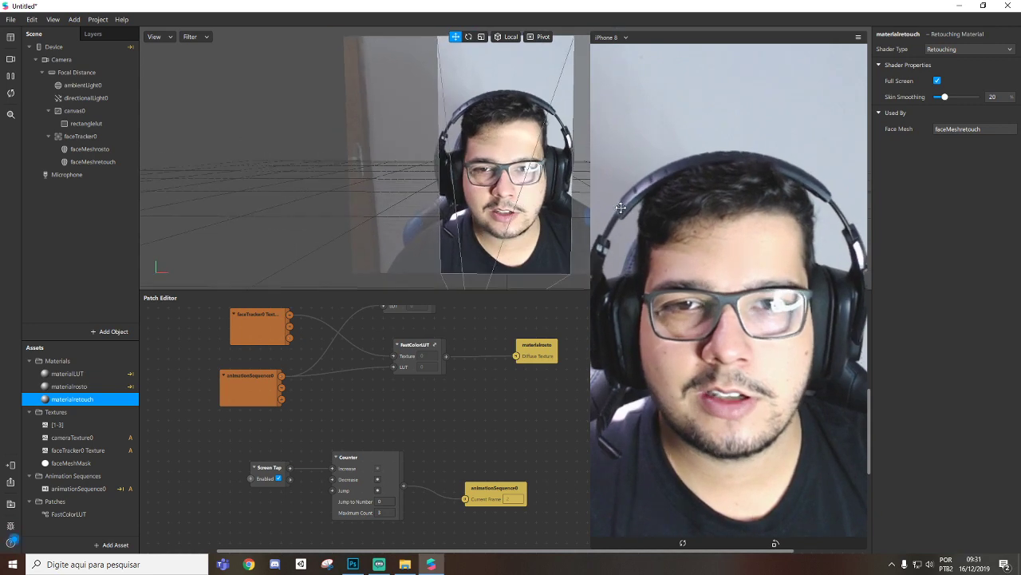